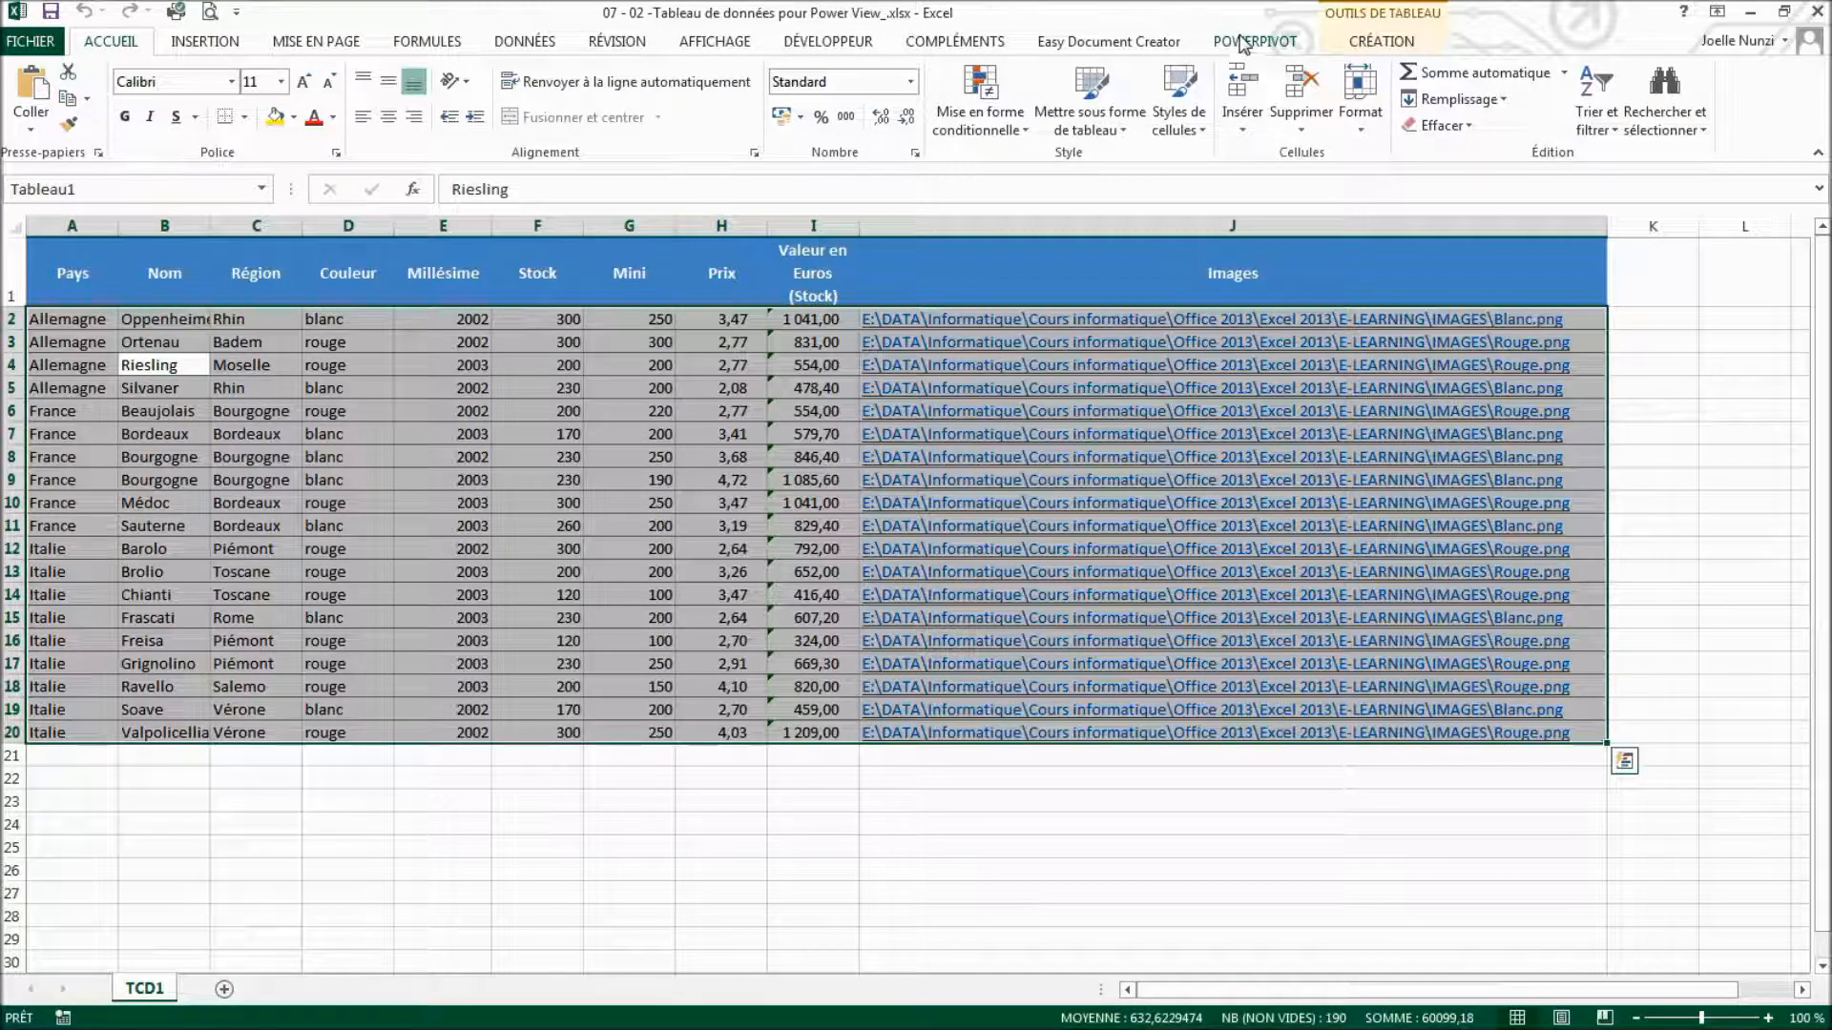
Add the wine table to the PowerPivot data model and widen its Images column to show more of the file paths.
click(1245, 43)
click(580, 87)
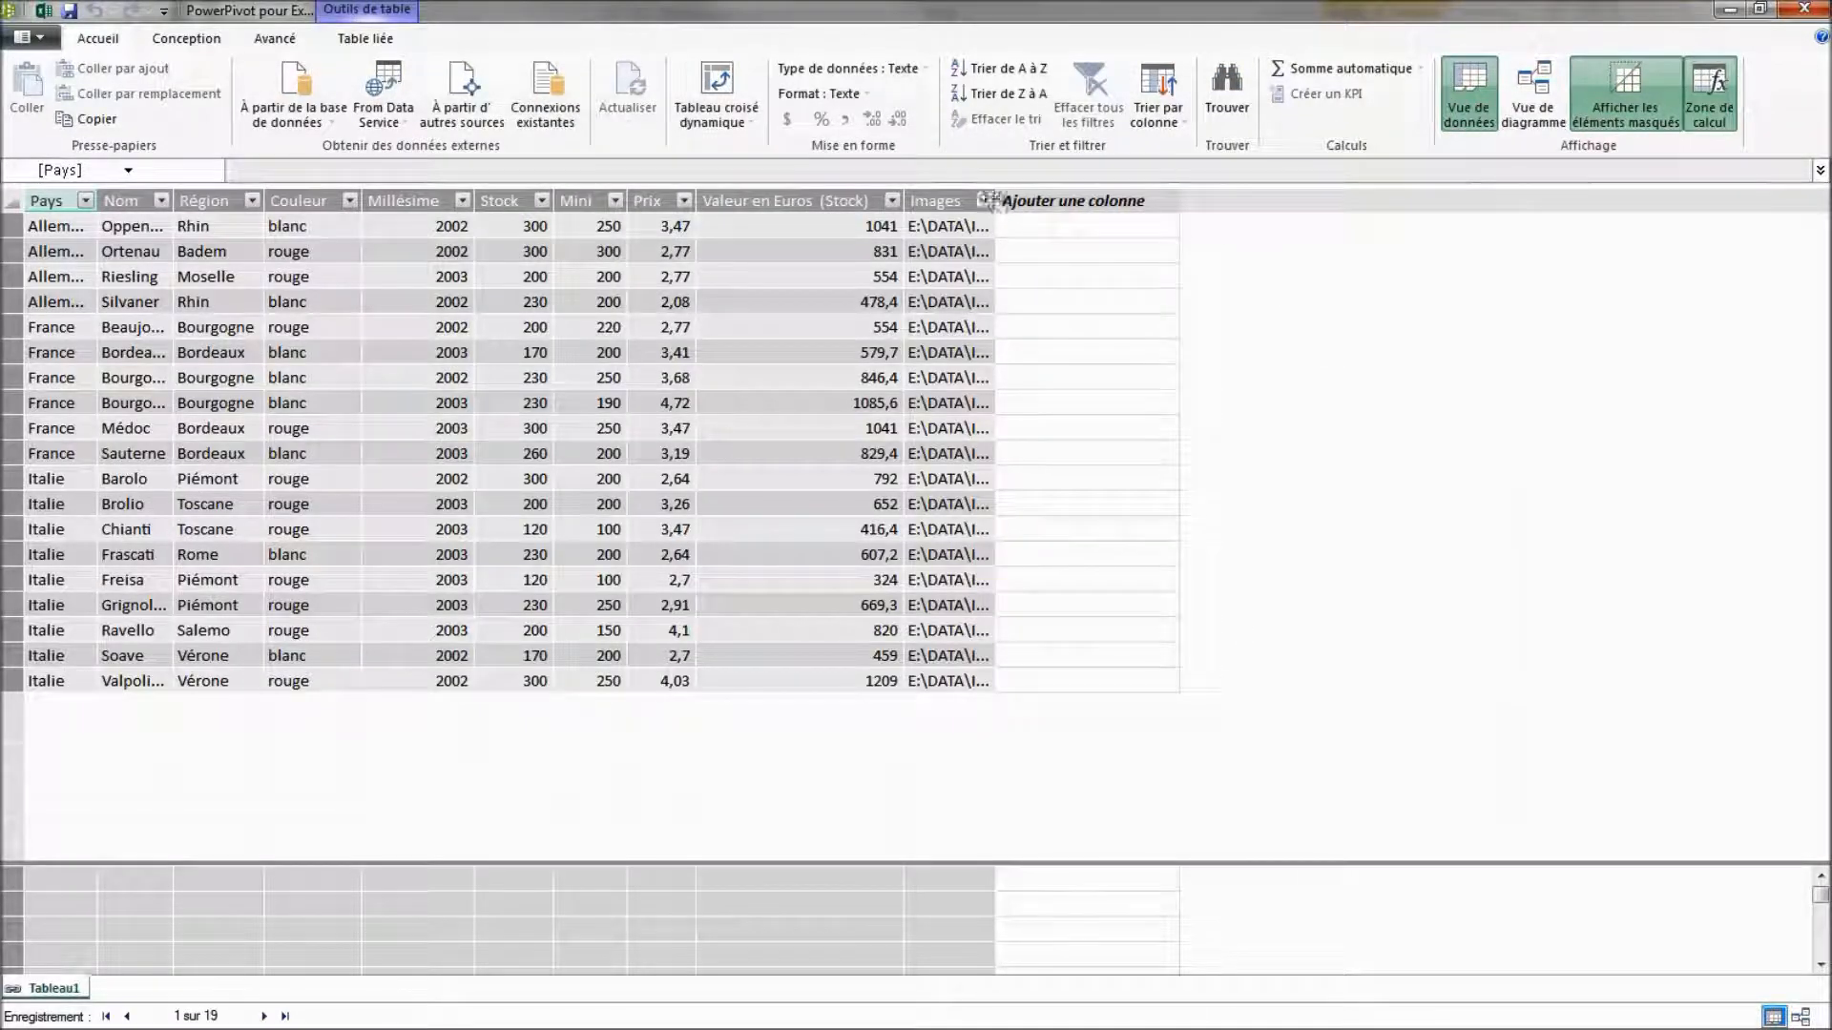
drag(997, 202, 1402, 246)
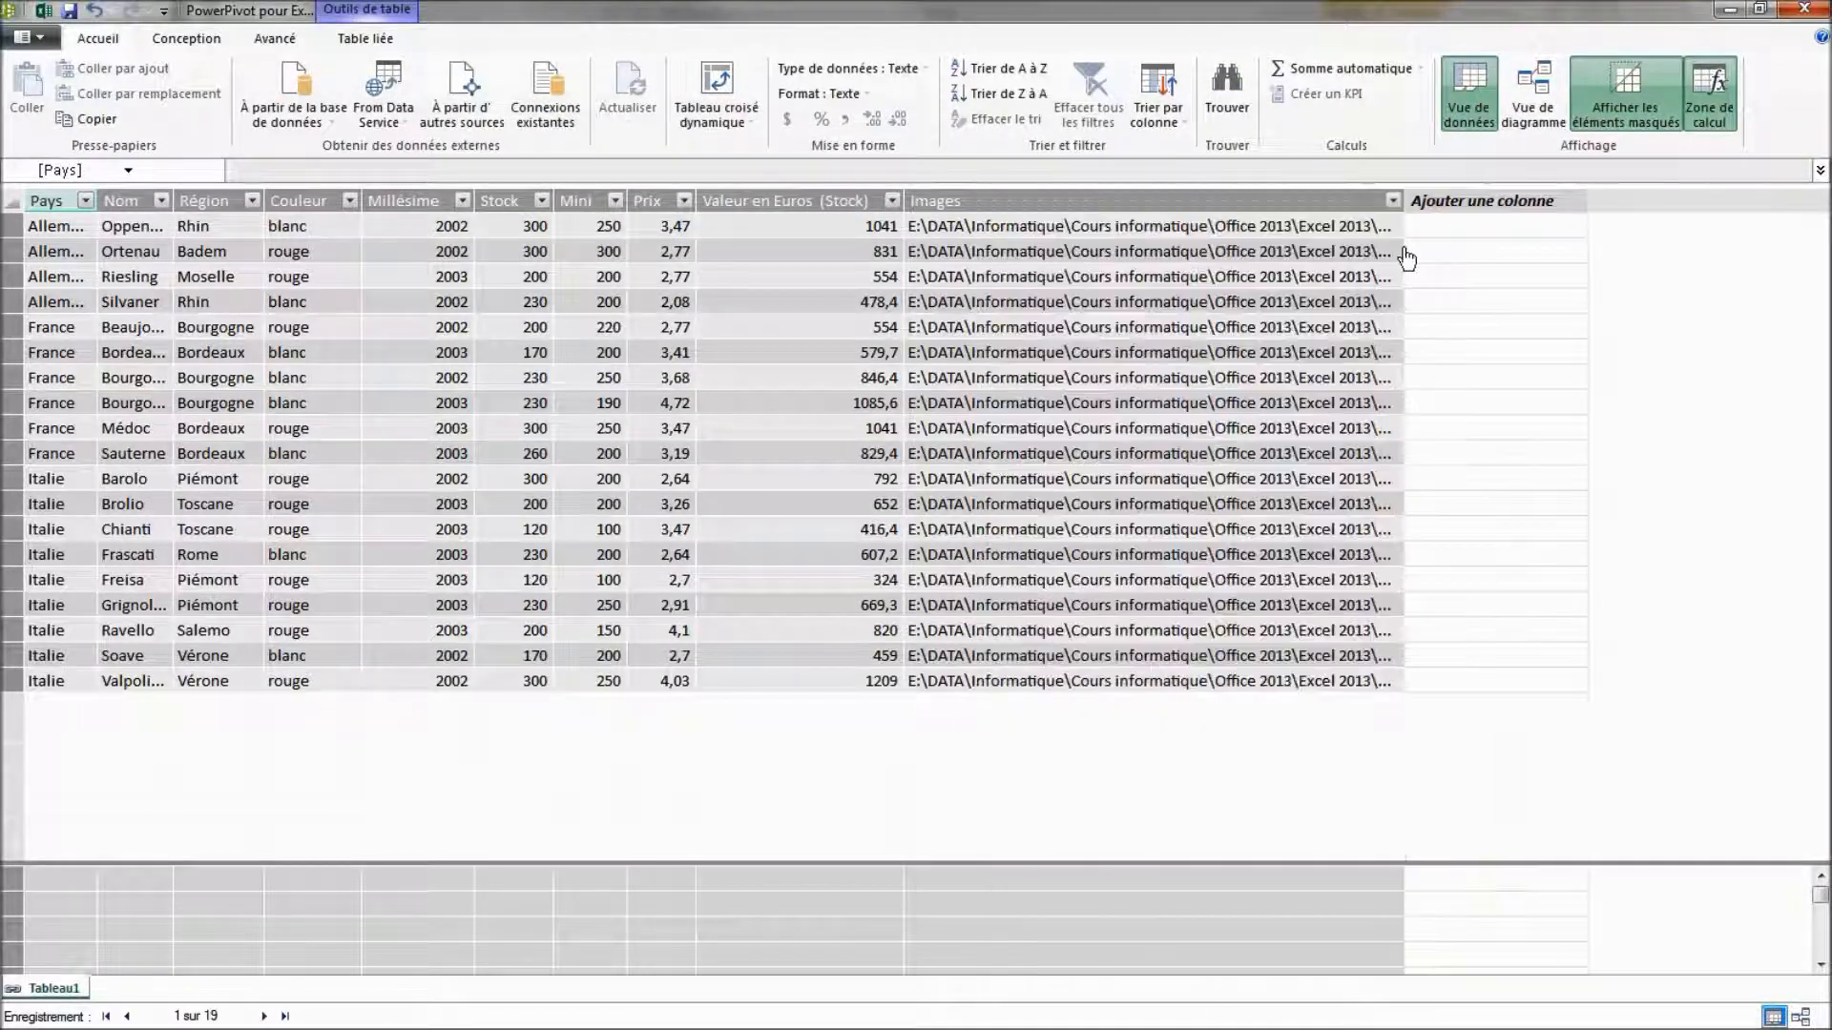
Set the data category of the Images column to URL de l'image.
click(1056, 206)
click(1043, 226)
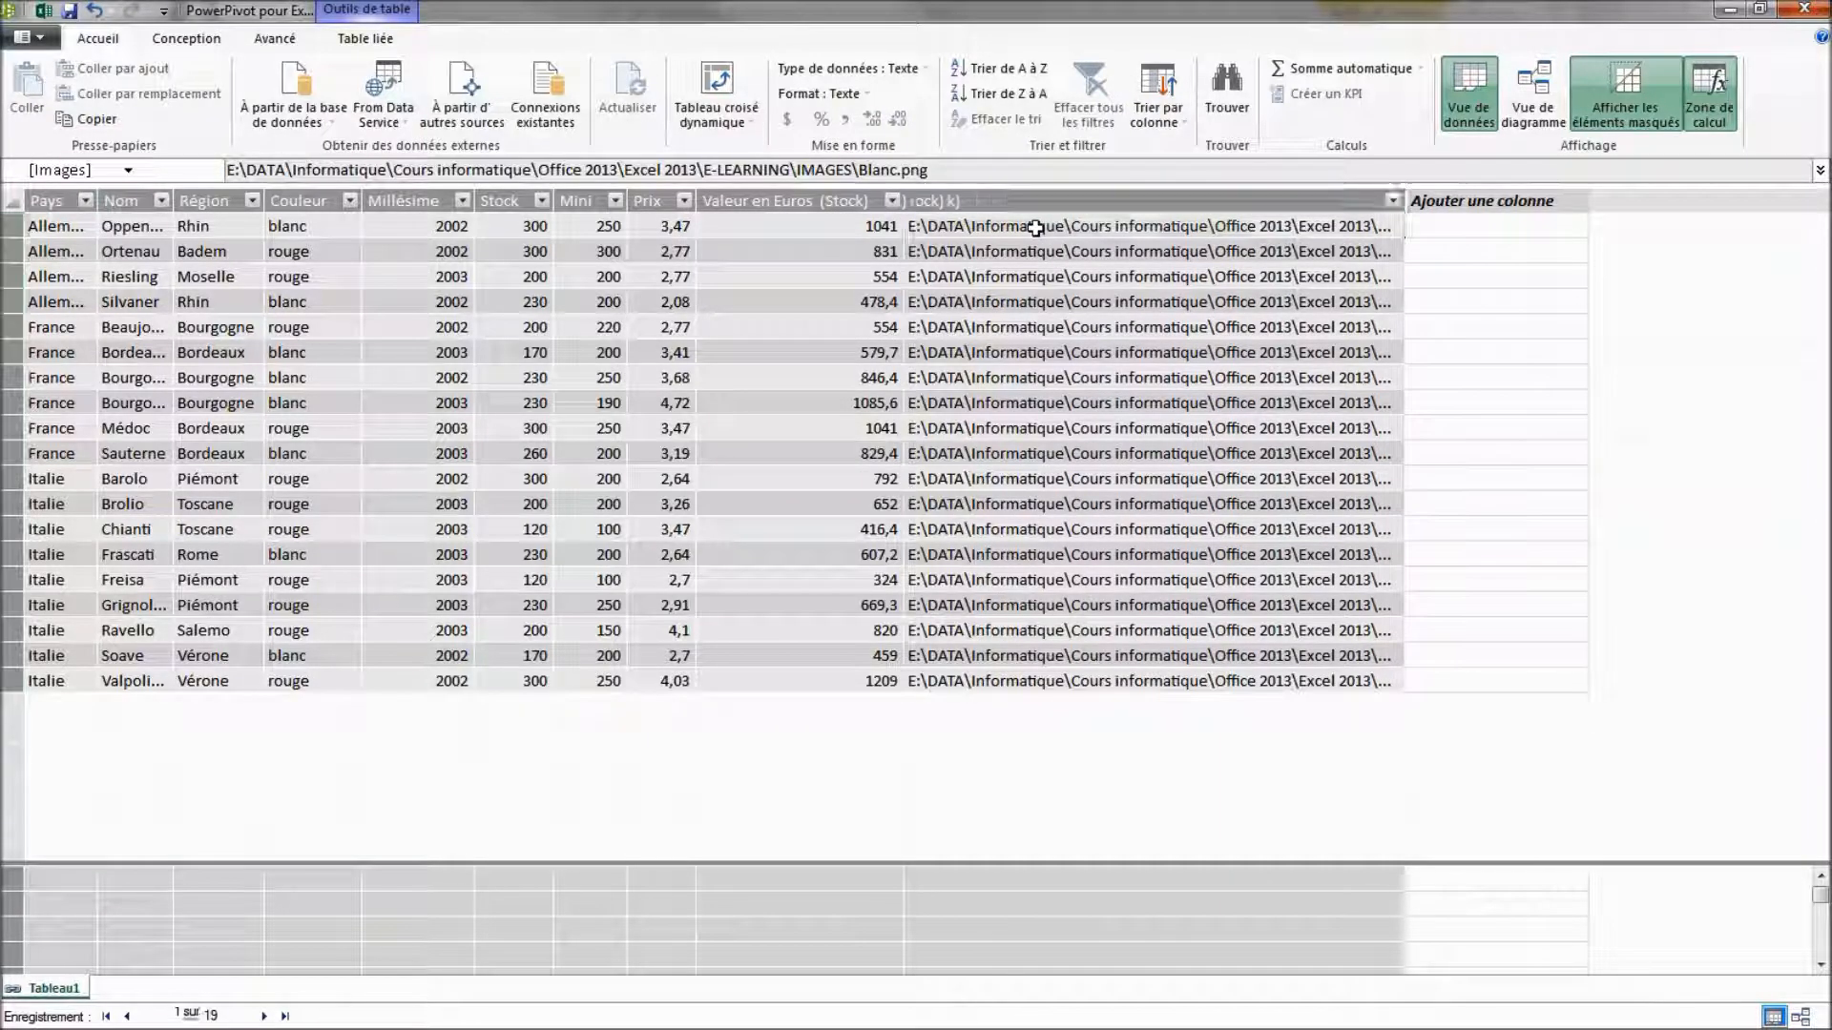
click(292, 41)
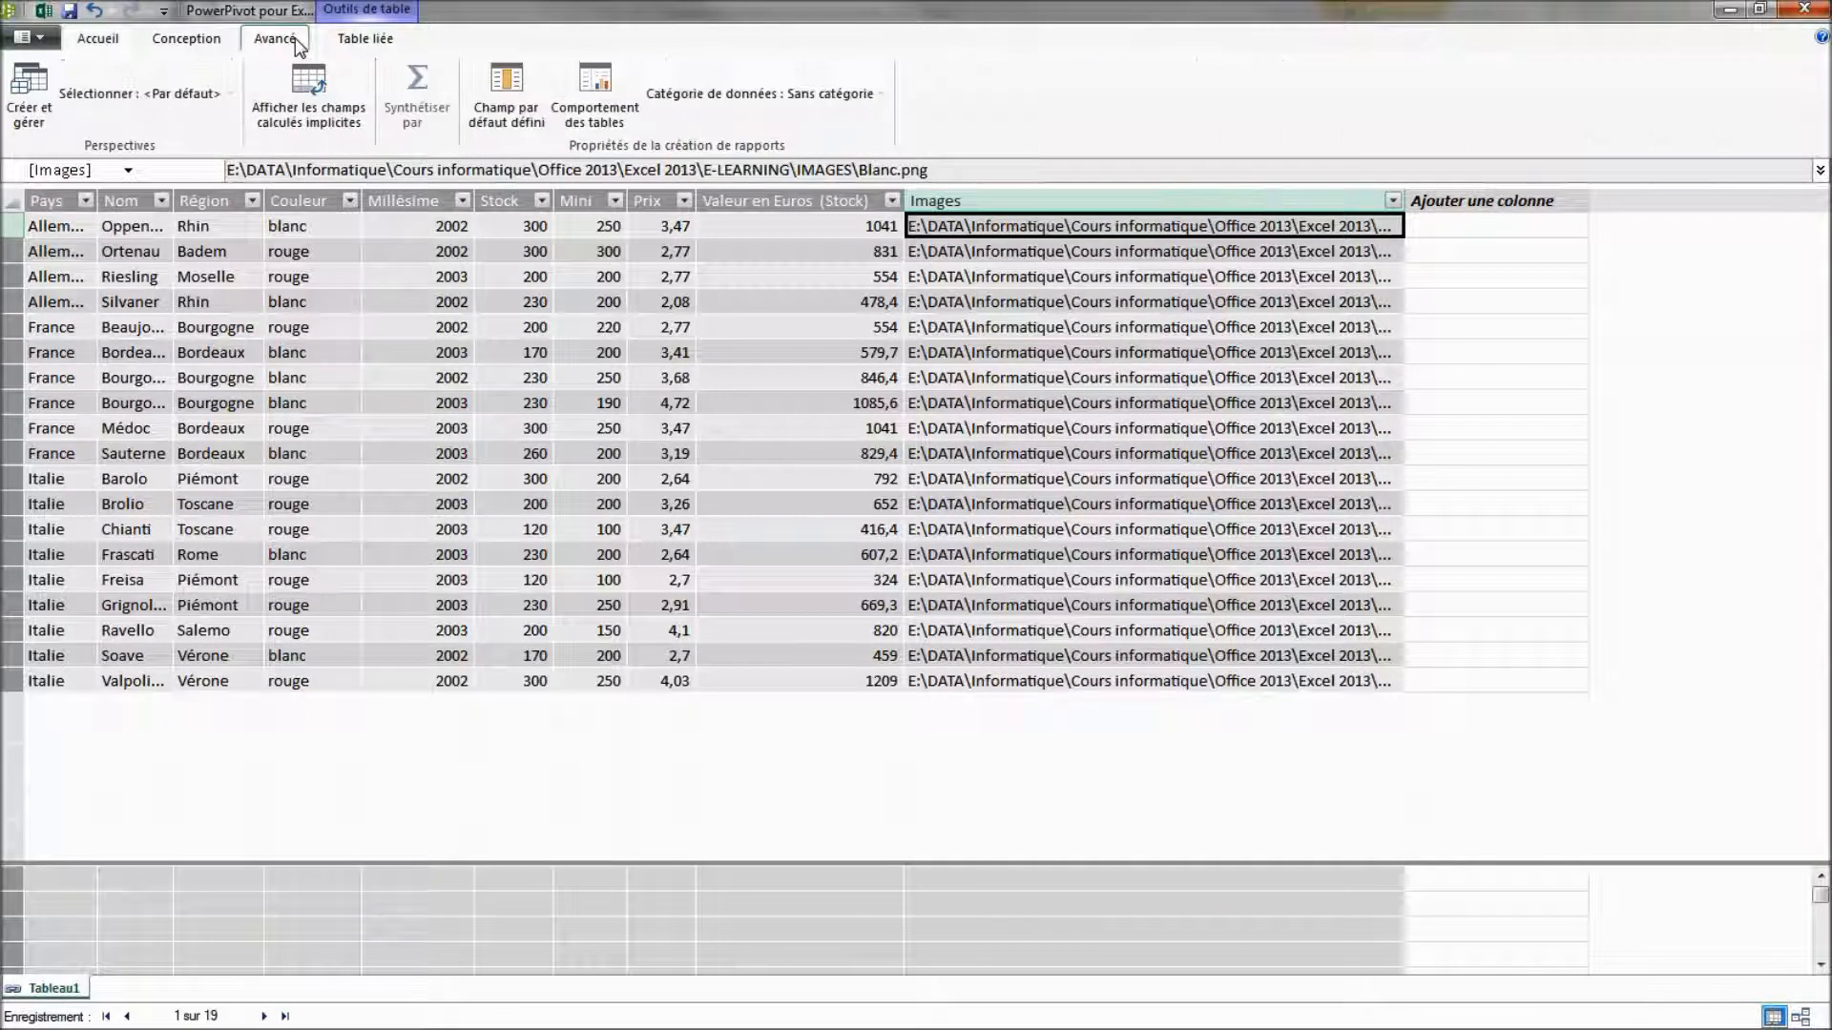
click(885, 99)
drag(840, 191, 840, 244)
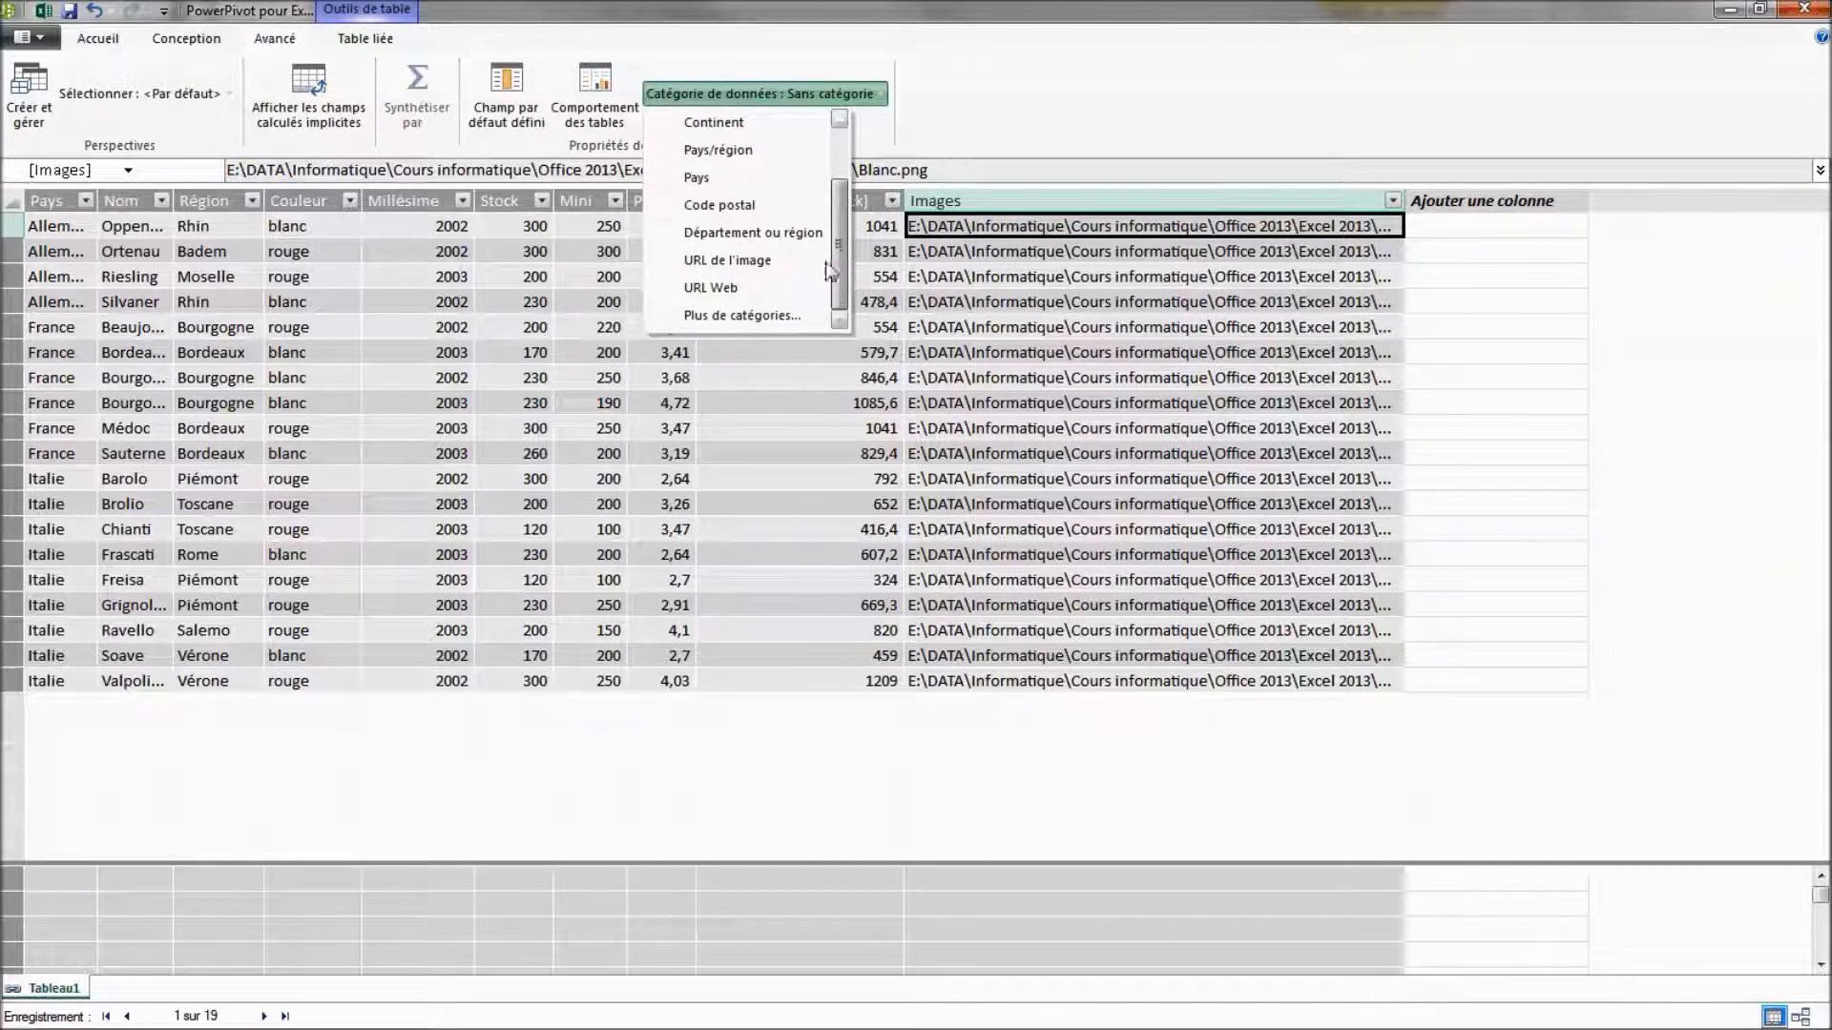
click(725, 261)
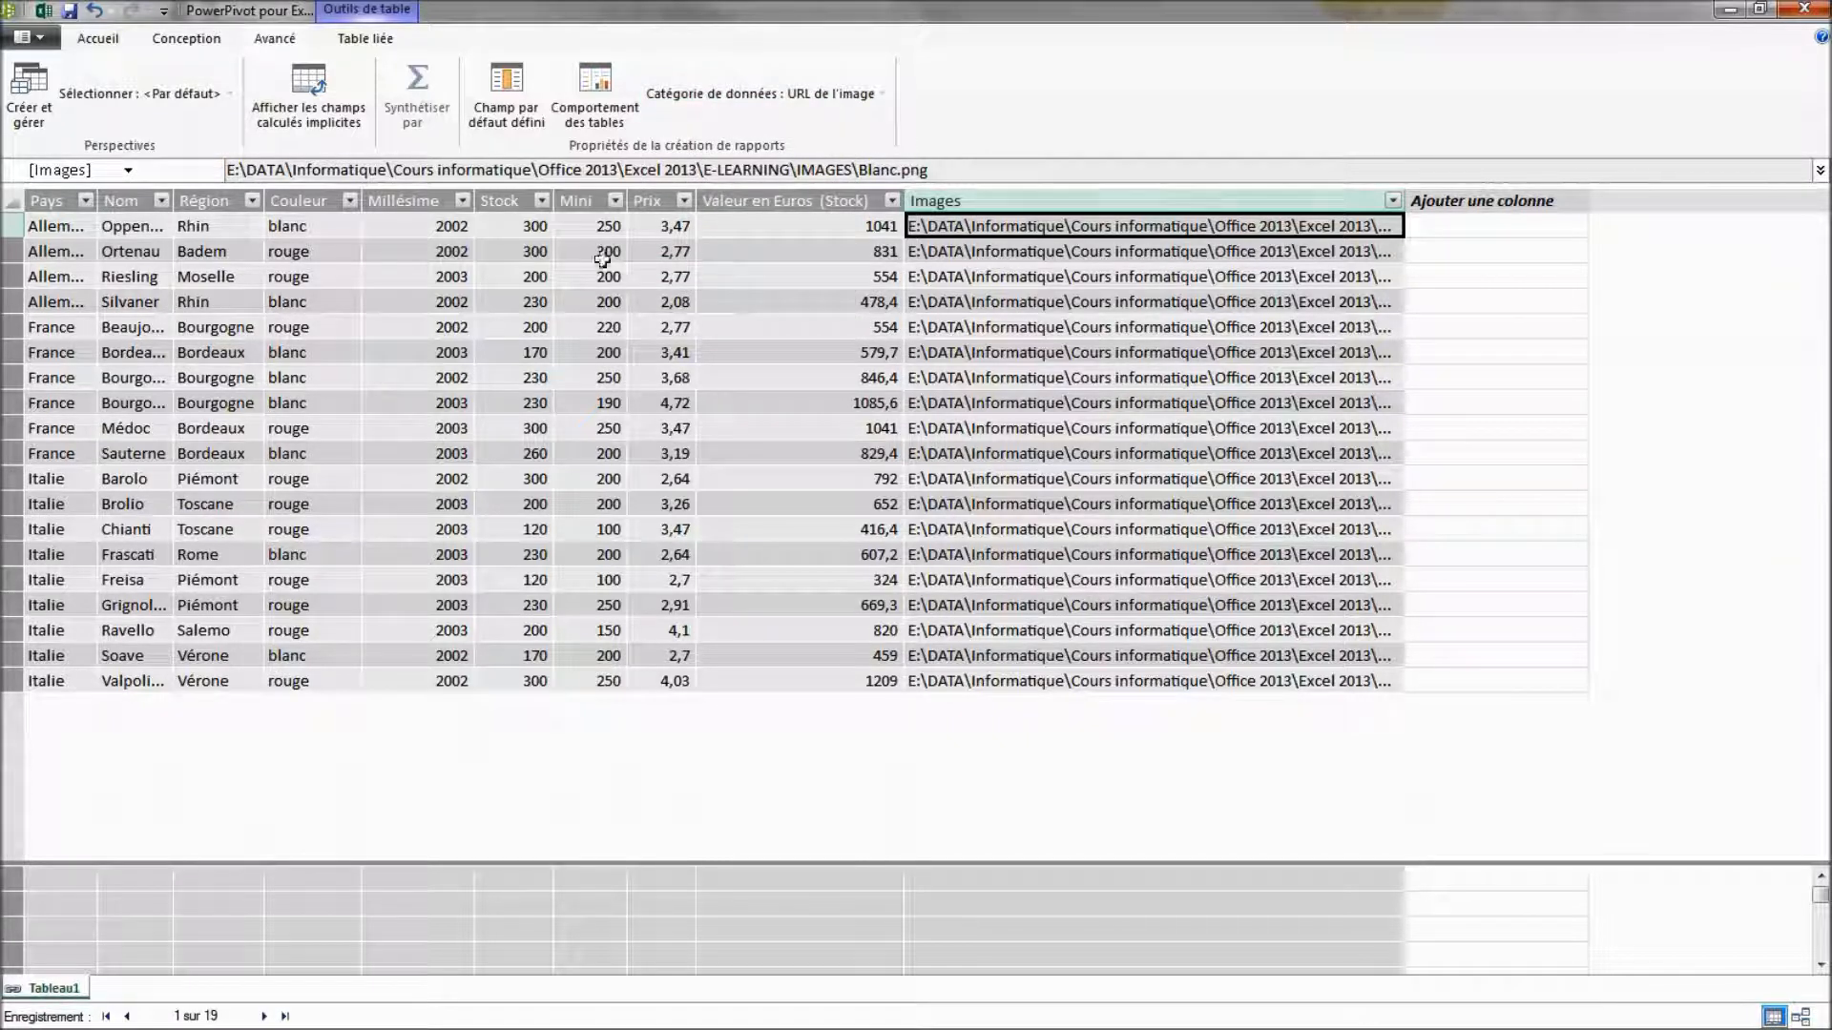
Close the PowerPivot window and return to the Excel workbook.
click(44, 11)
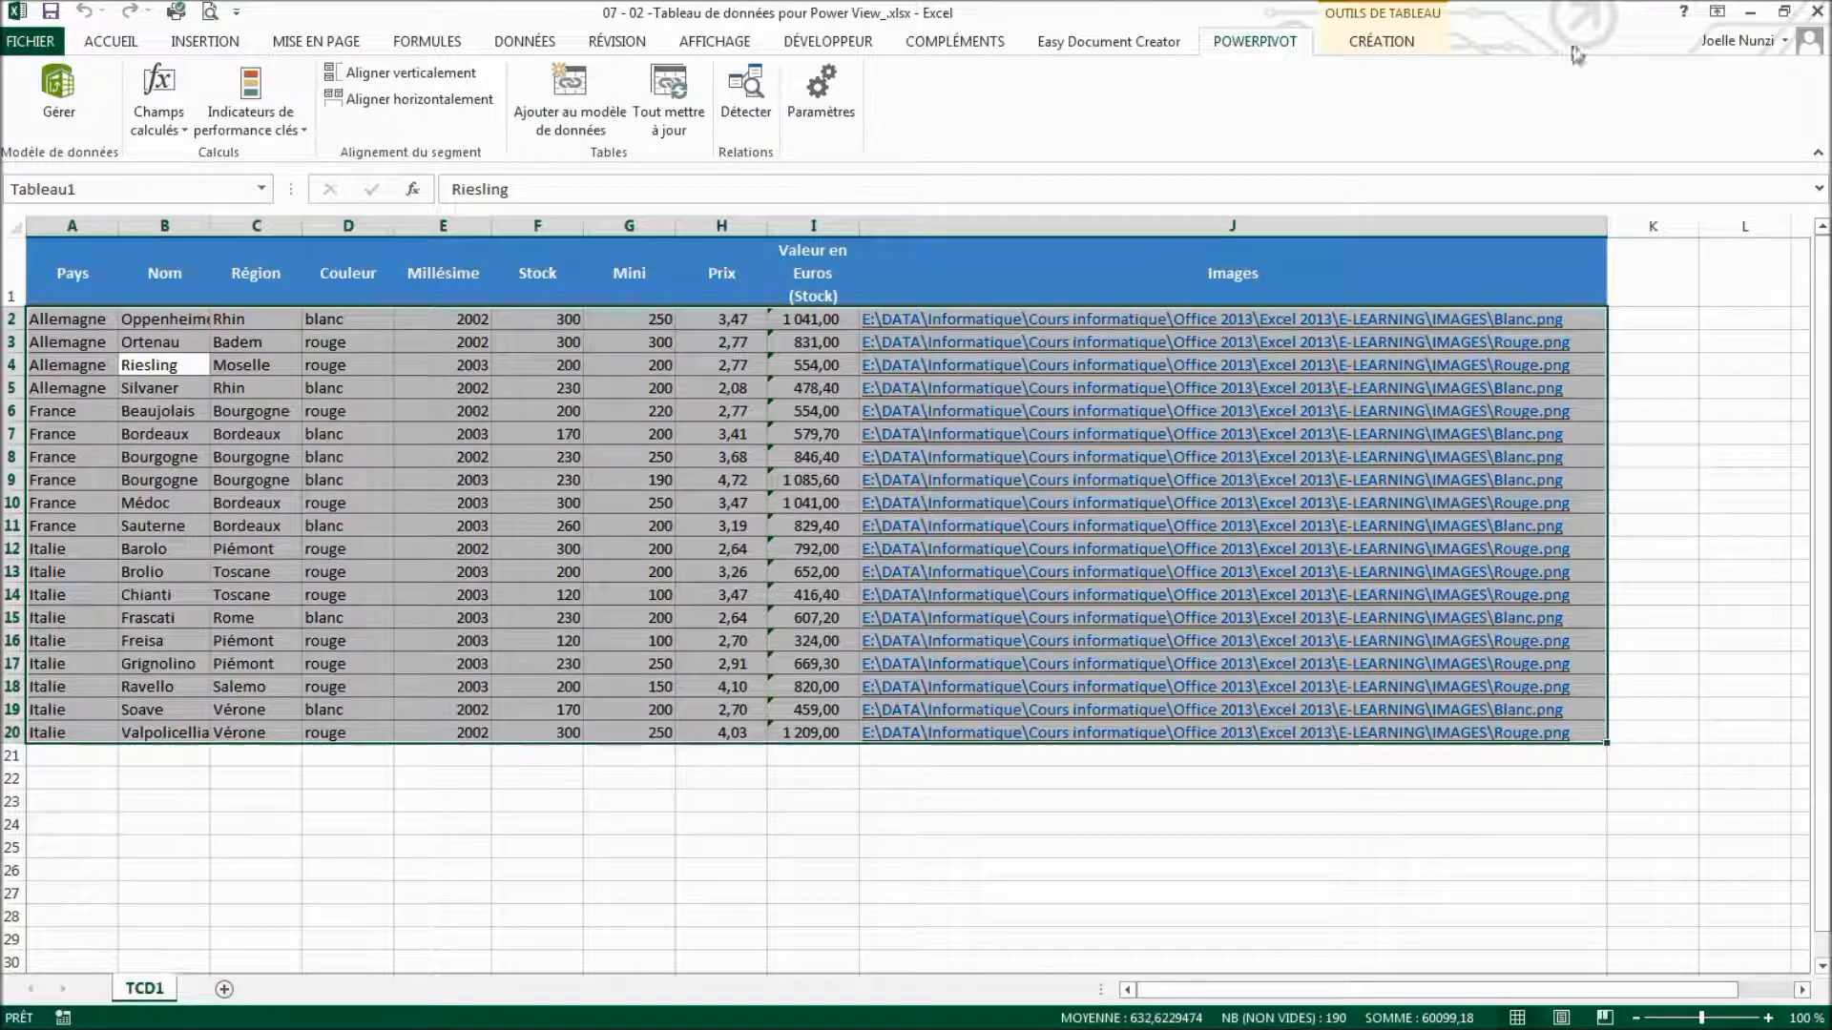
click(55, 86)
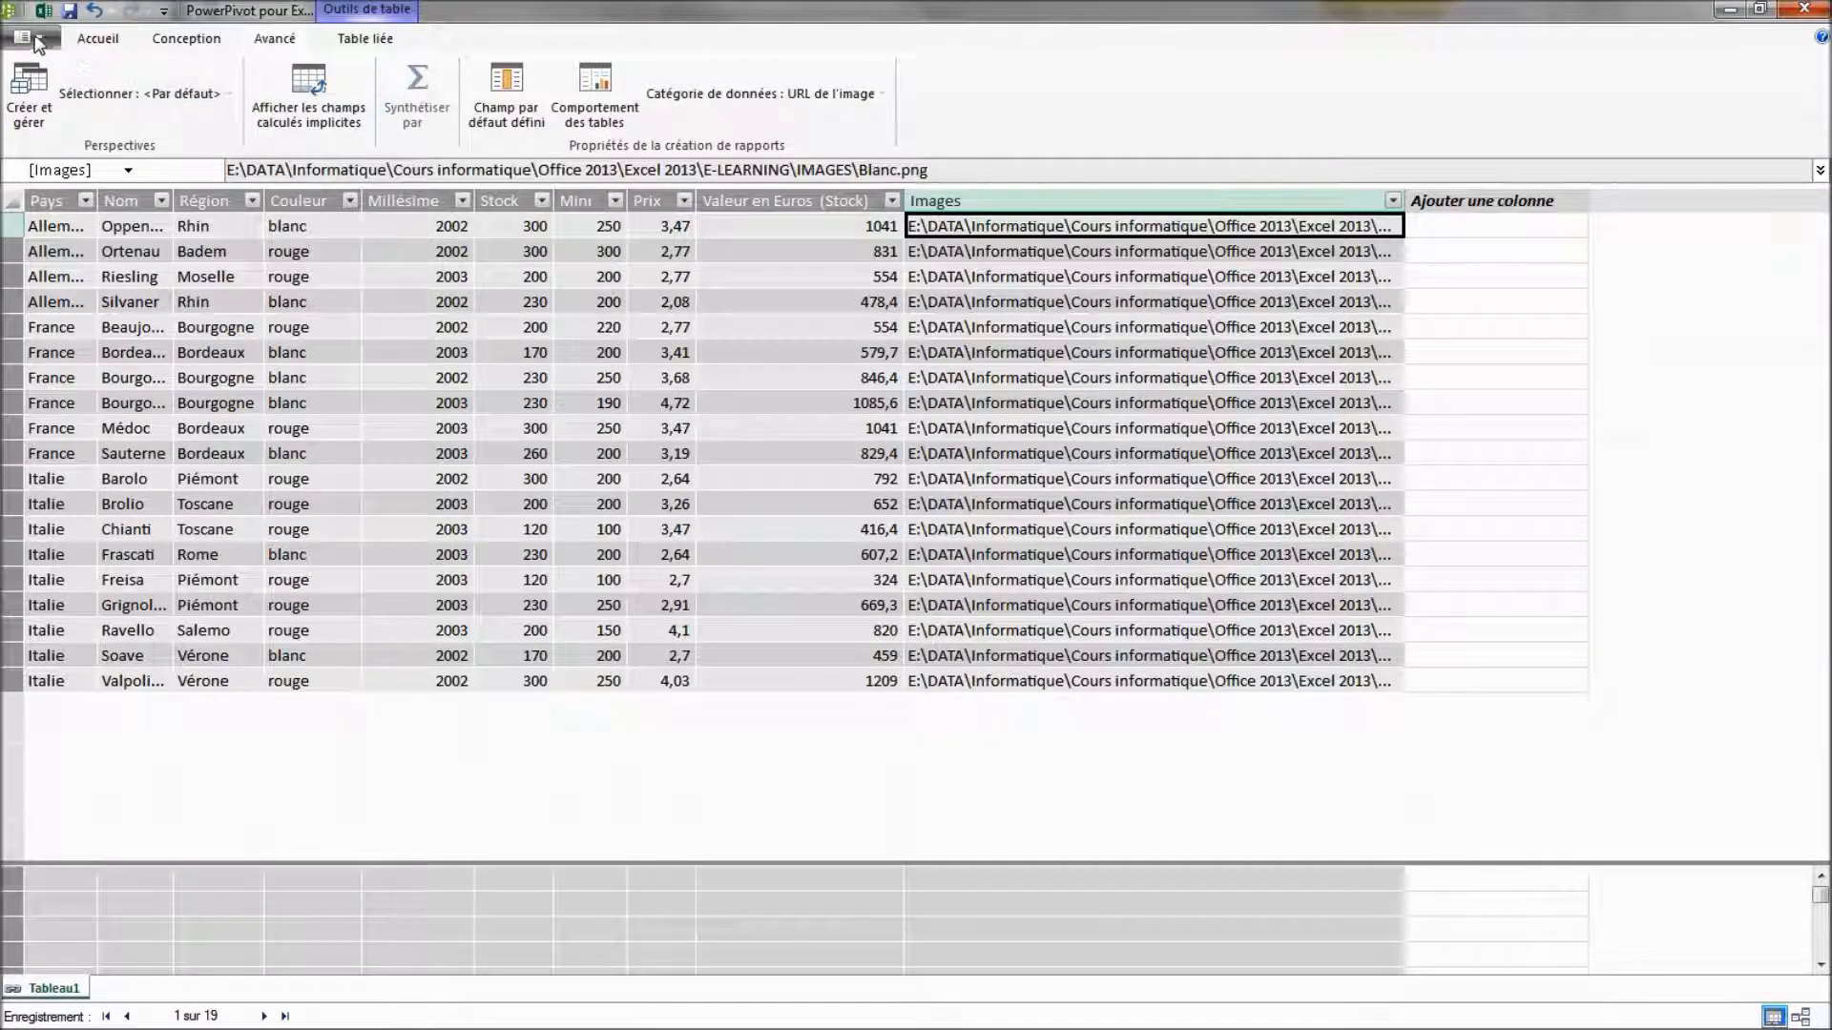
click(36, 40)
click(77, 176)
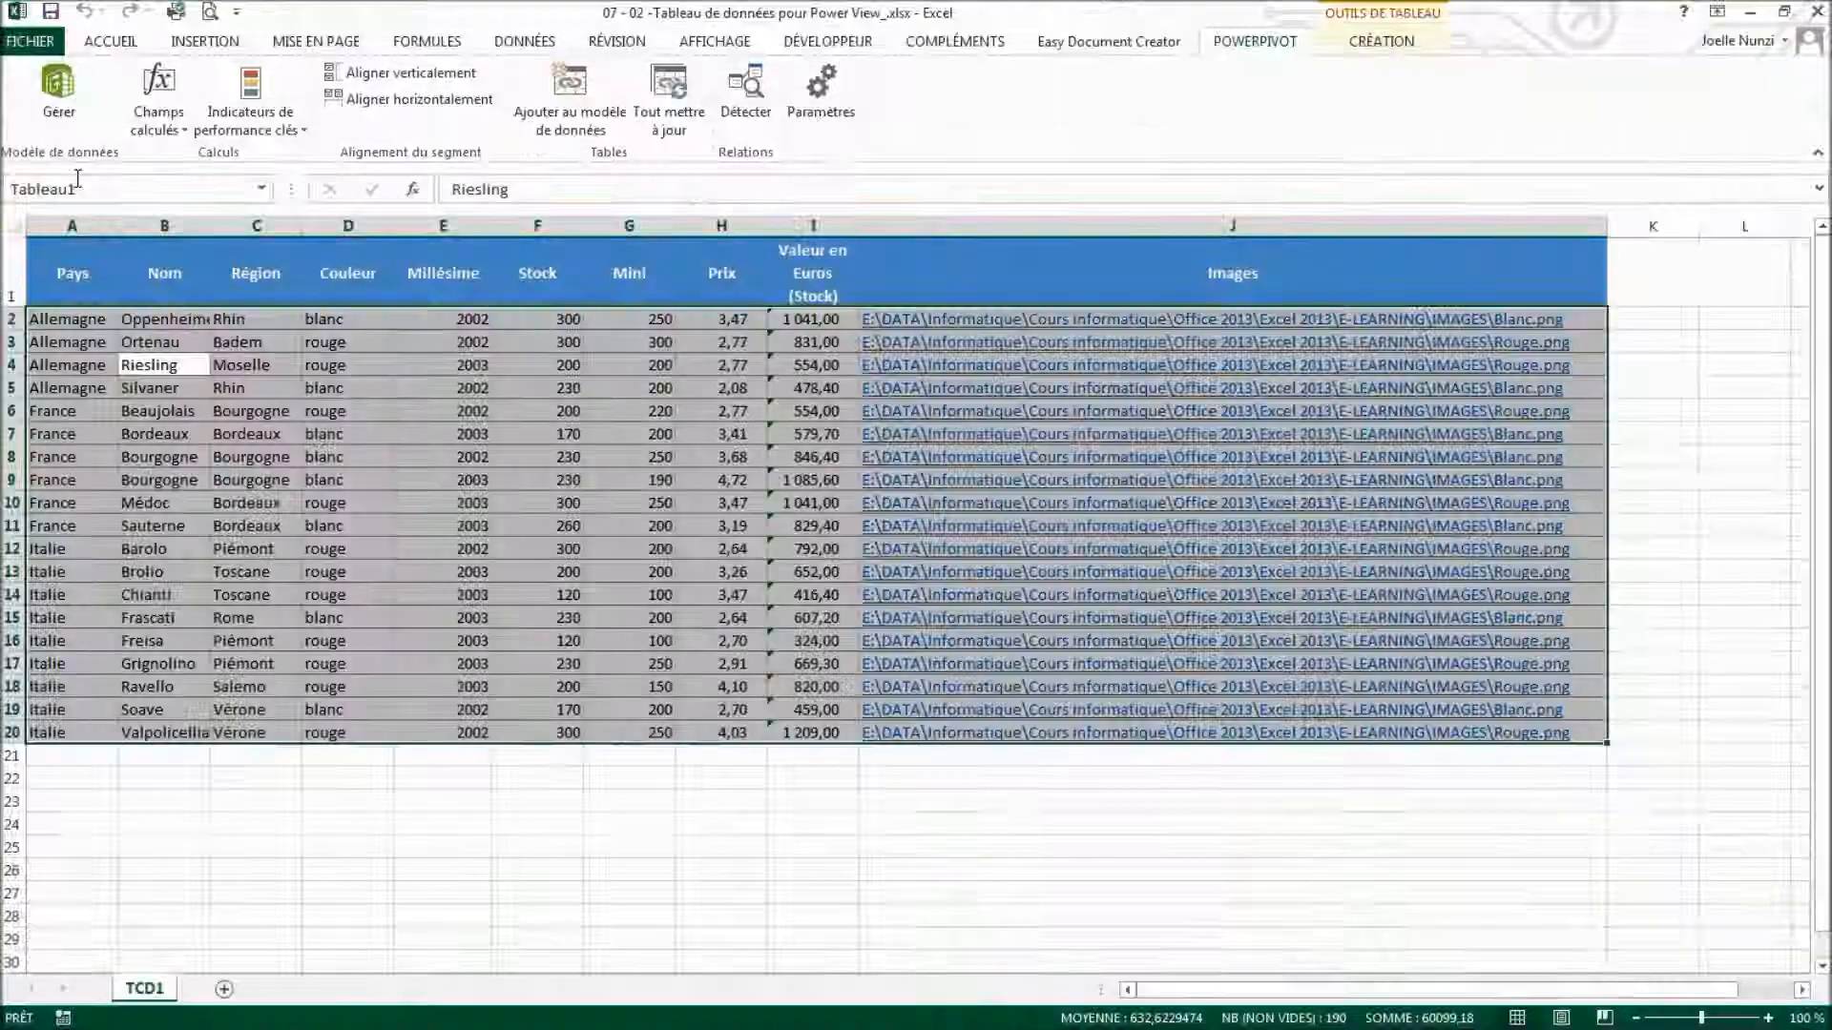
Follow the image link in the Ortenau row, and insert a Power View report based on the wine table.
click(882, 349)
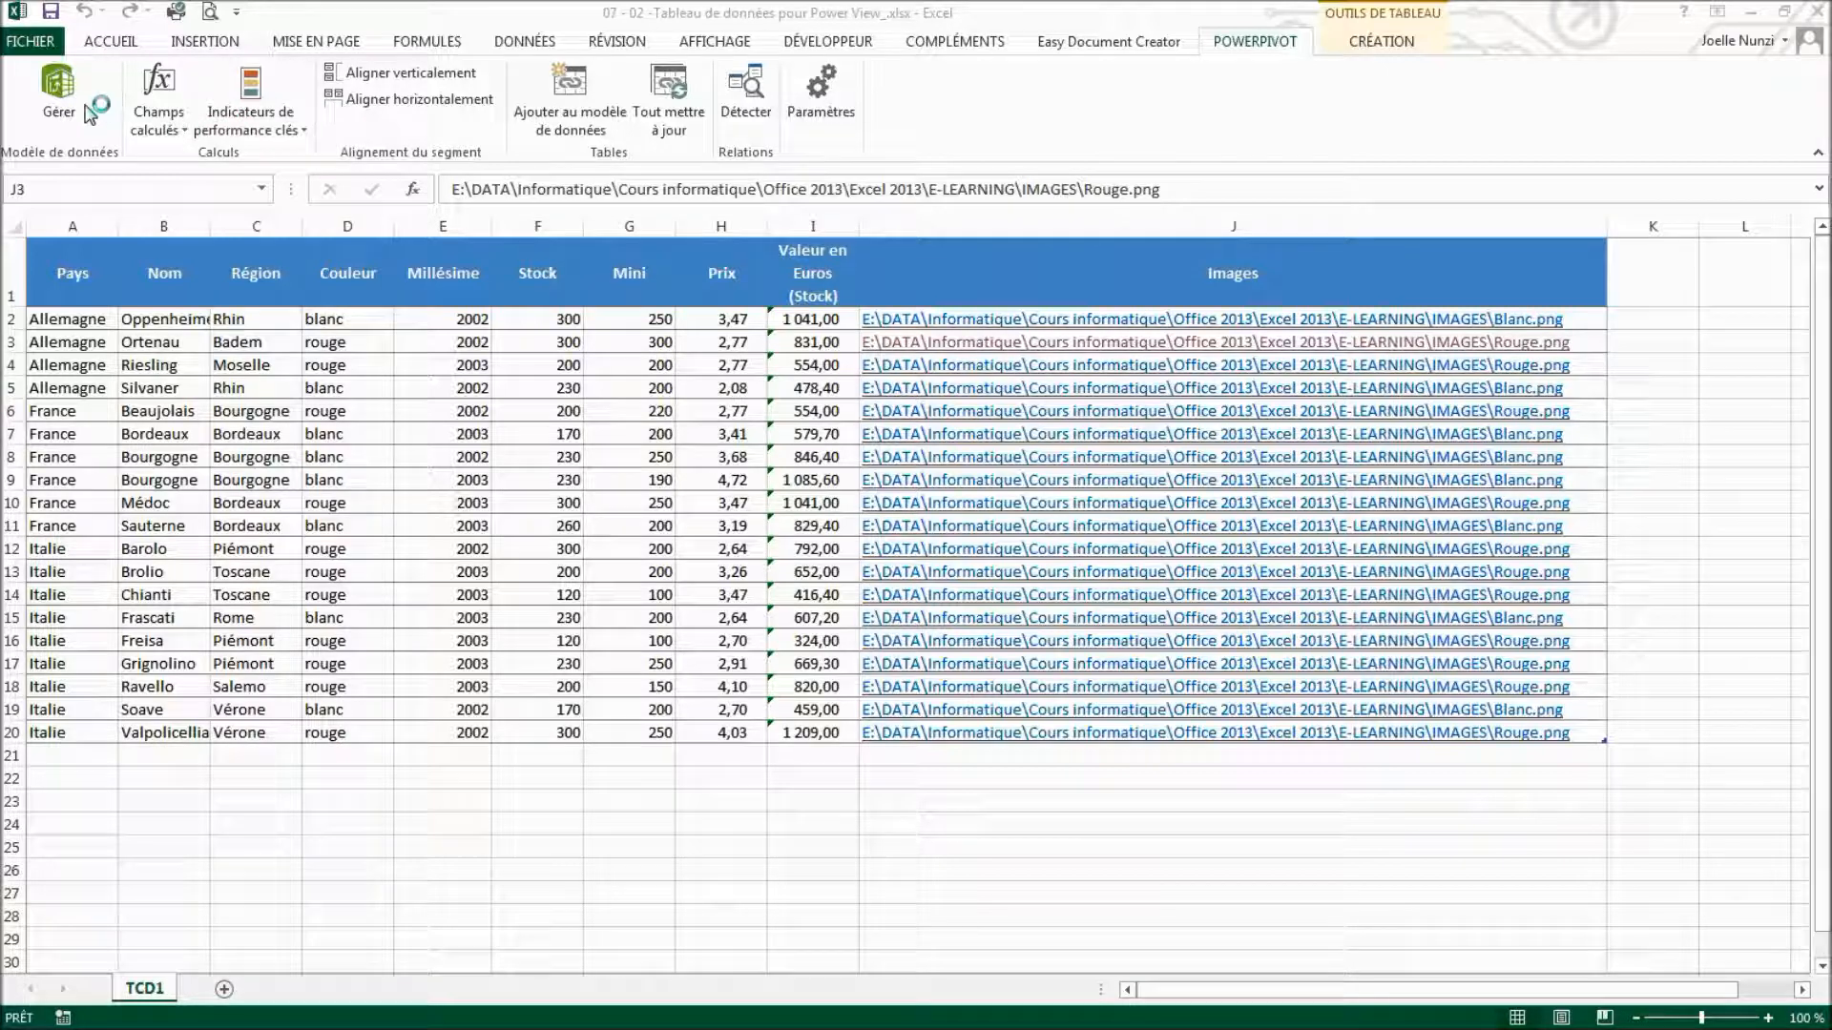
click(203, 42)
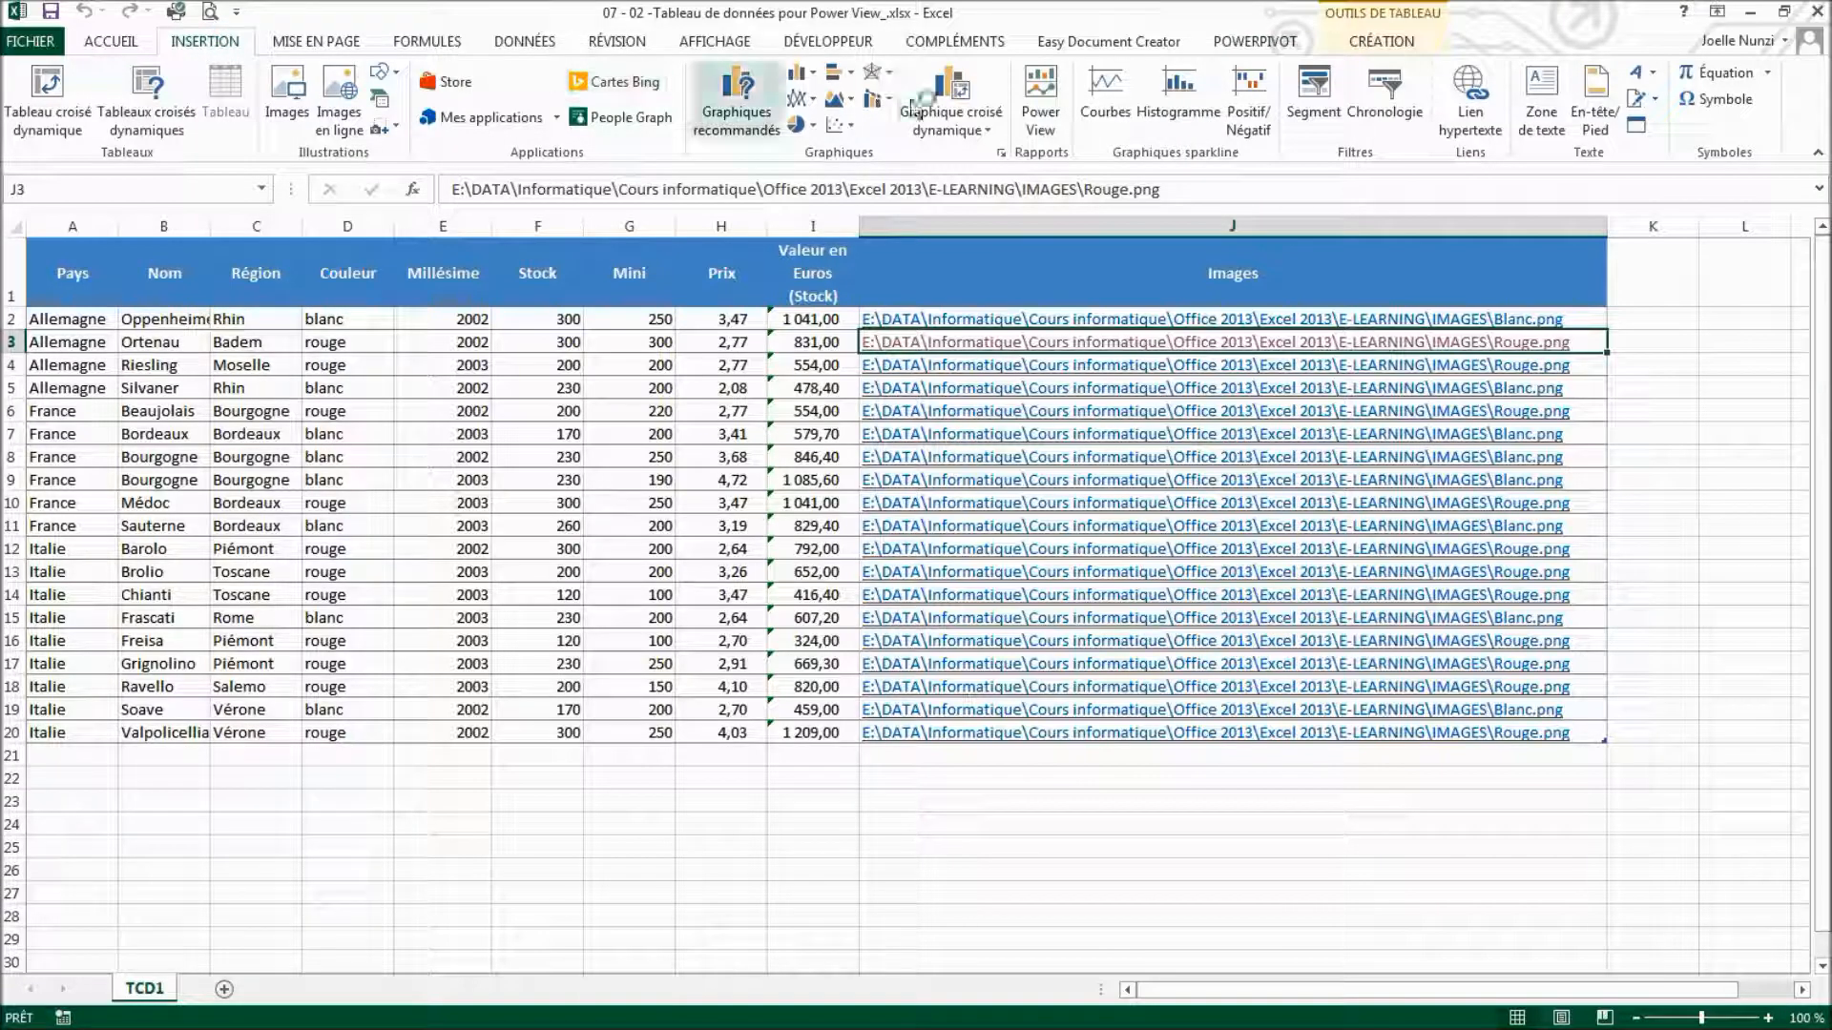
click(1042, 86)
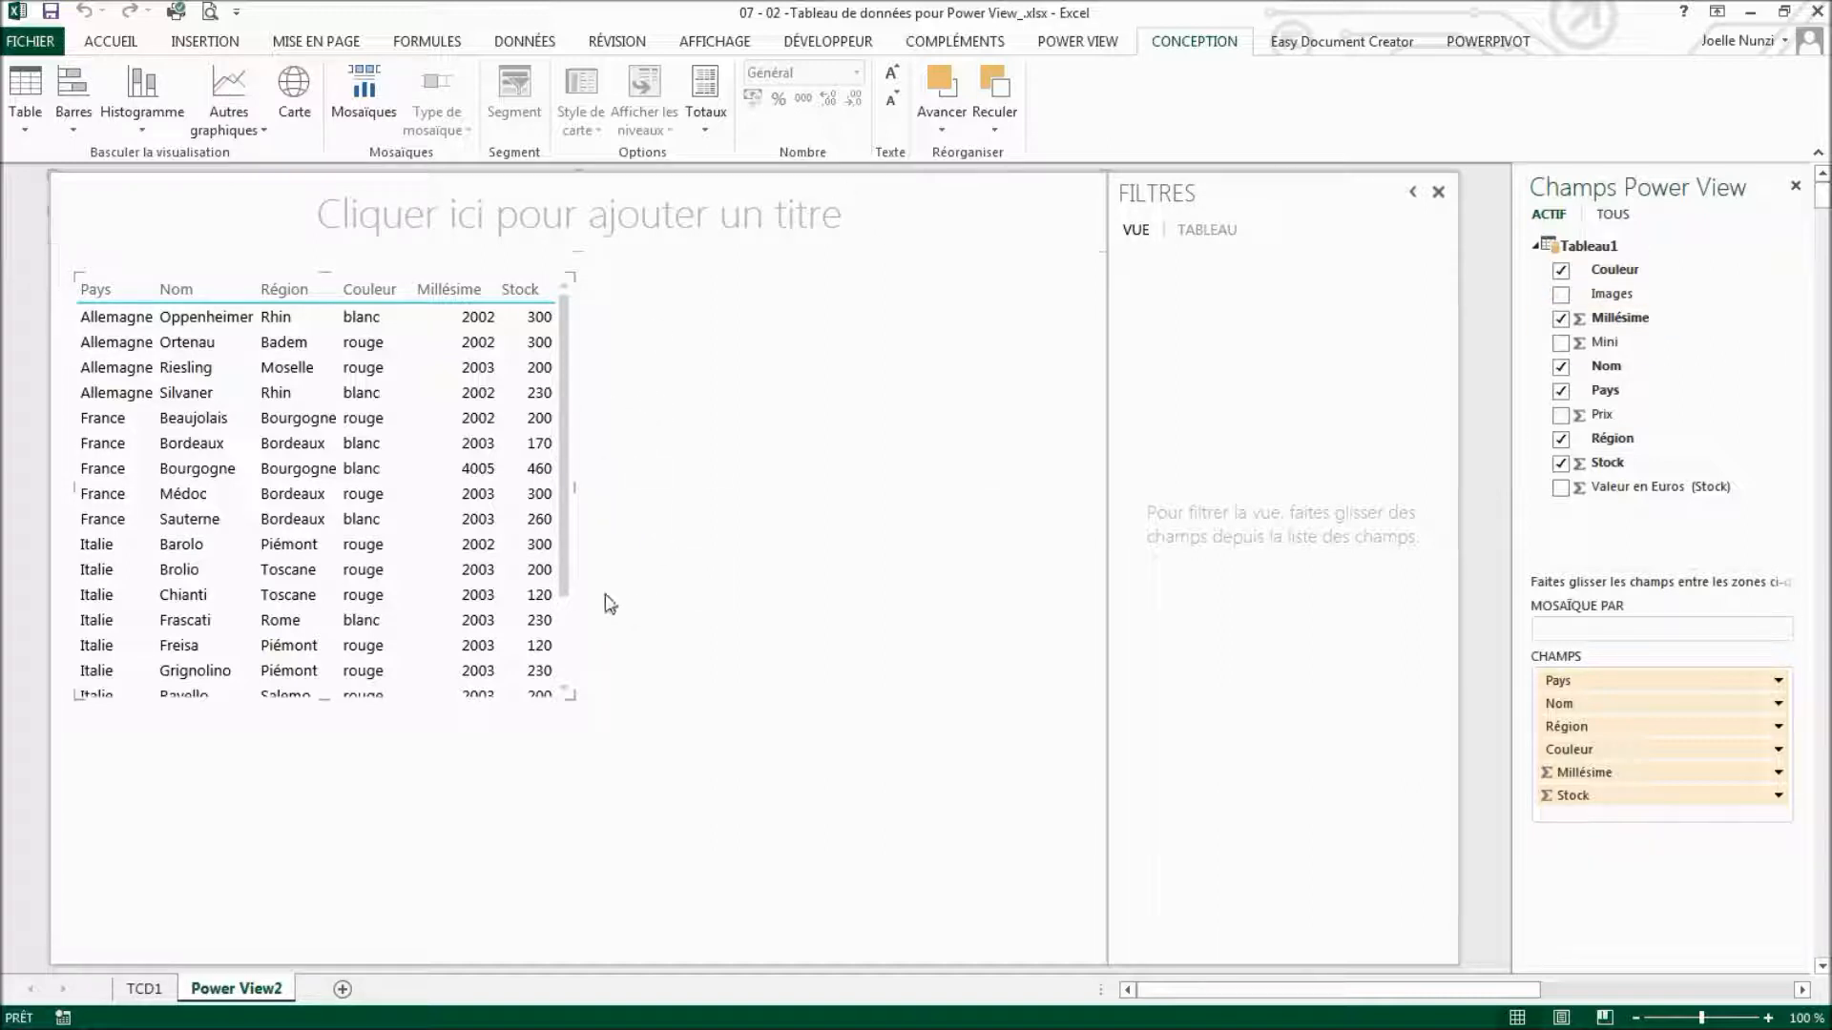
Remove the Nom field from the report's table and resize its frame to fit the remaining columns.
drag(575, 487, 700, 466)
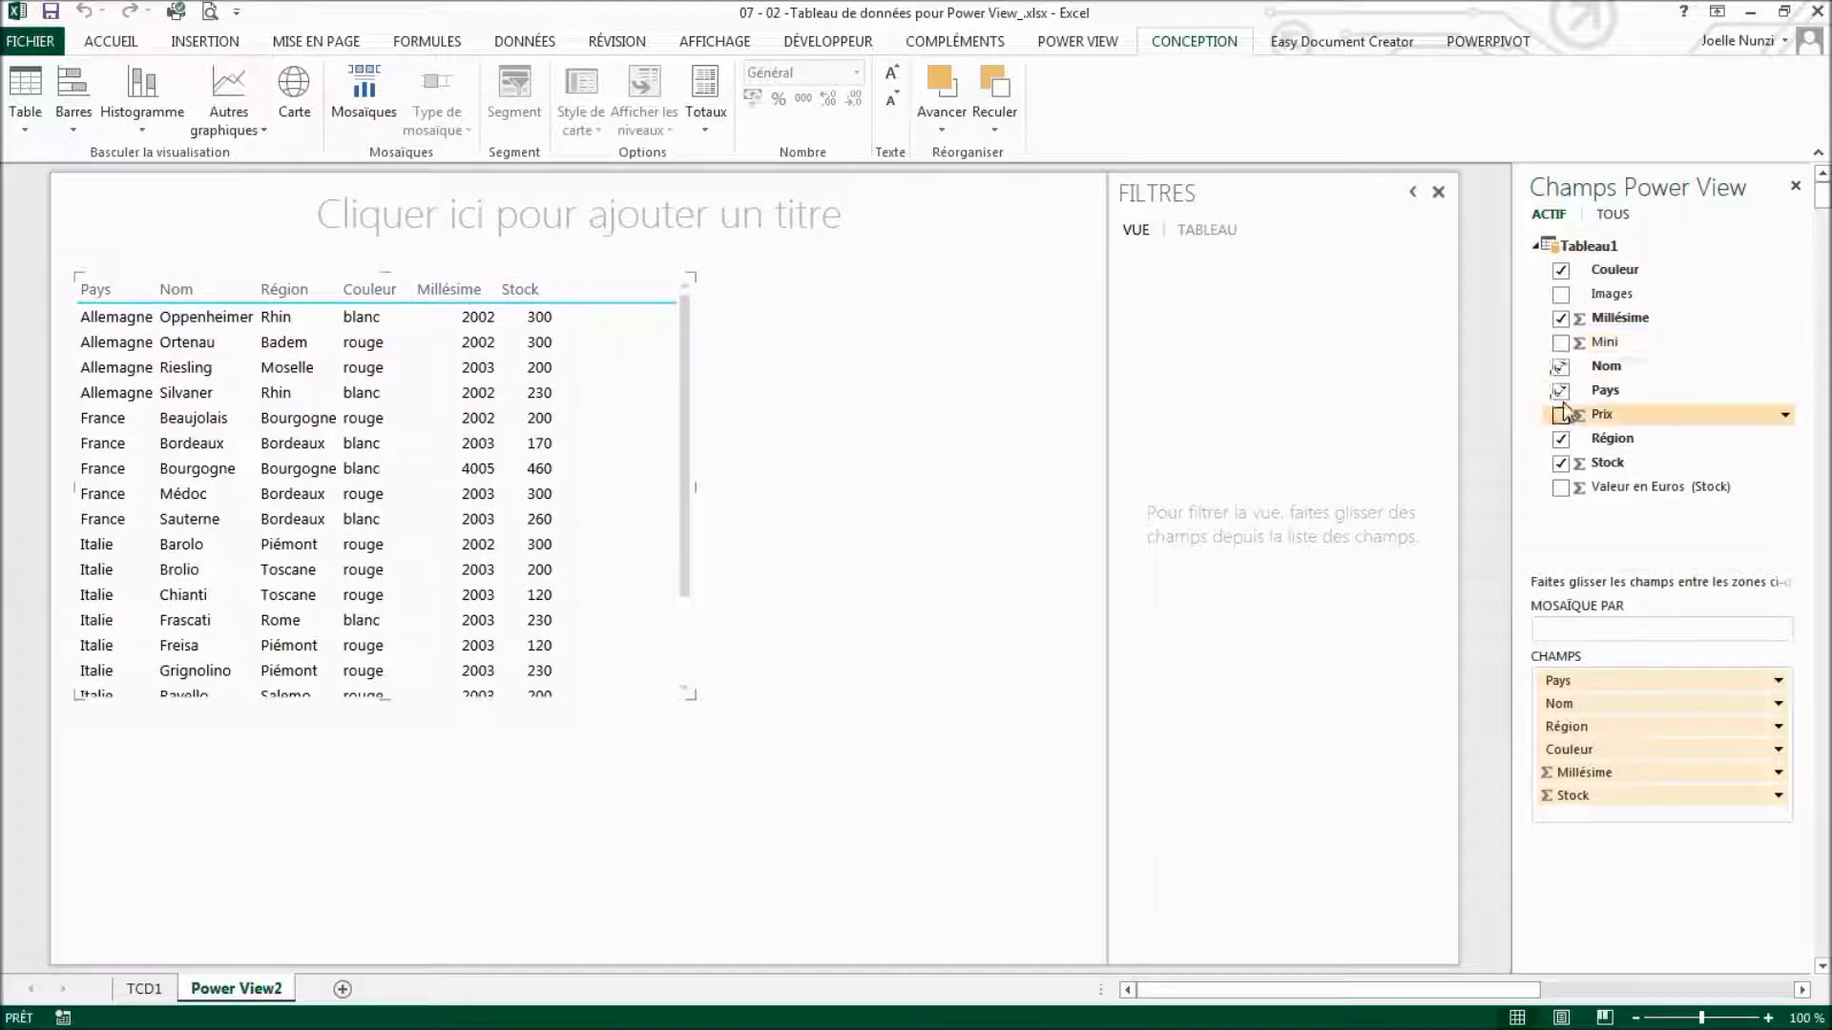
click(1561, 369)
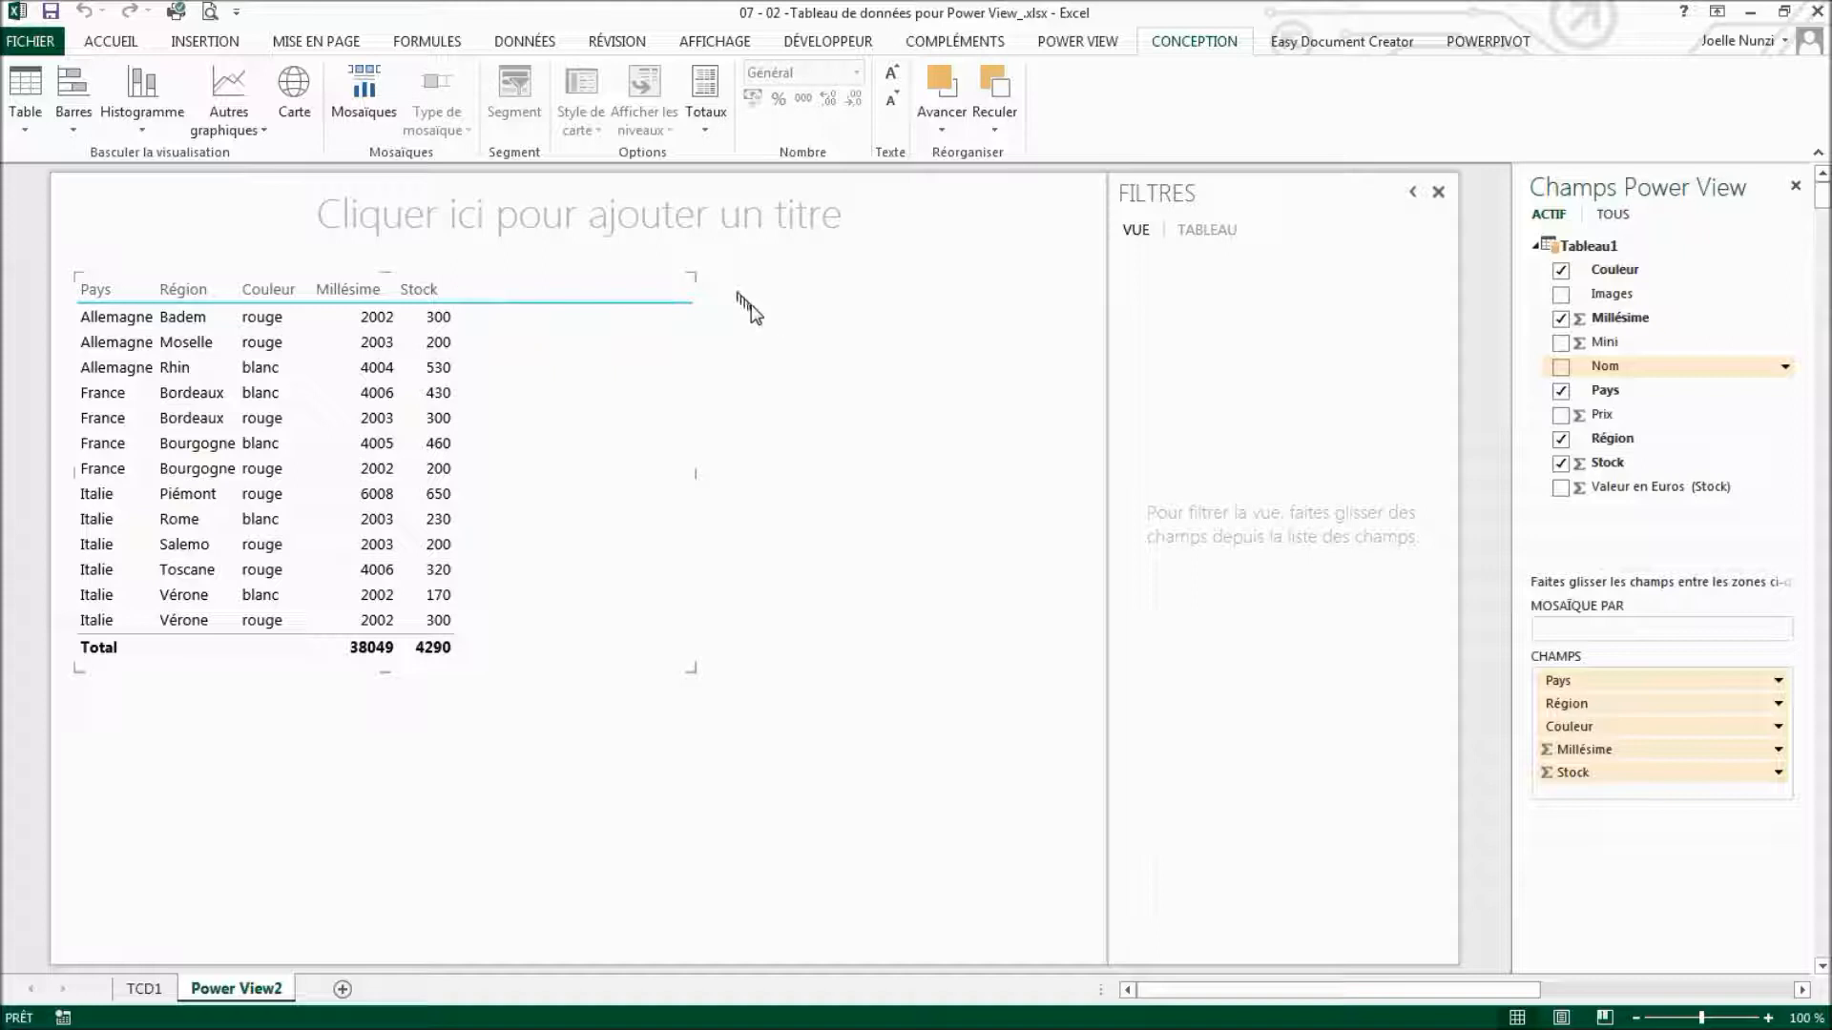
drag(694, 278, 510, 273)
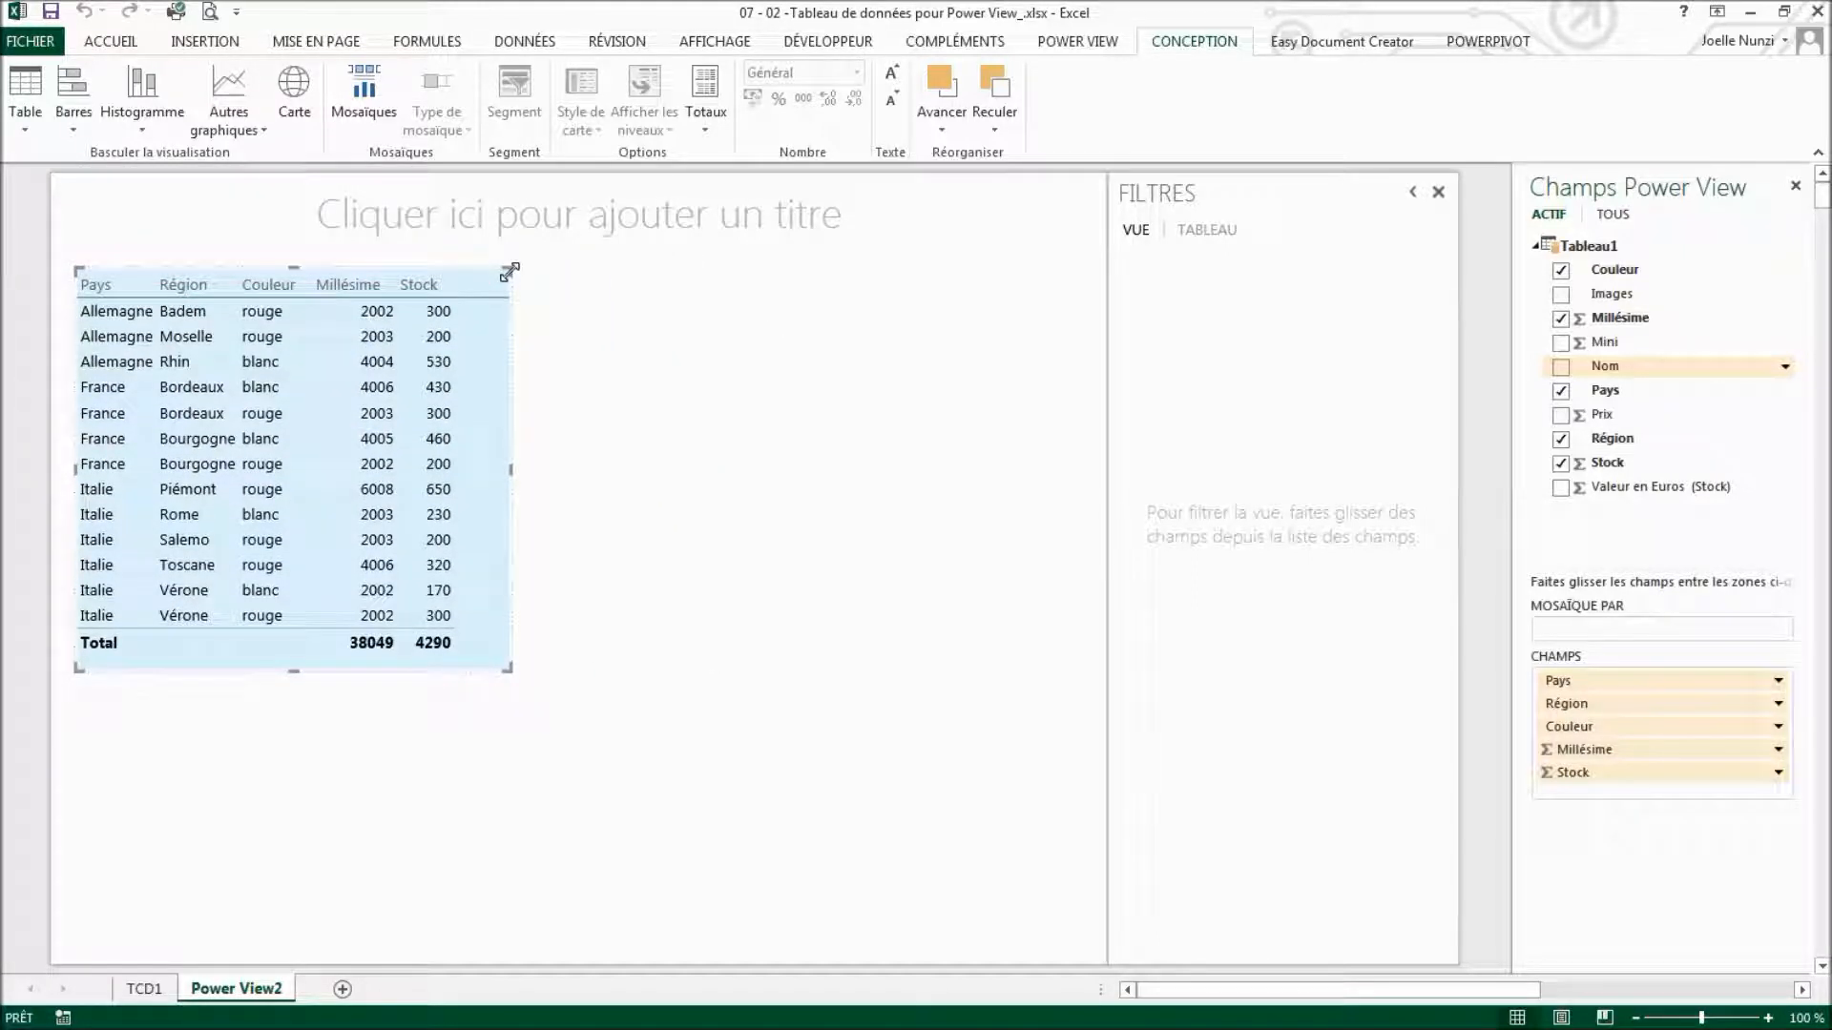
Create a second table with the fields Couleur, Images and Valeur en Euros (Stock), enabling the blocked external images.
click(644, 249)
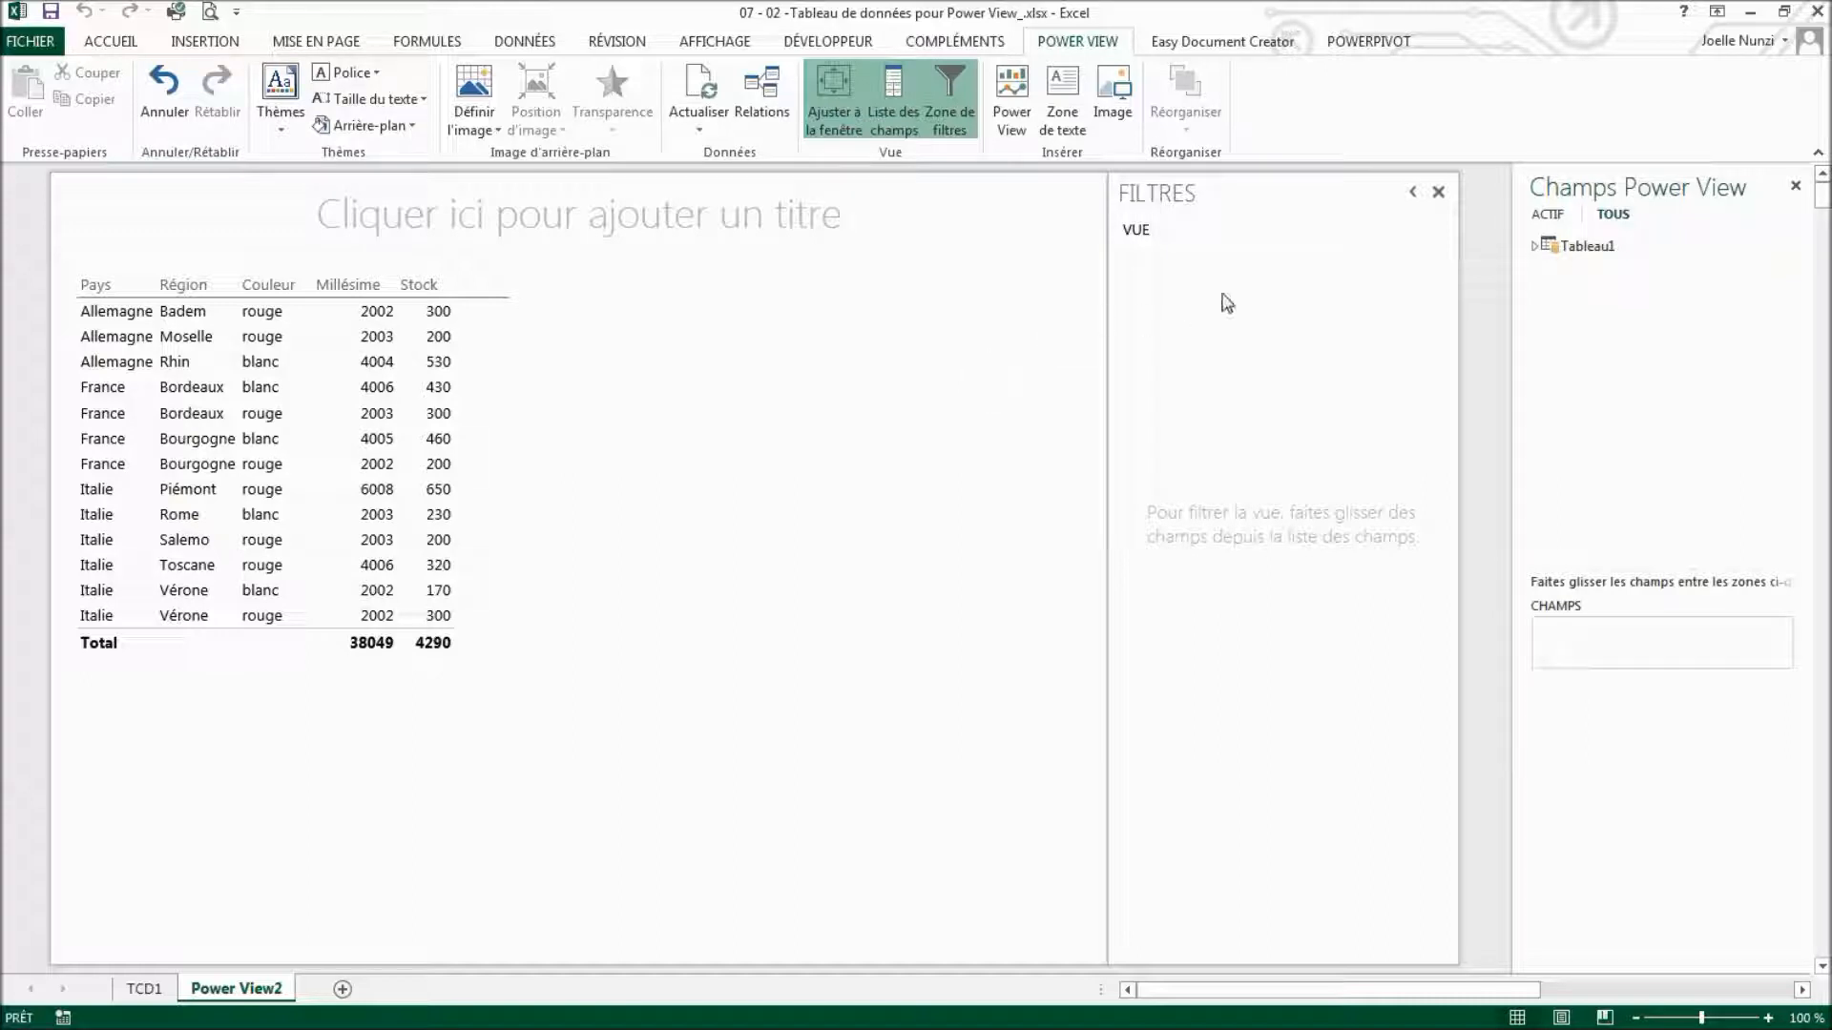
click(1535, 245)
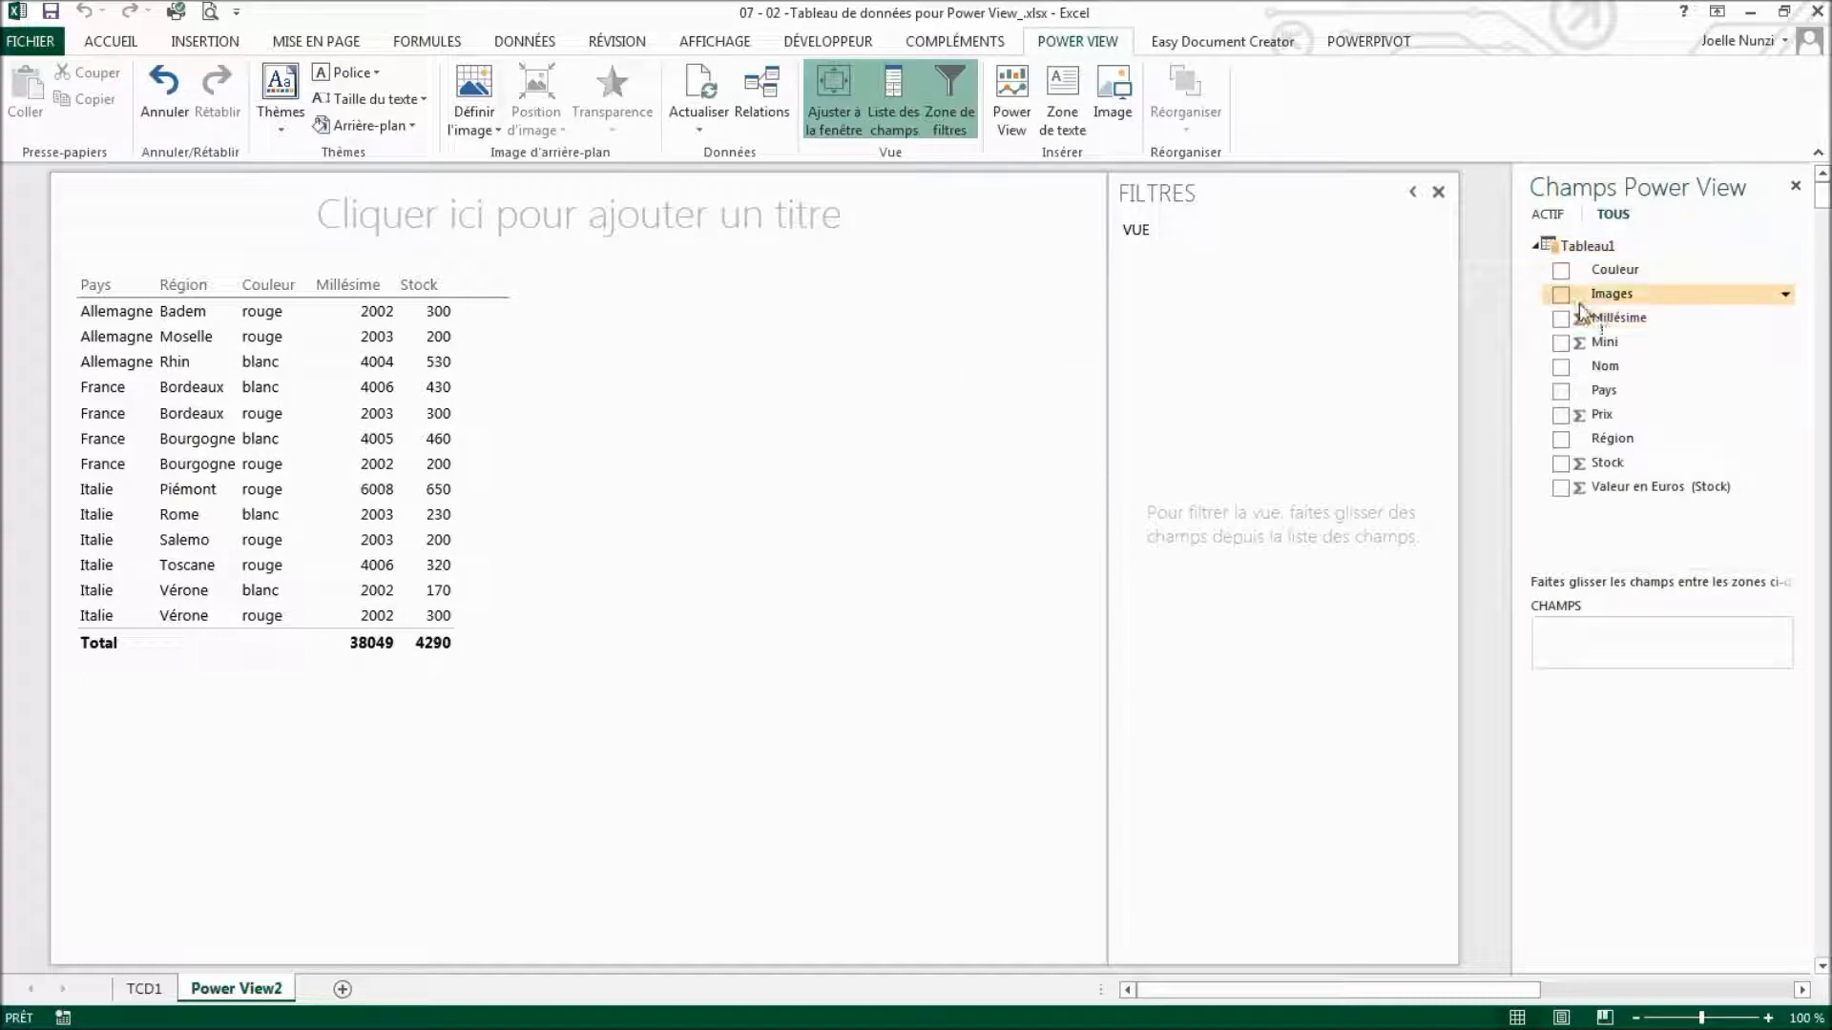
click(1561, 270)
click(1561, 294)
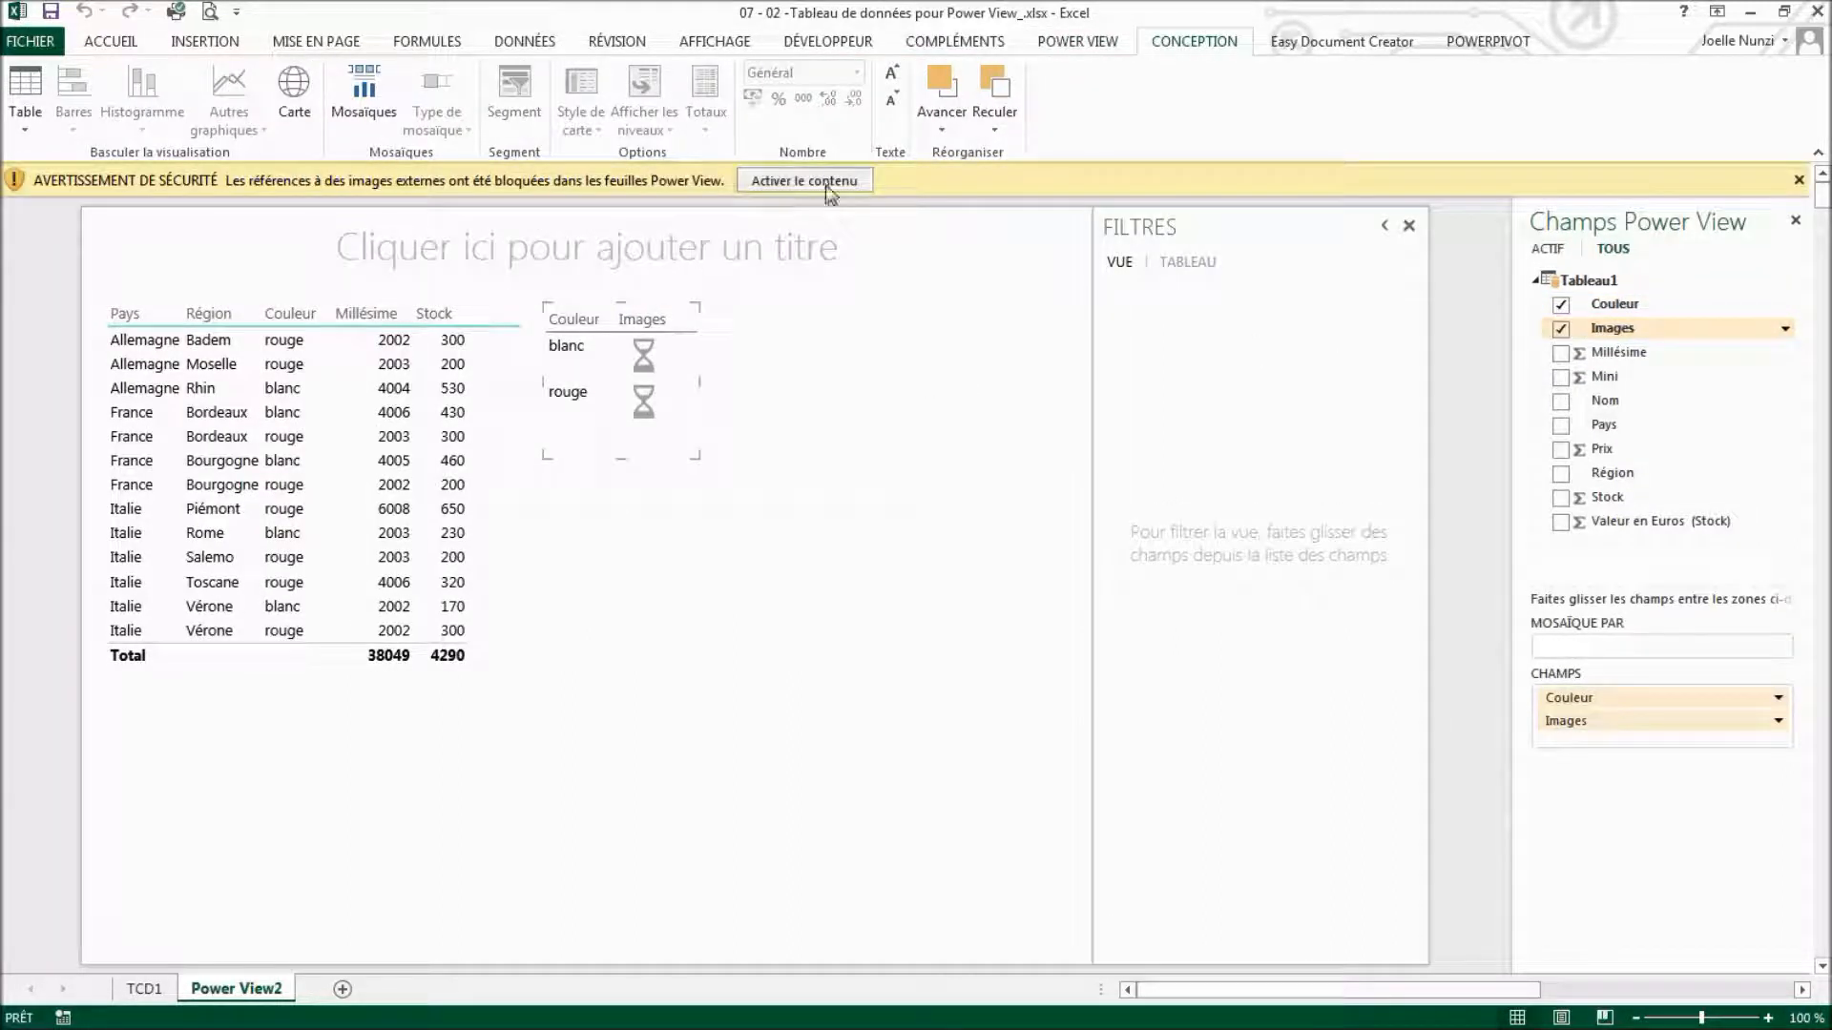
click(823, 180)
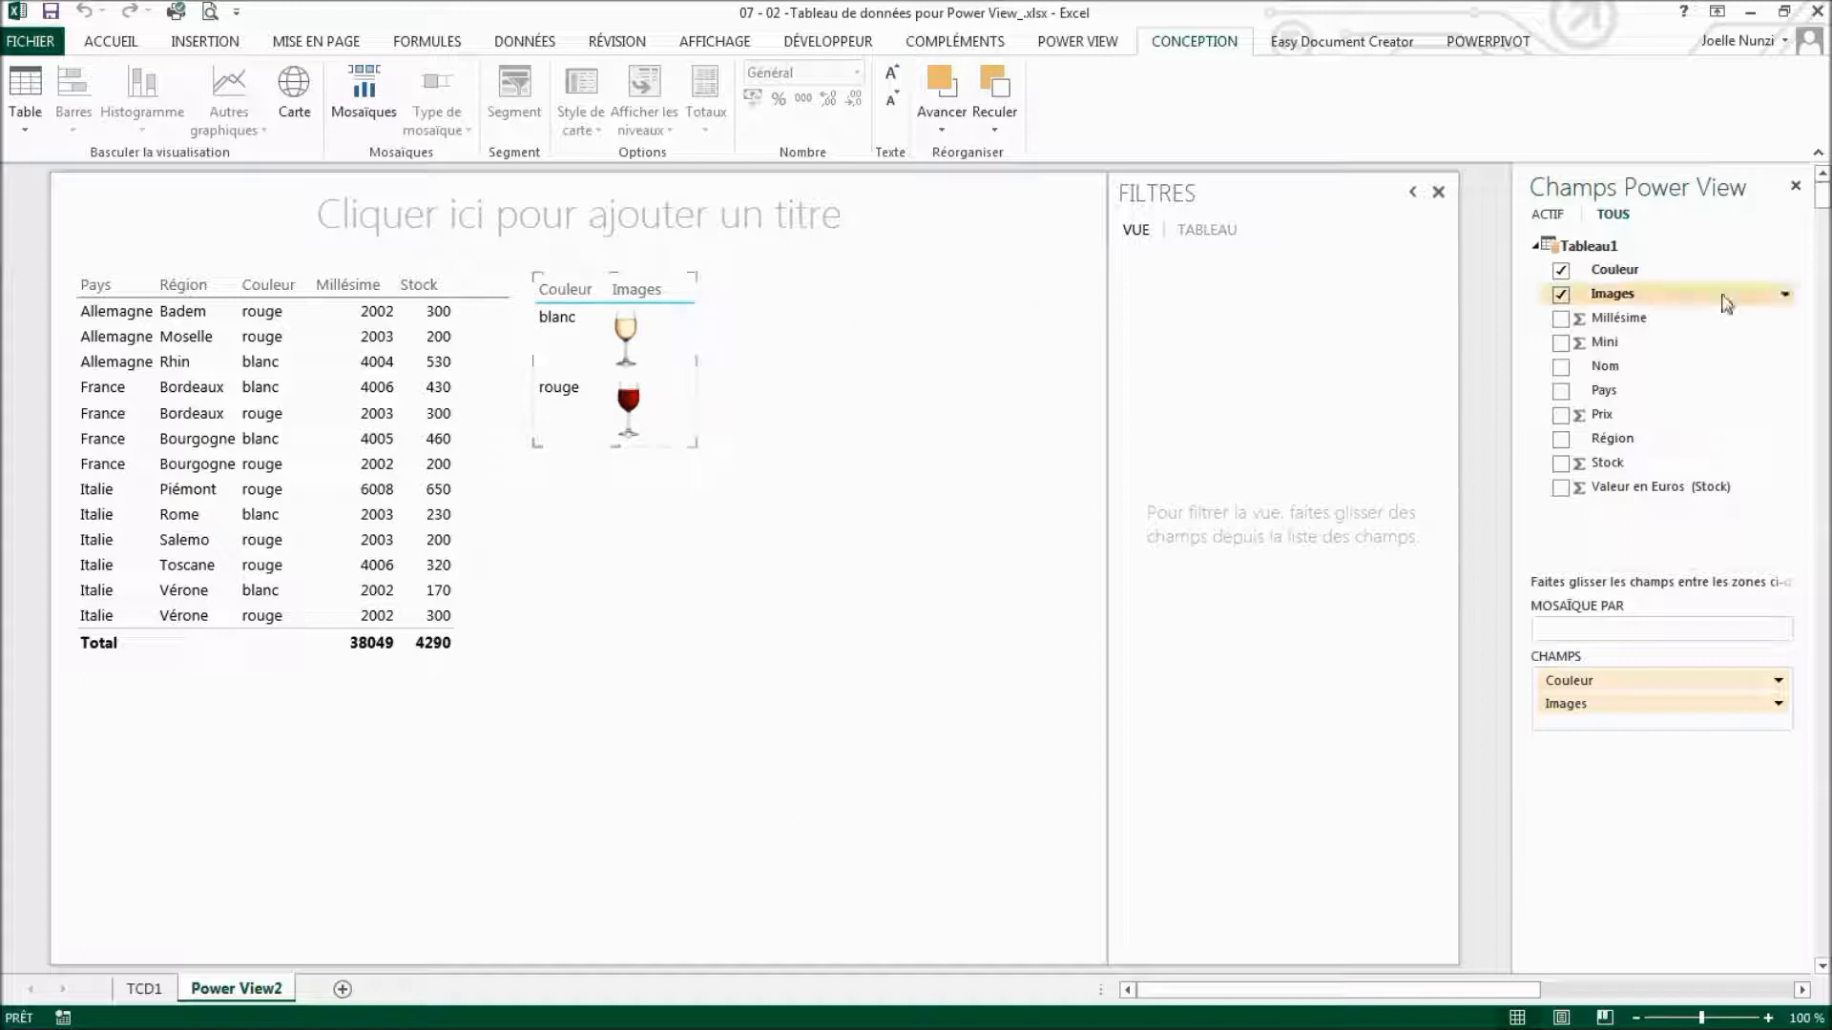
click(1561, 489)
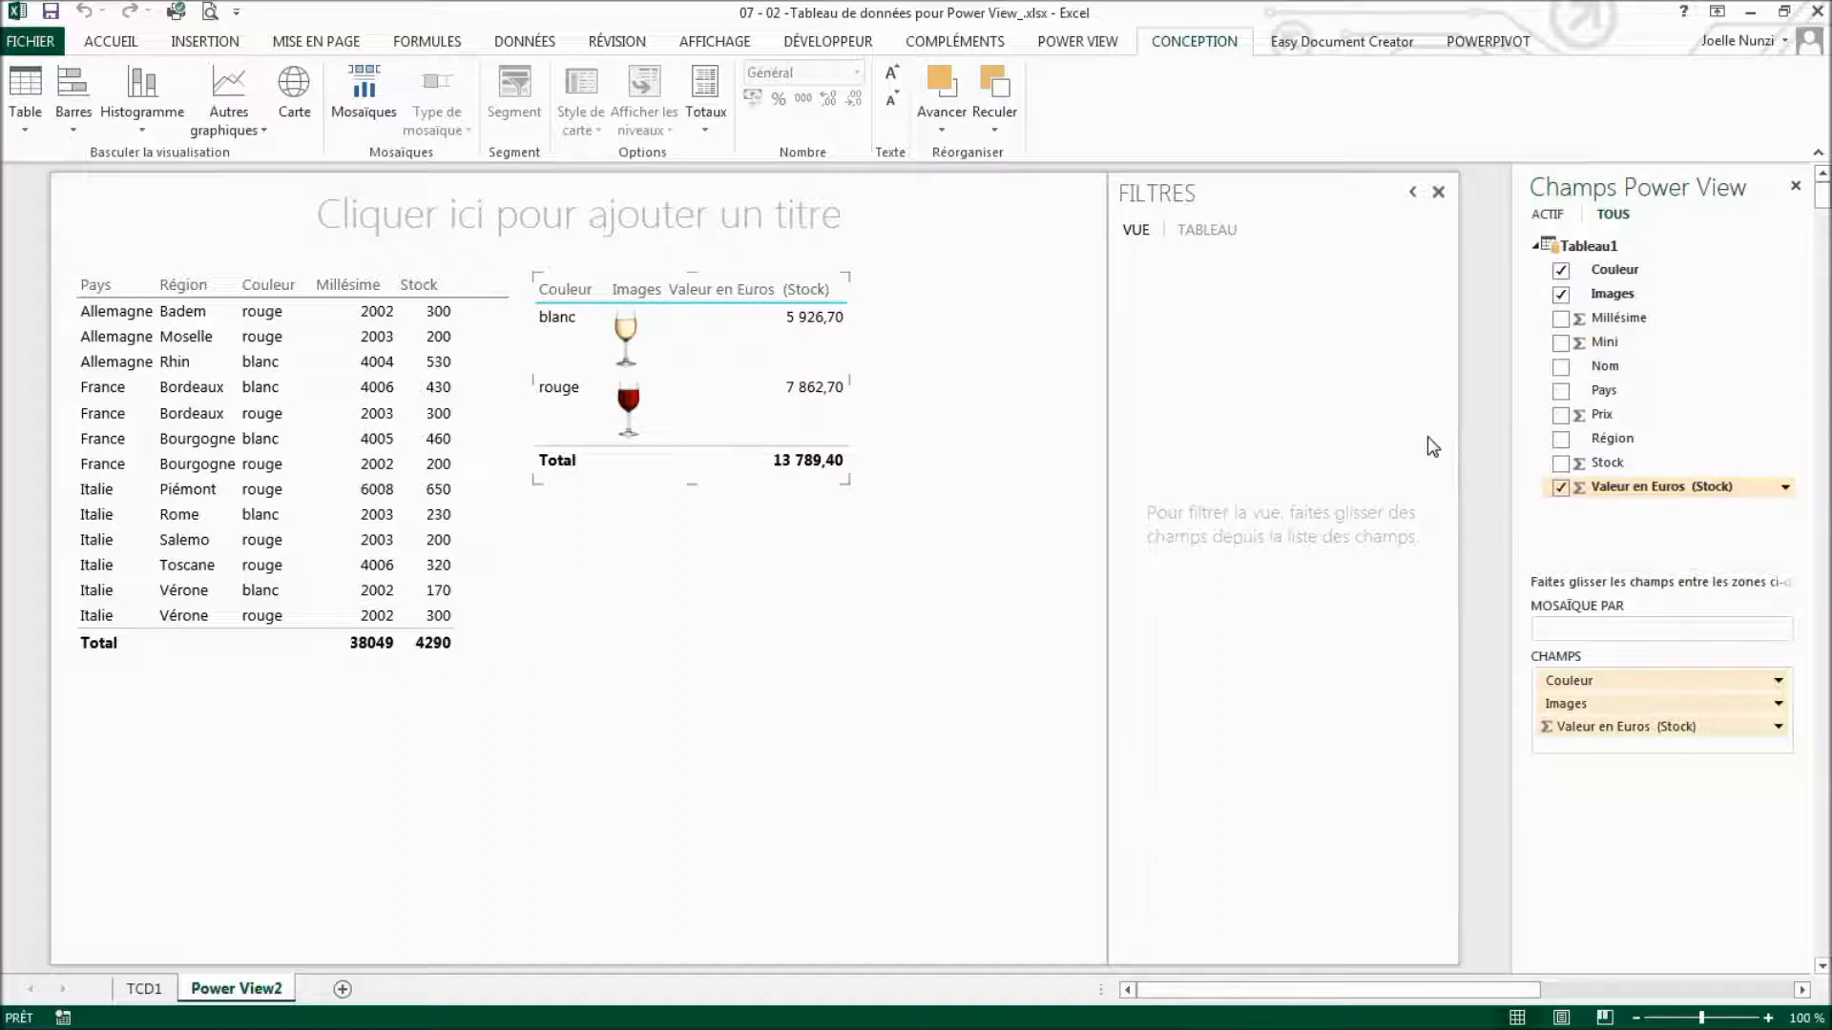
Create a table with Pays, Couleur and Valeur en Euros (Stock), placed below the first table and widened to show all columns.
click(866, 728)
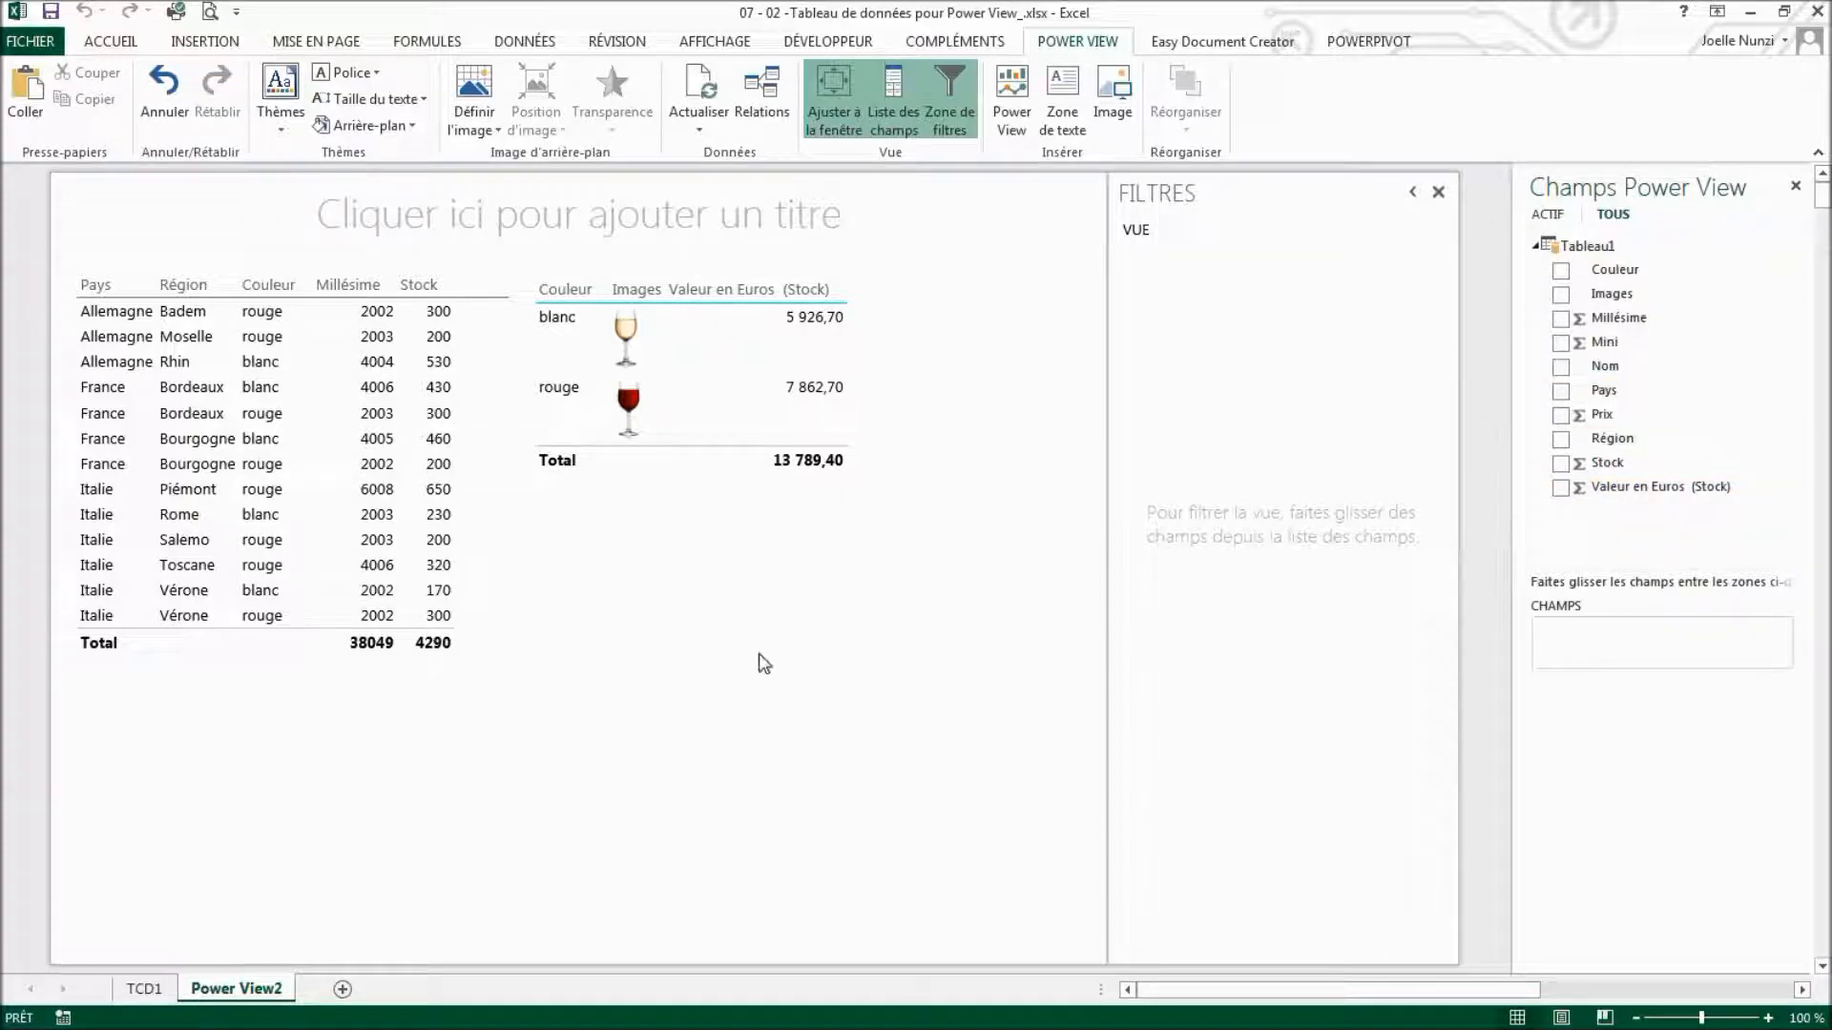
click(1561, 392)
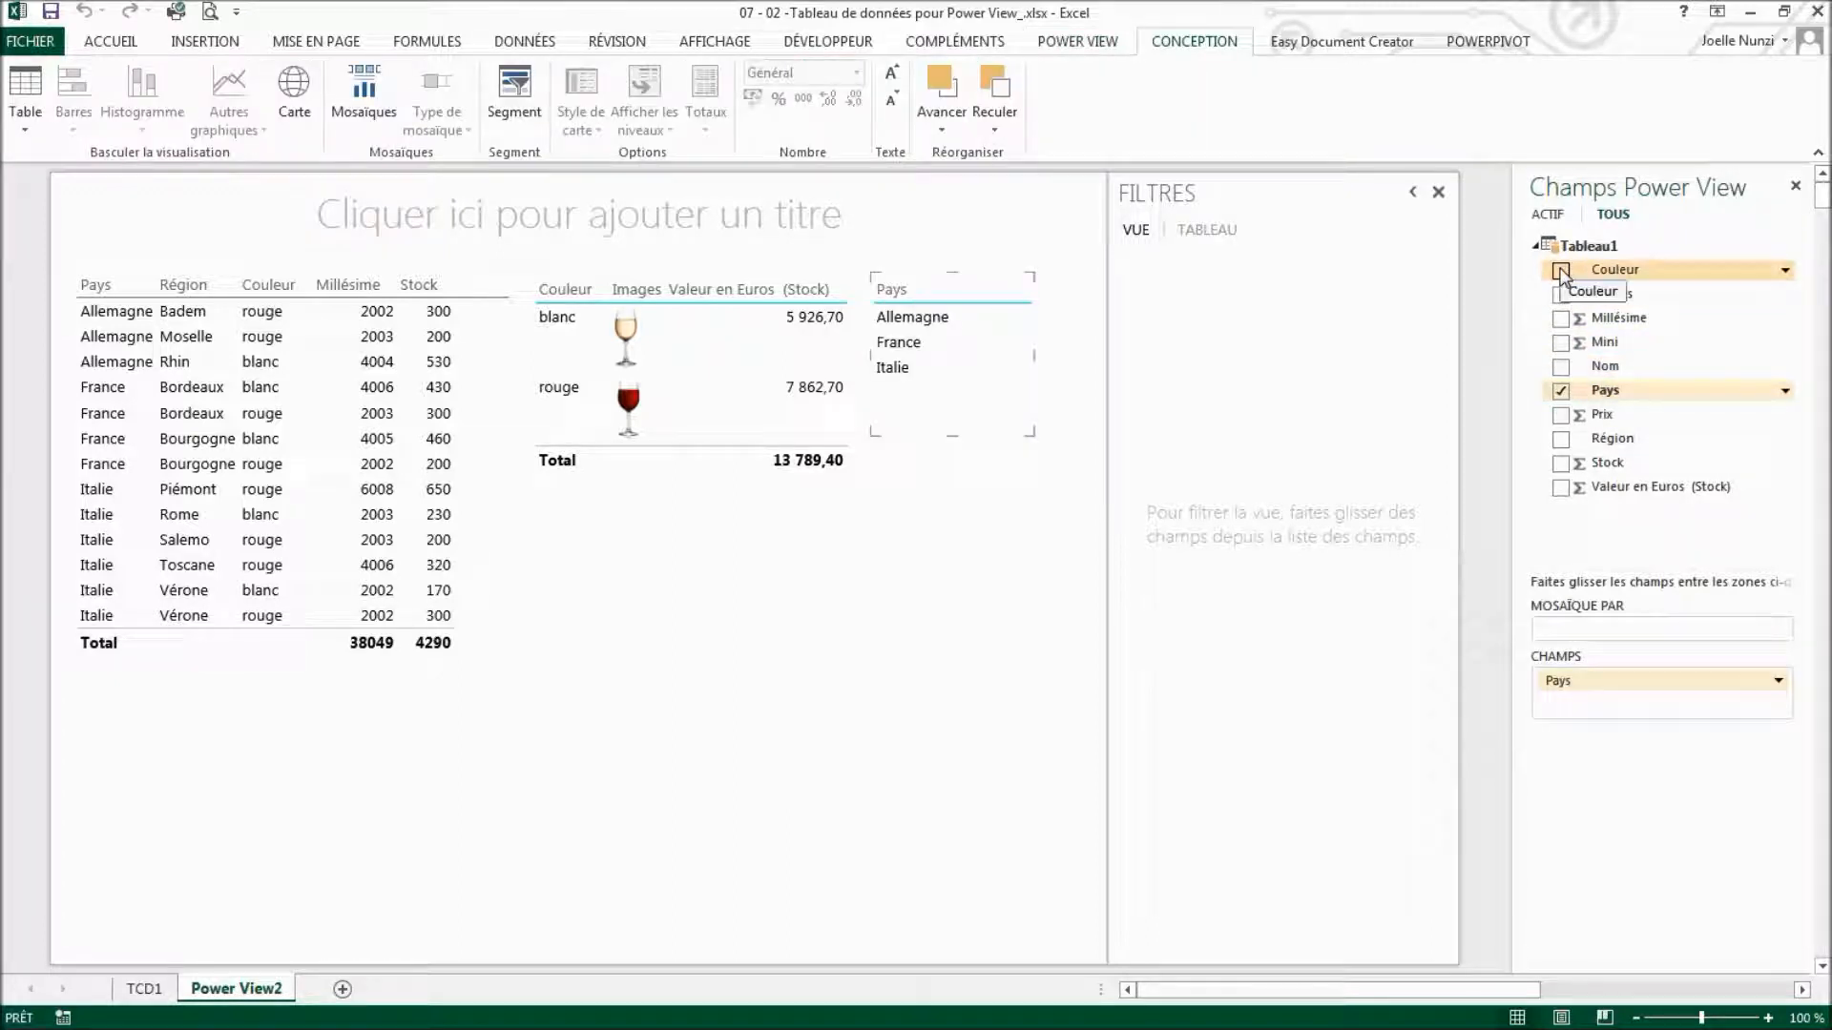
click(1561, 271)
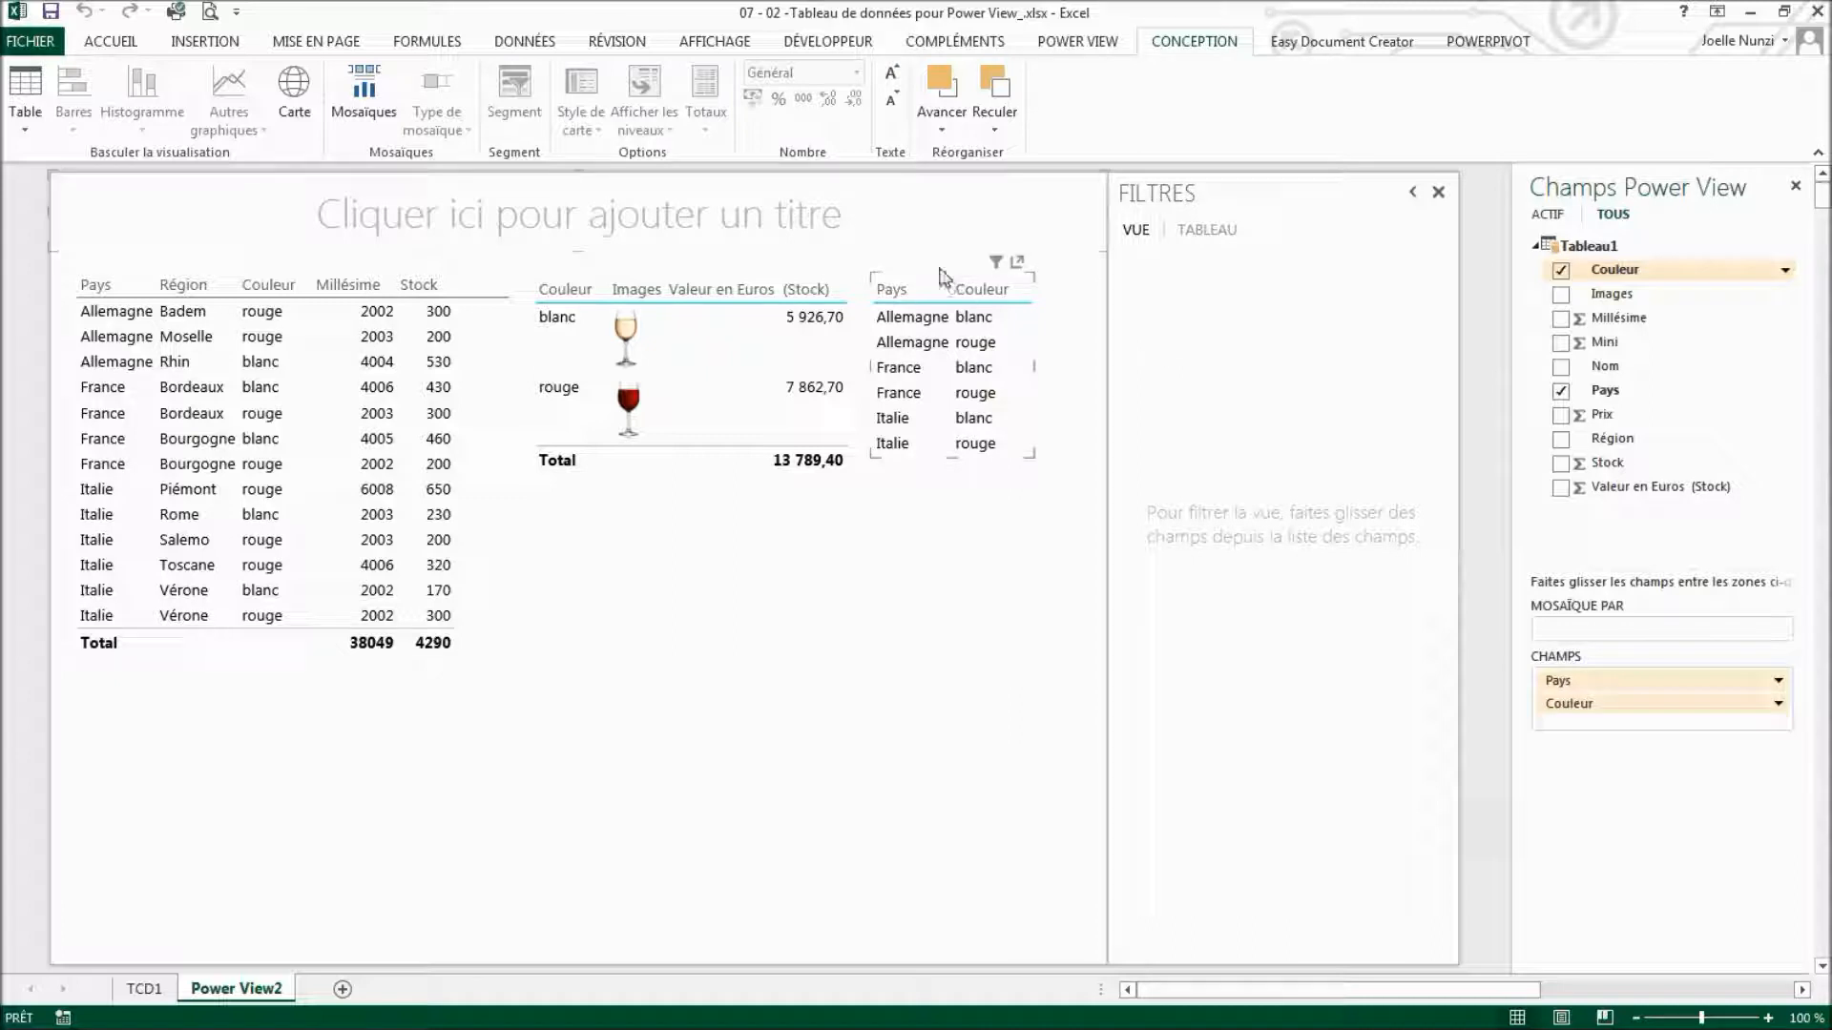
click(980, 346)
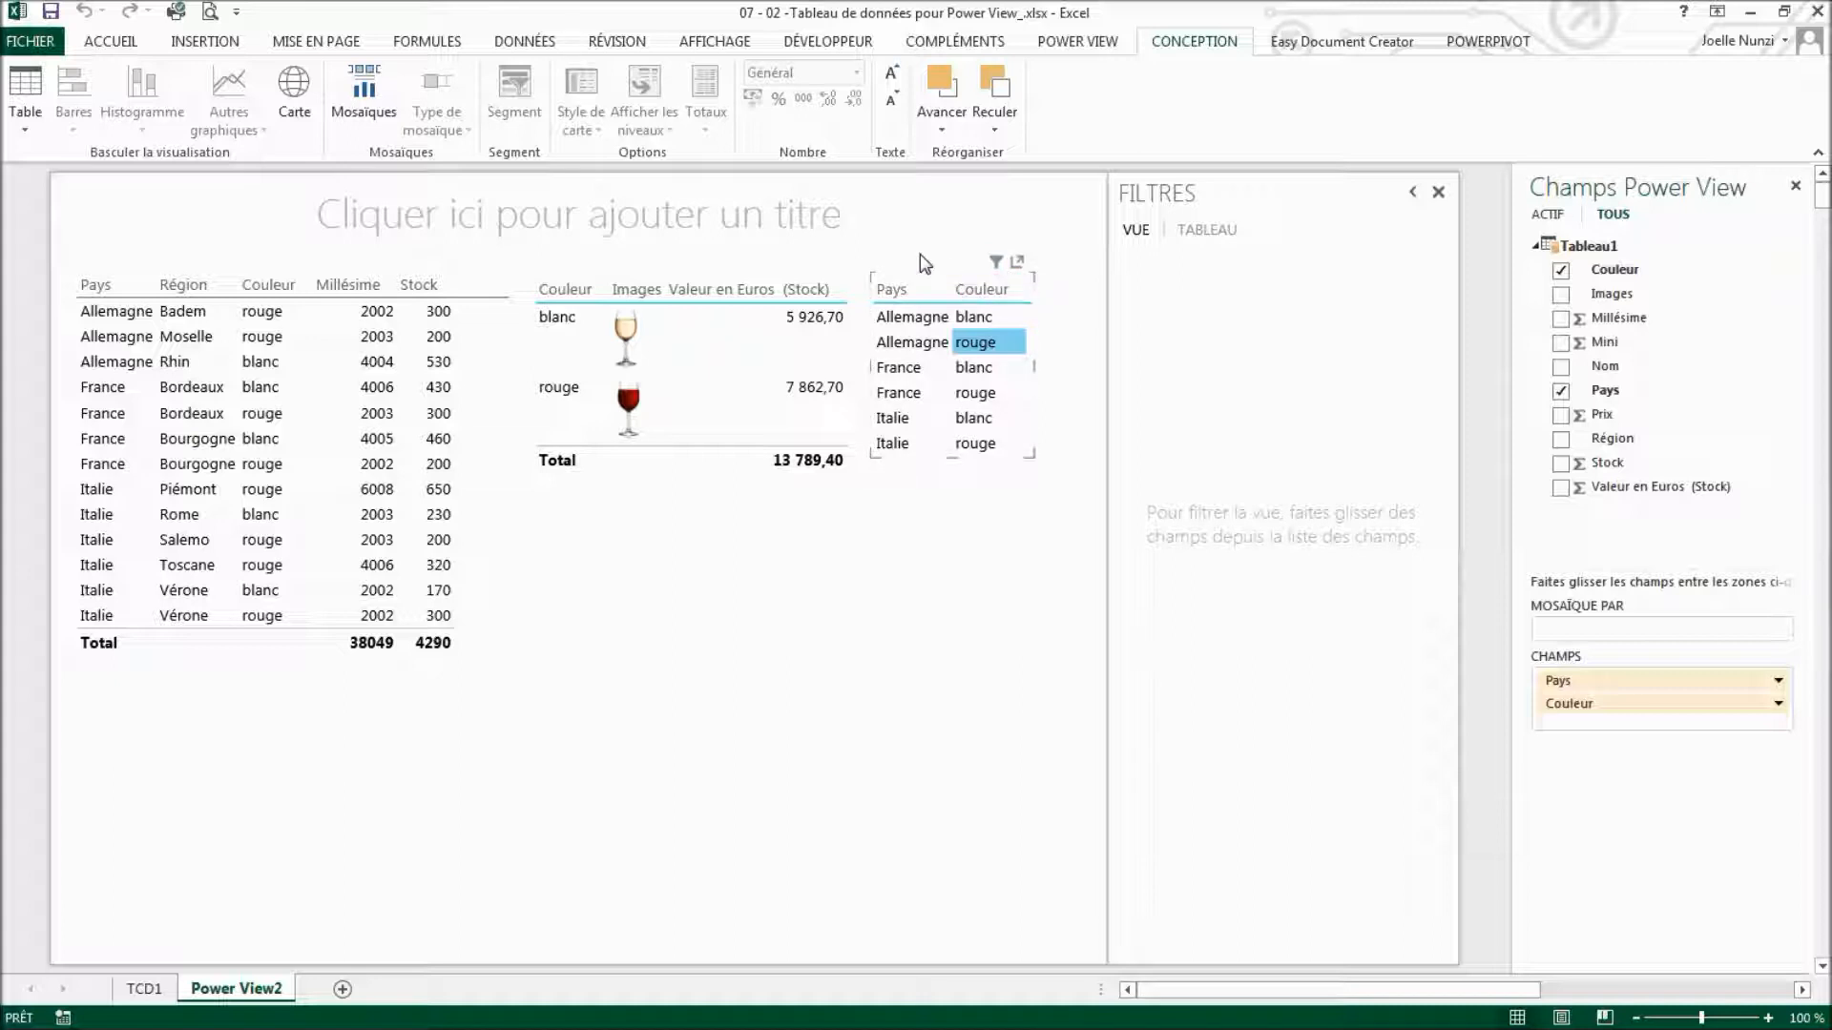
drag(935, 288, 176, 725)
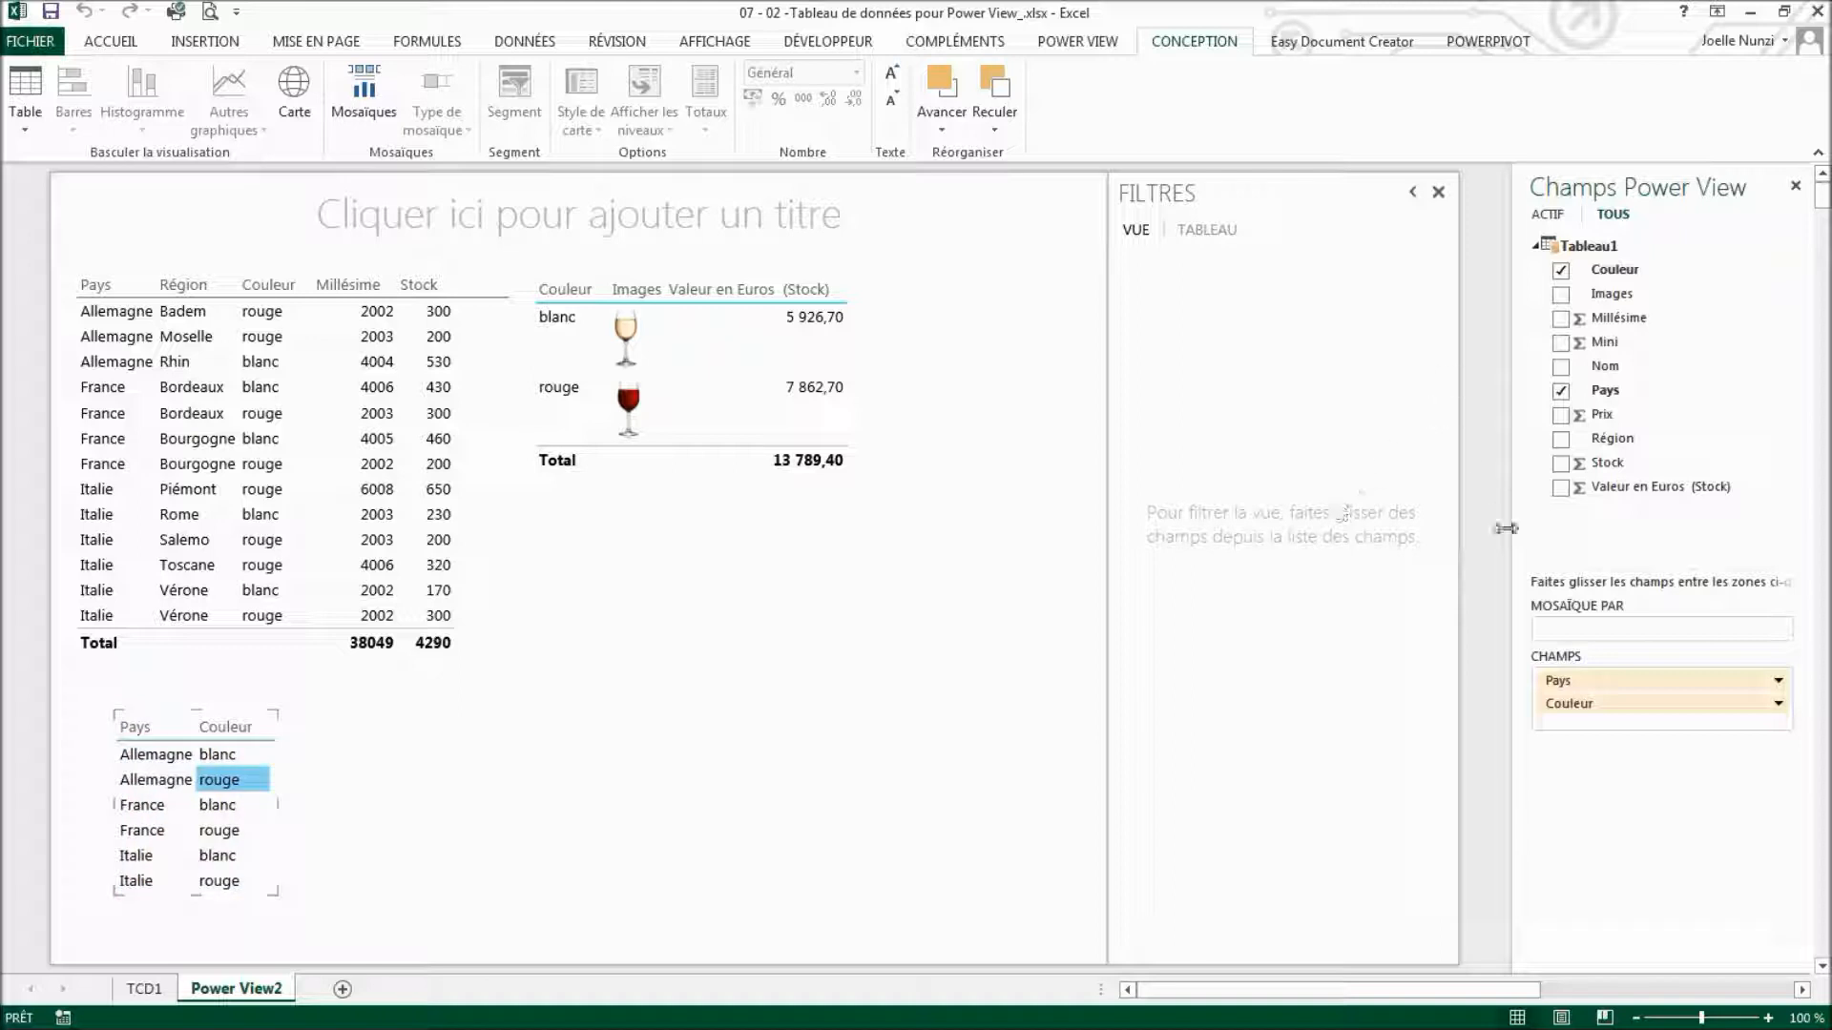
click(1561, 488)
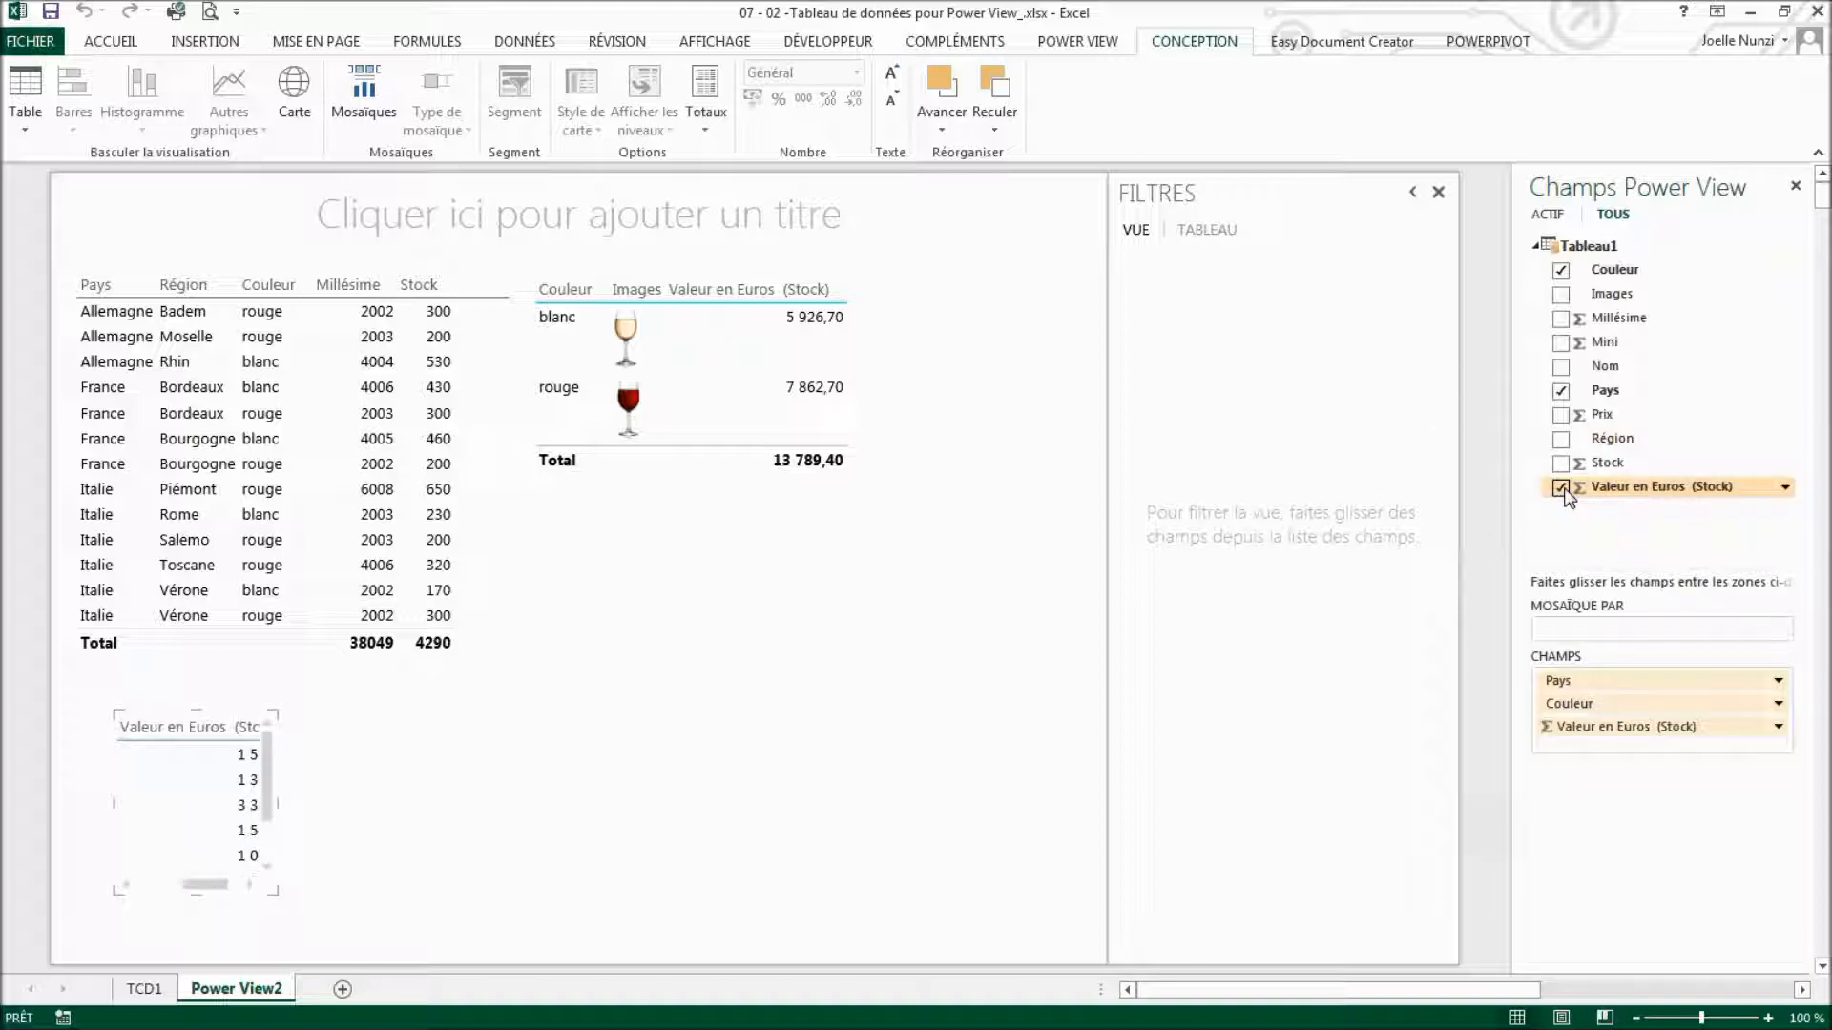
drag(277, 802, 602, 823)
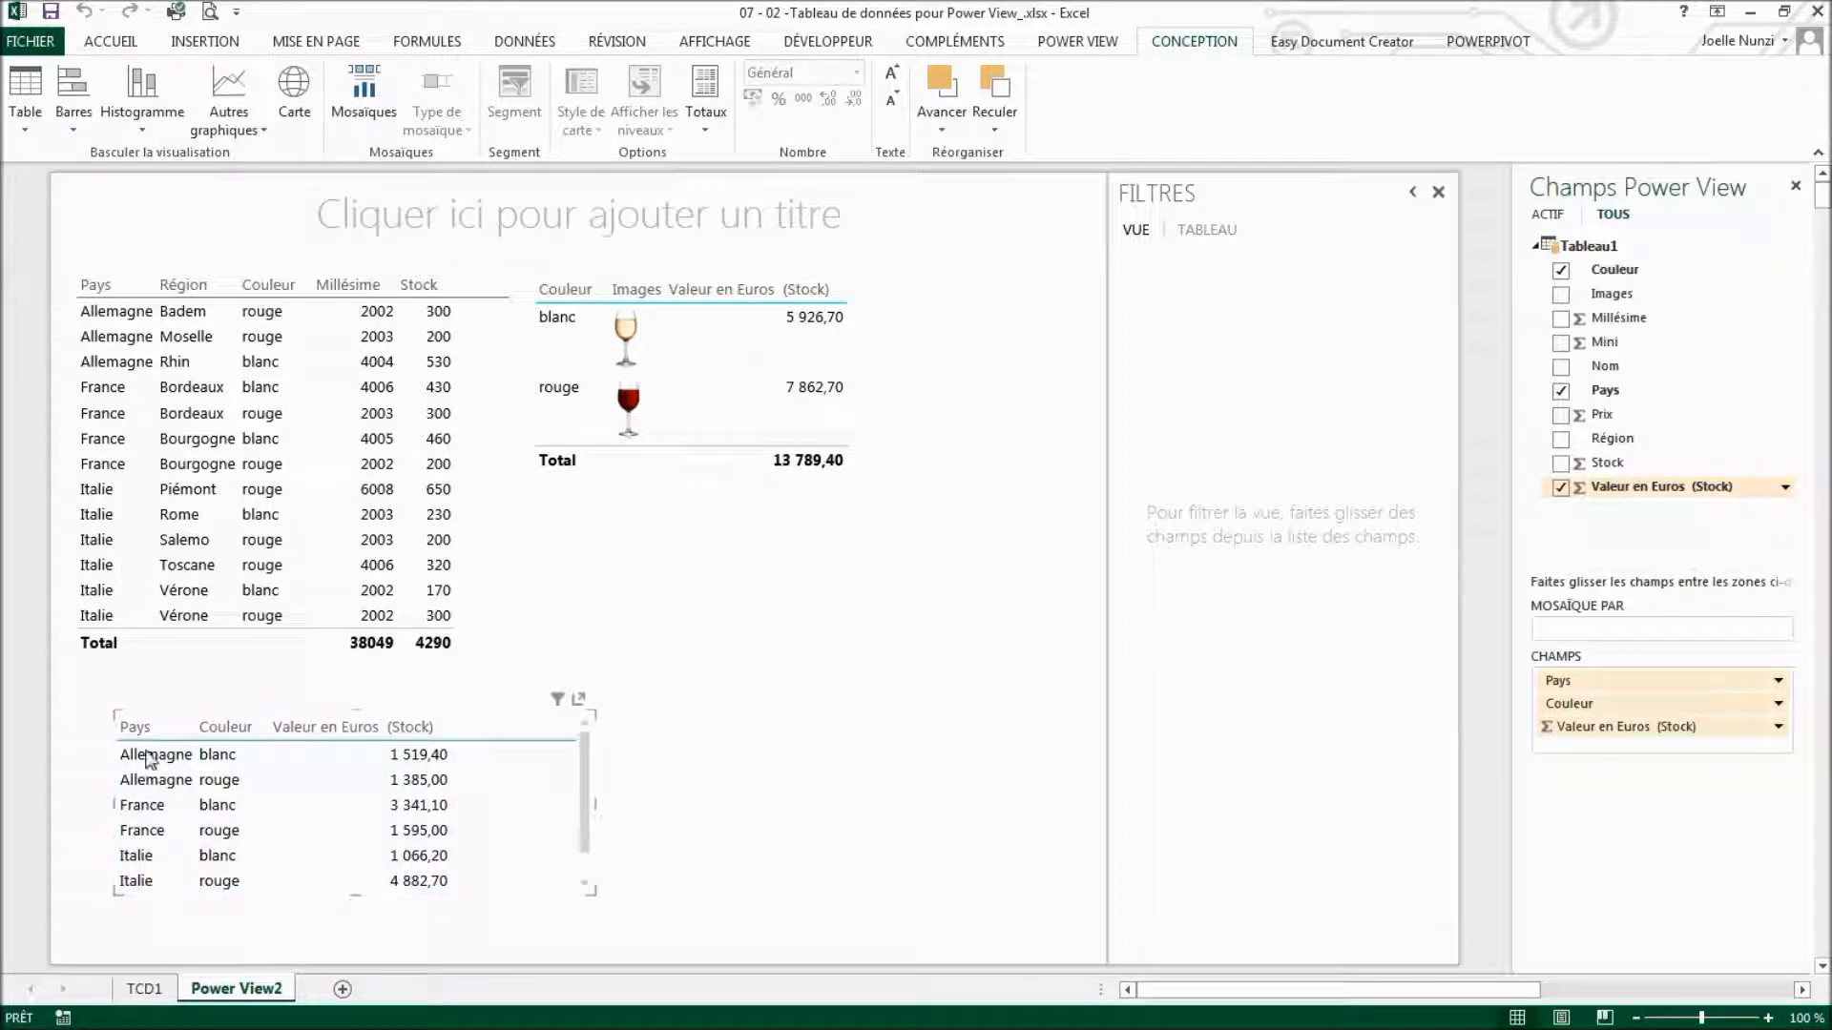
Convert the new Pays and Couleur table into a line chart and extend its height to the bottom of the report.
click(231, 114)
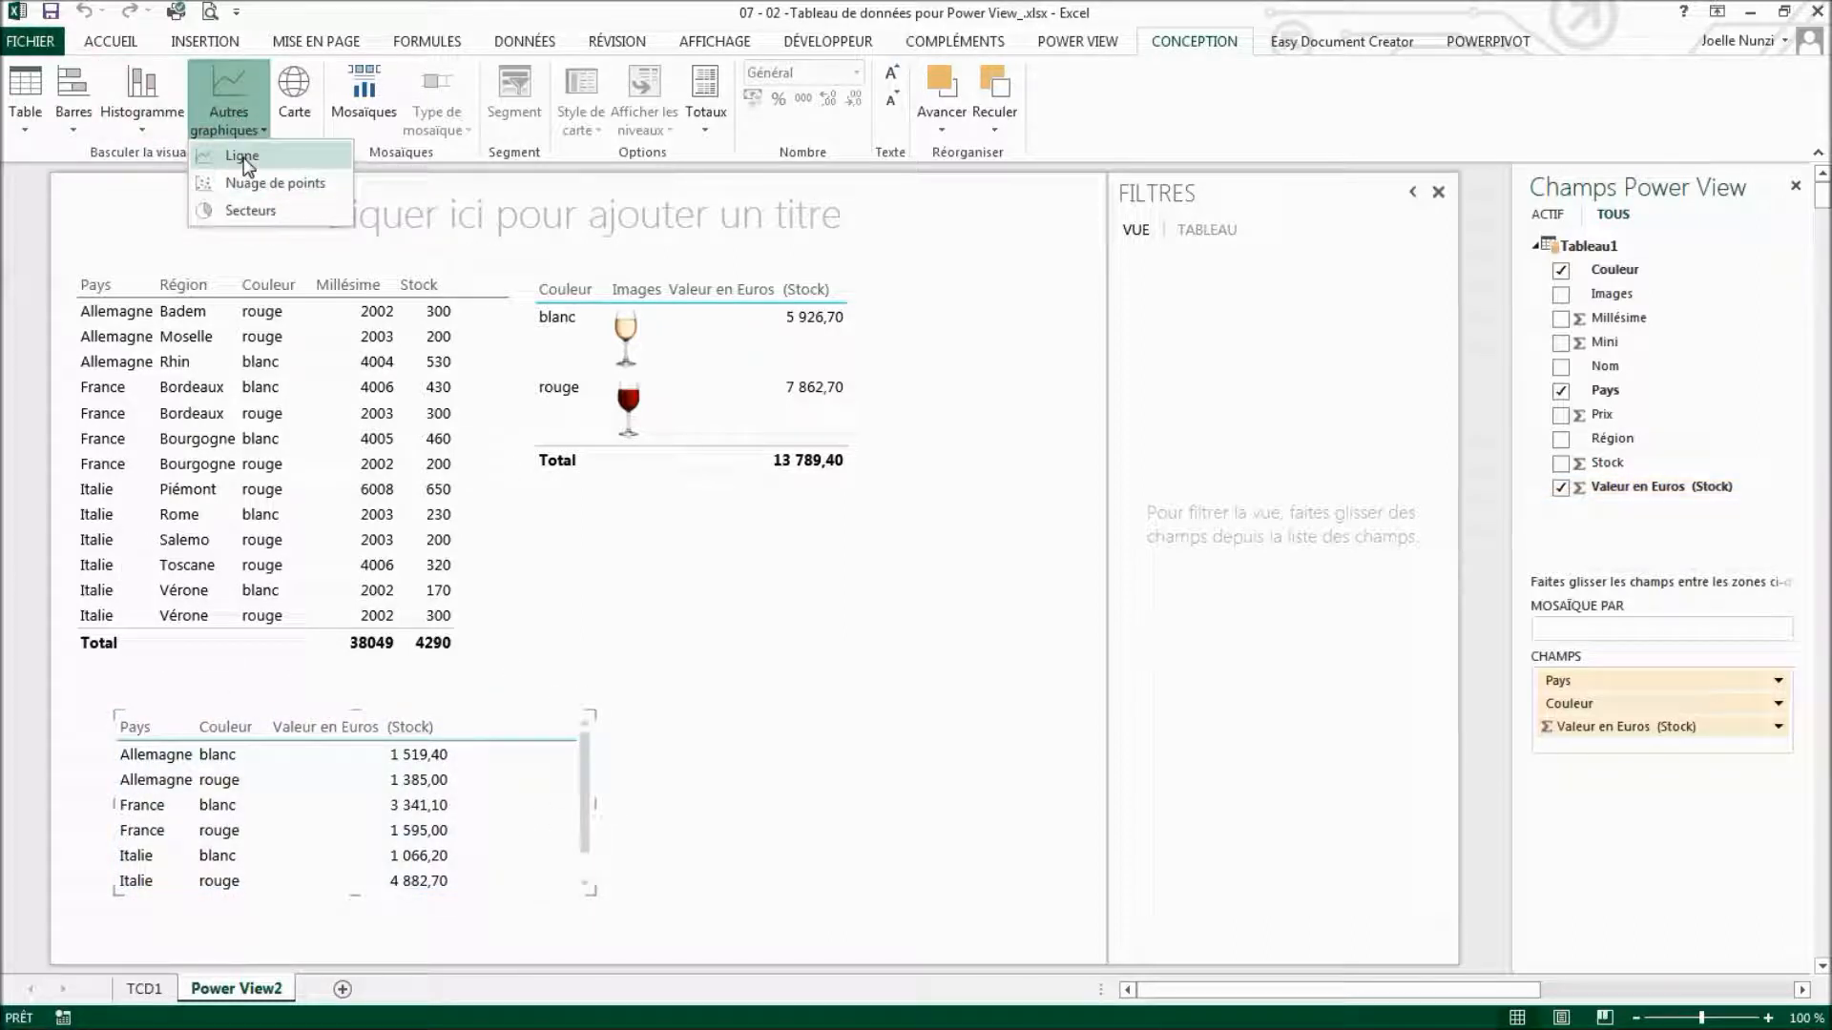
click(239, 156)
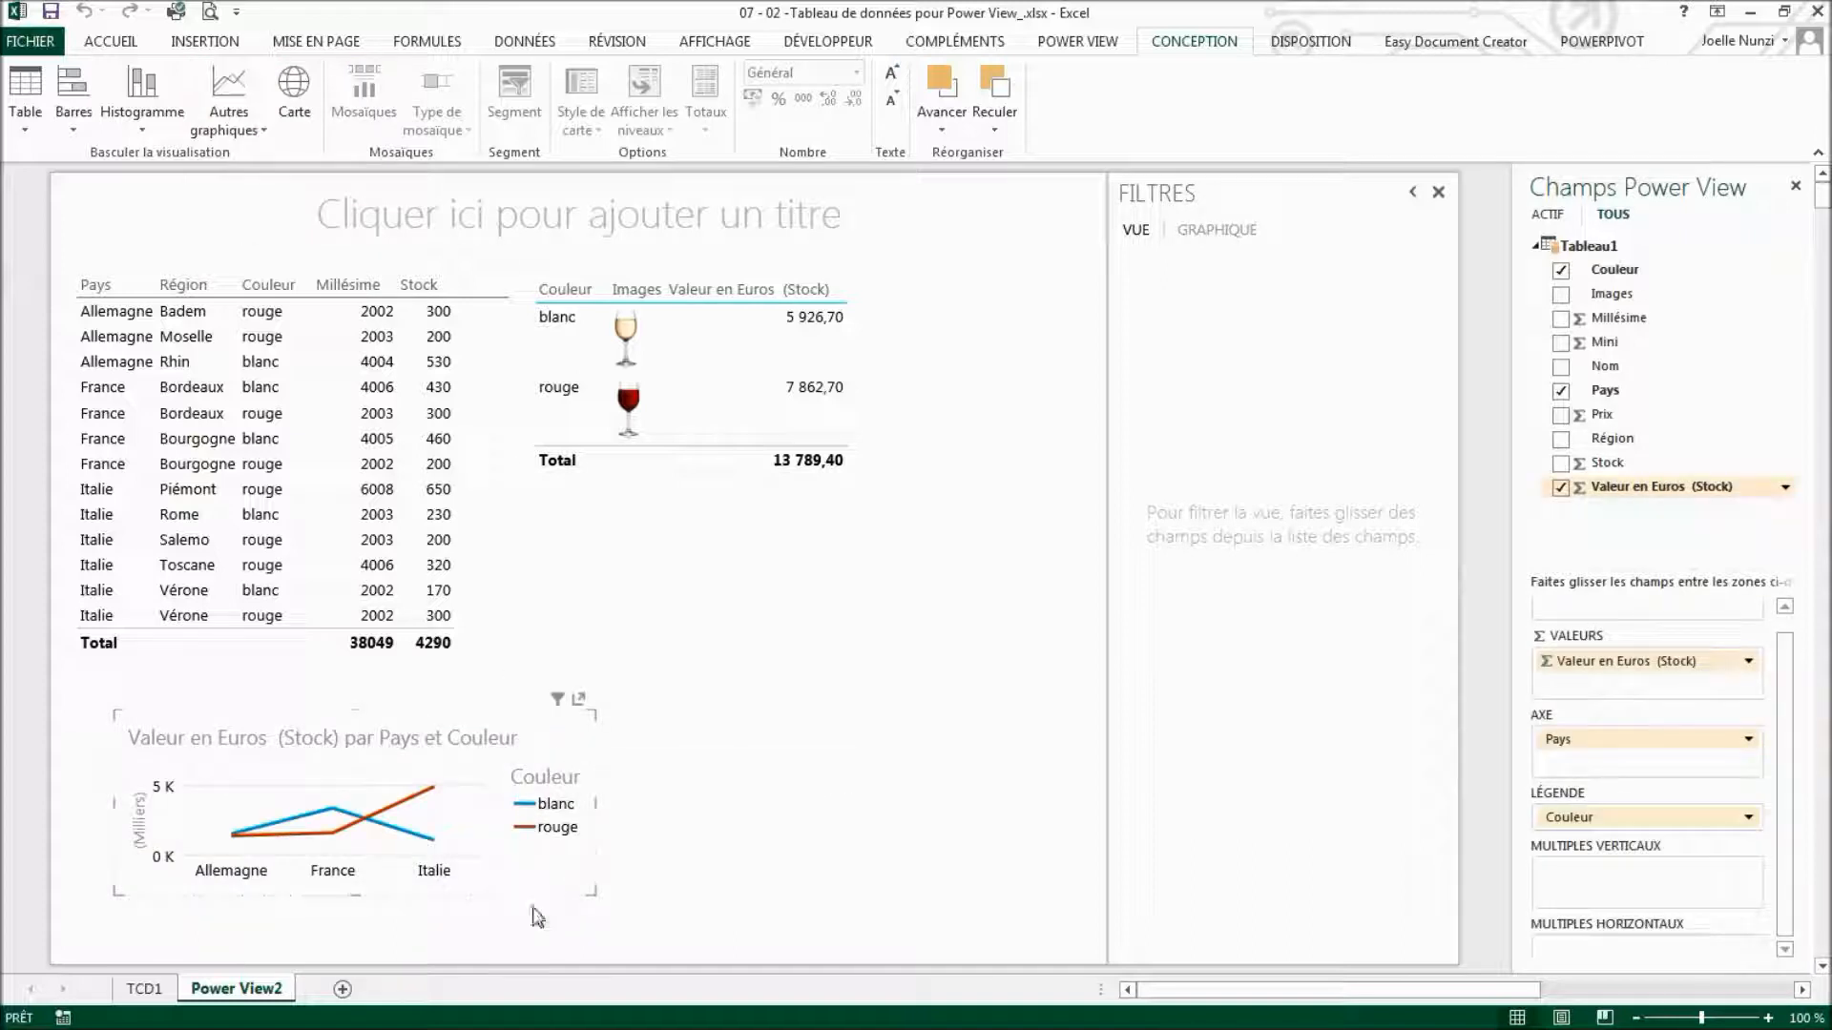
drag(351, 896, 358, 952)
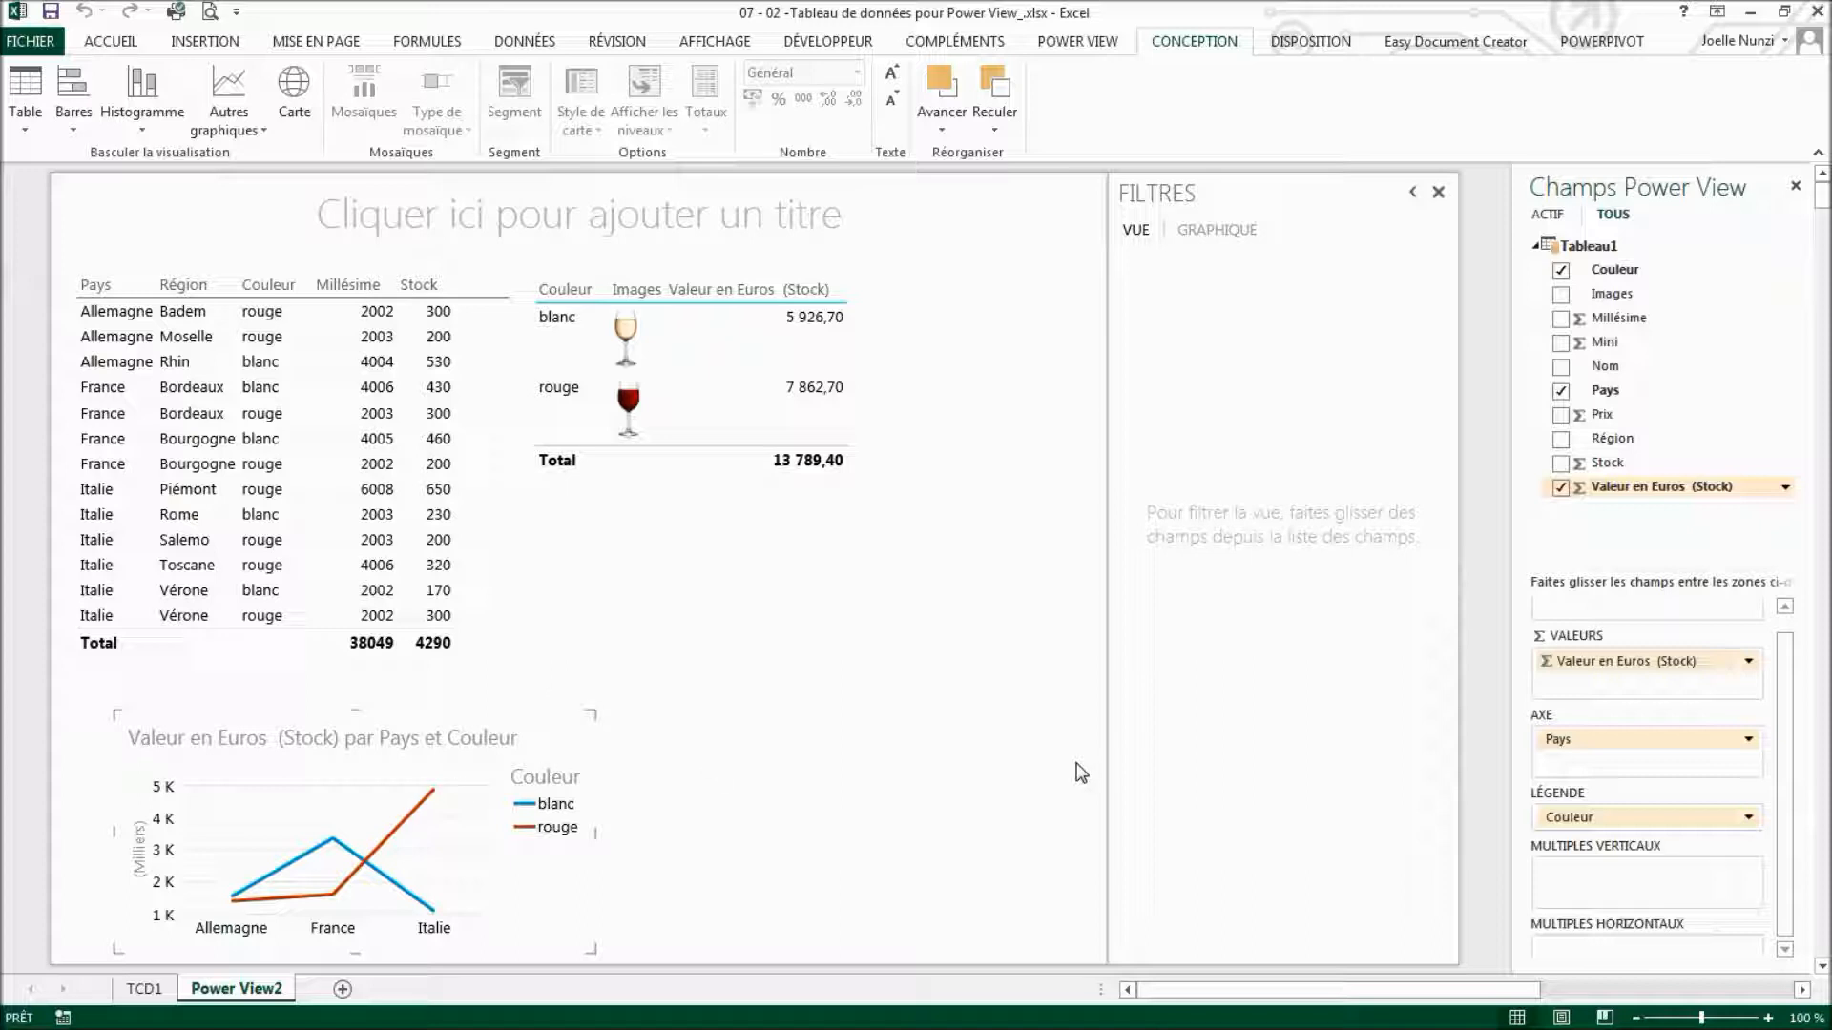
Create another table with Pays, Couleur and Valeur en Euros (Stock), and move it beneath the table with the wine images.
click(875, 660)
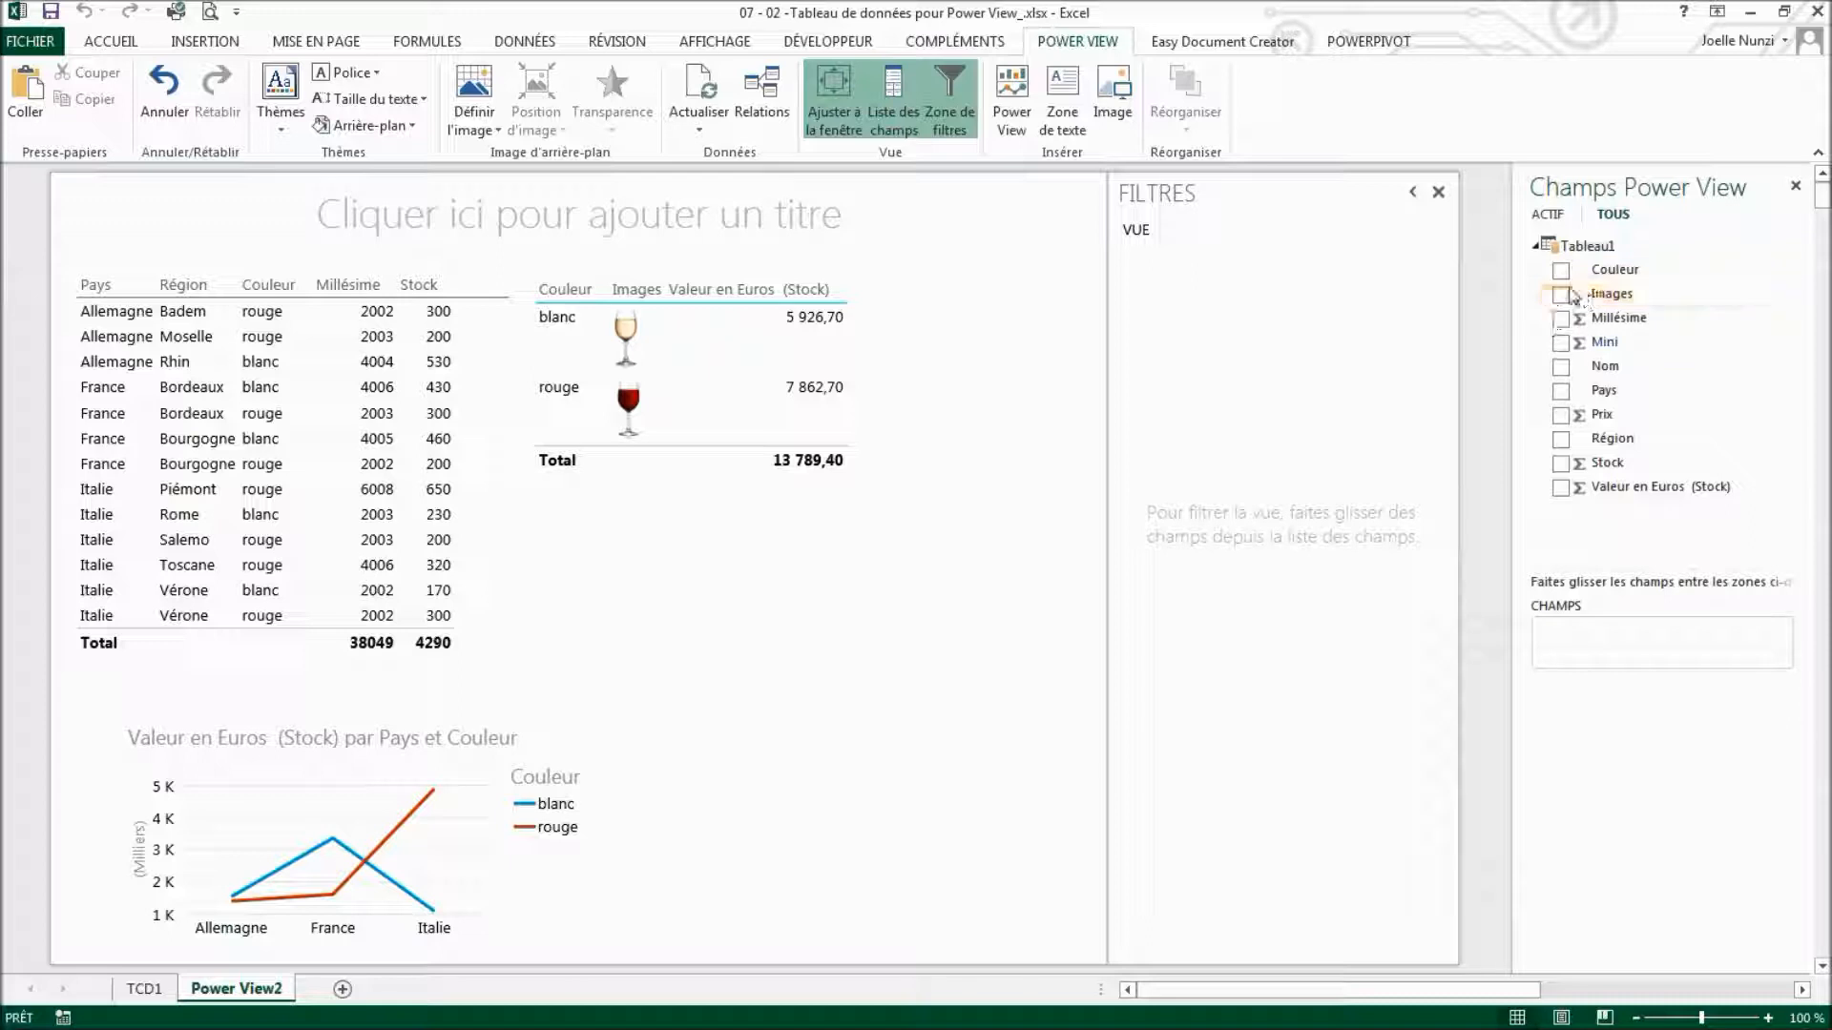
click(1562, 392)
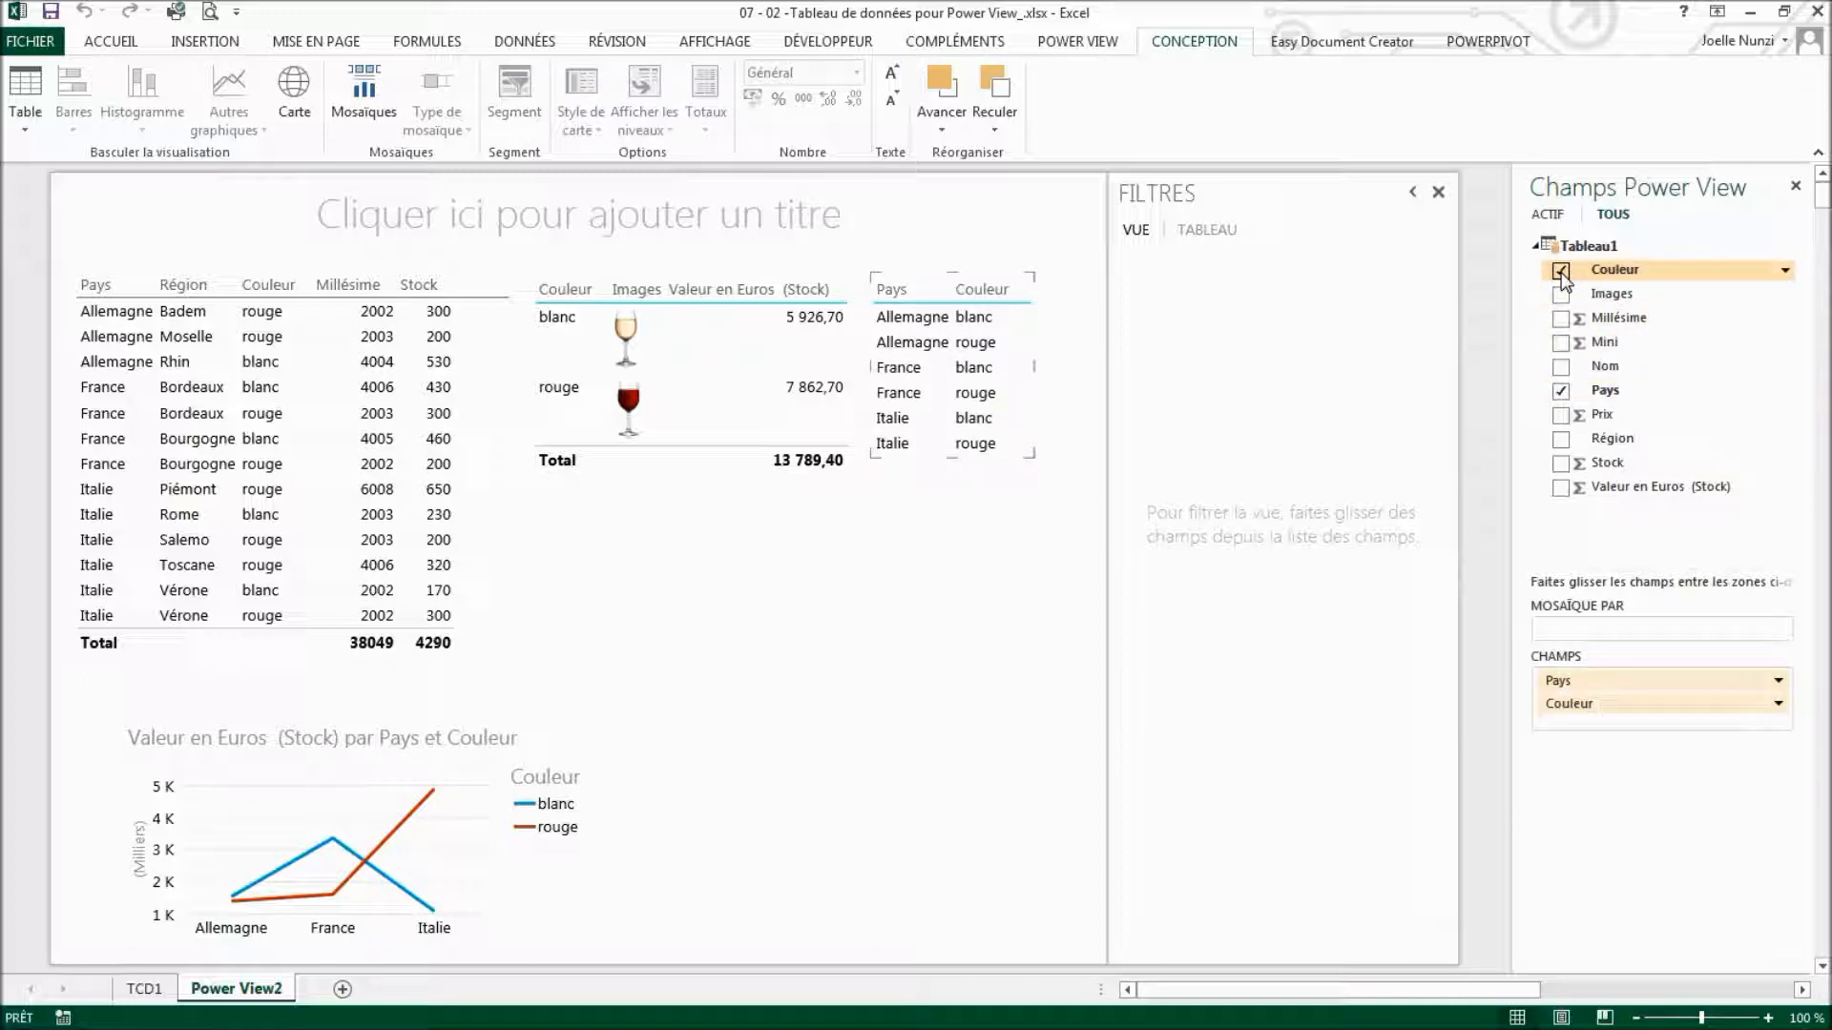
click(1560, 487)
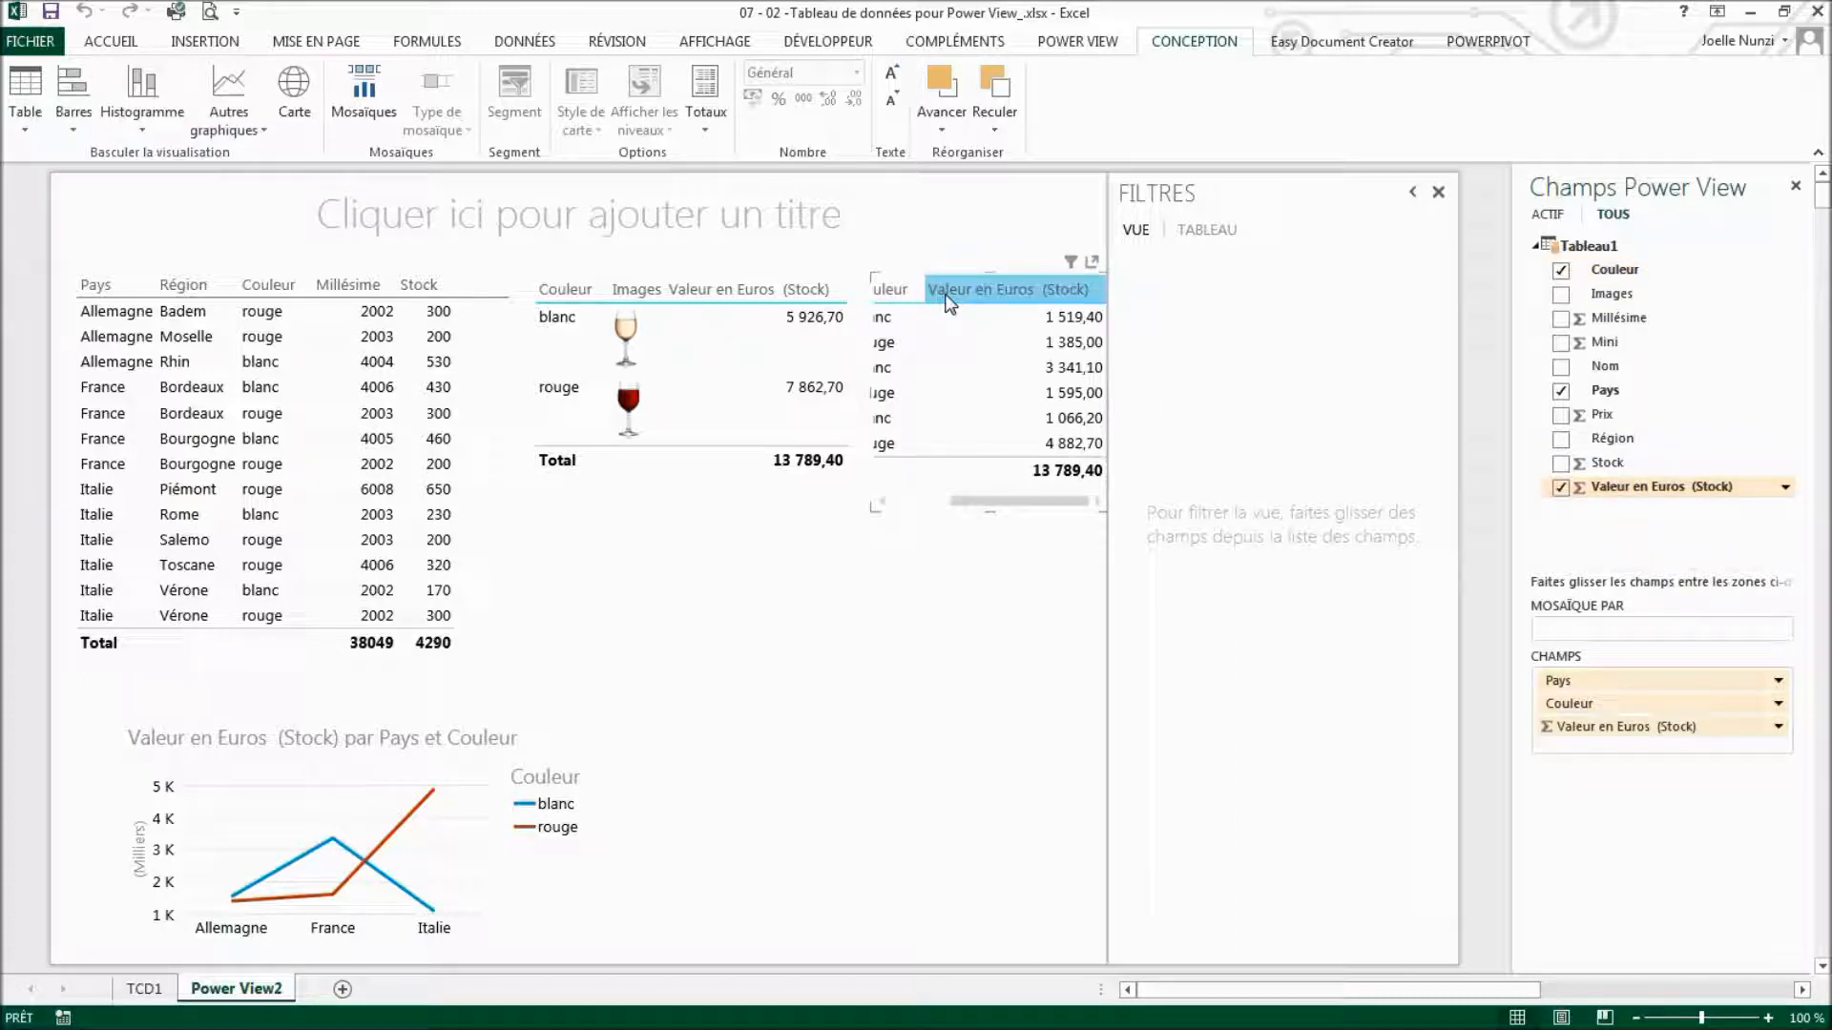
click(963, 318)
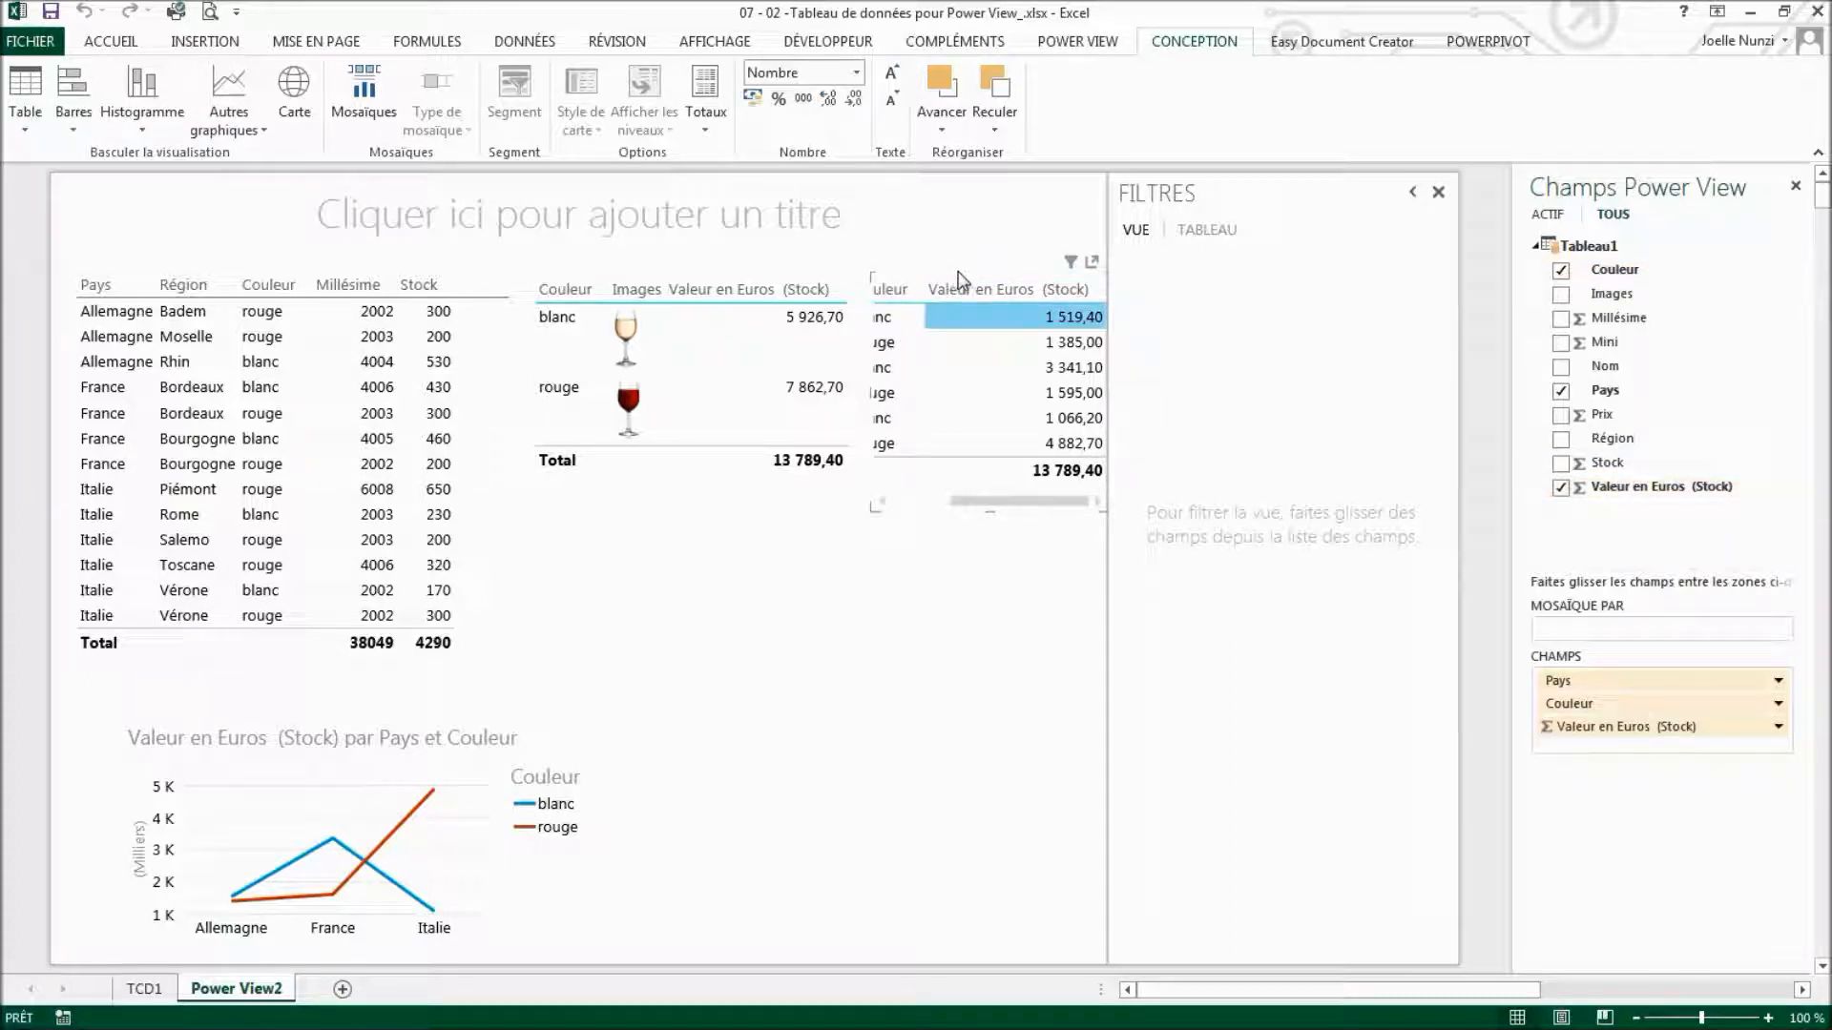
drag(962, 291, 747, 653)
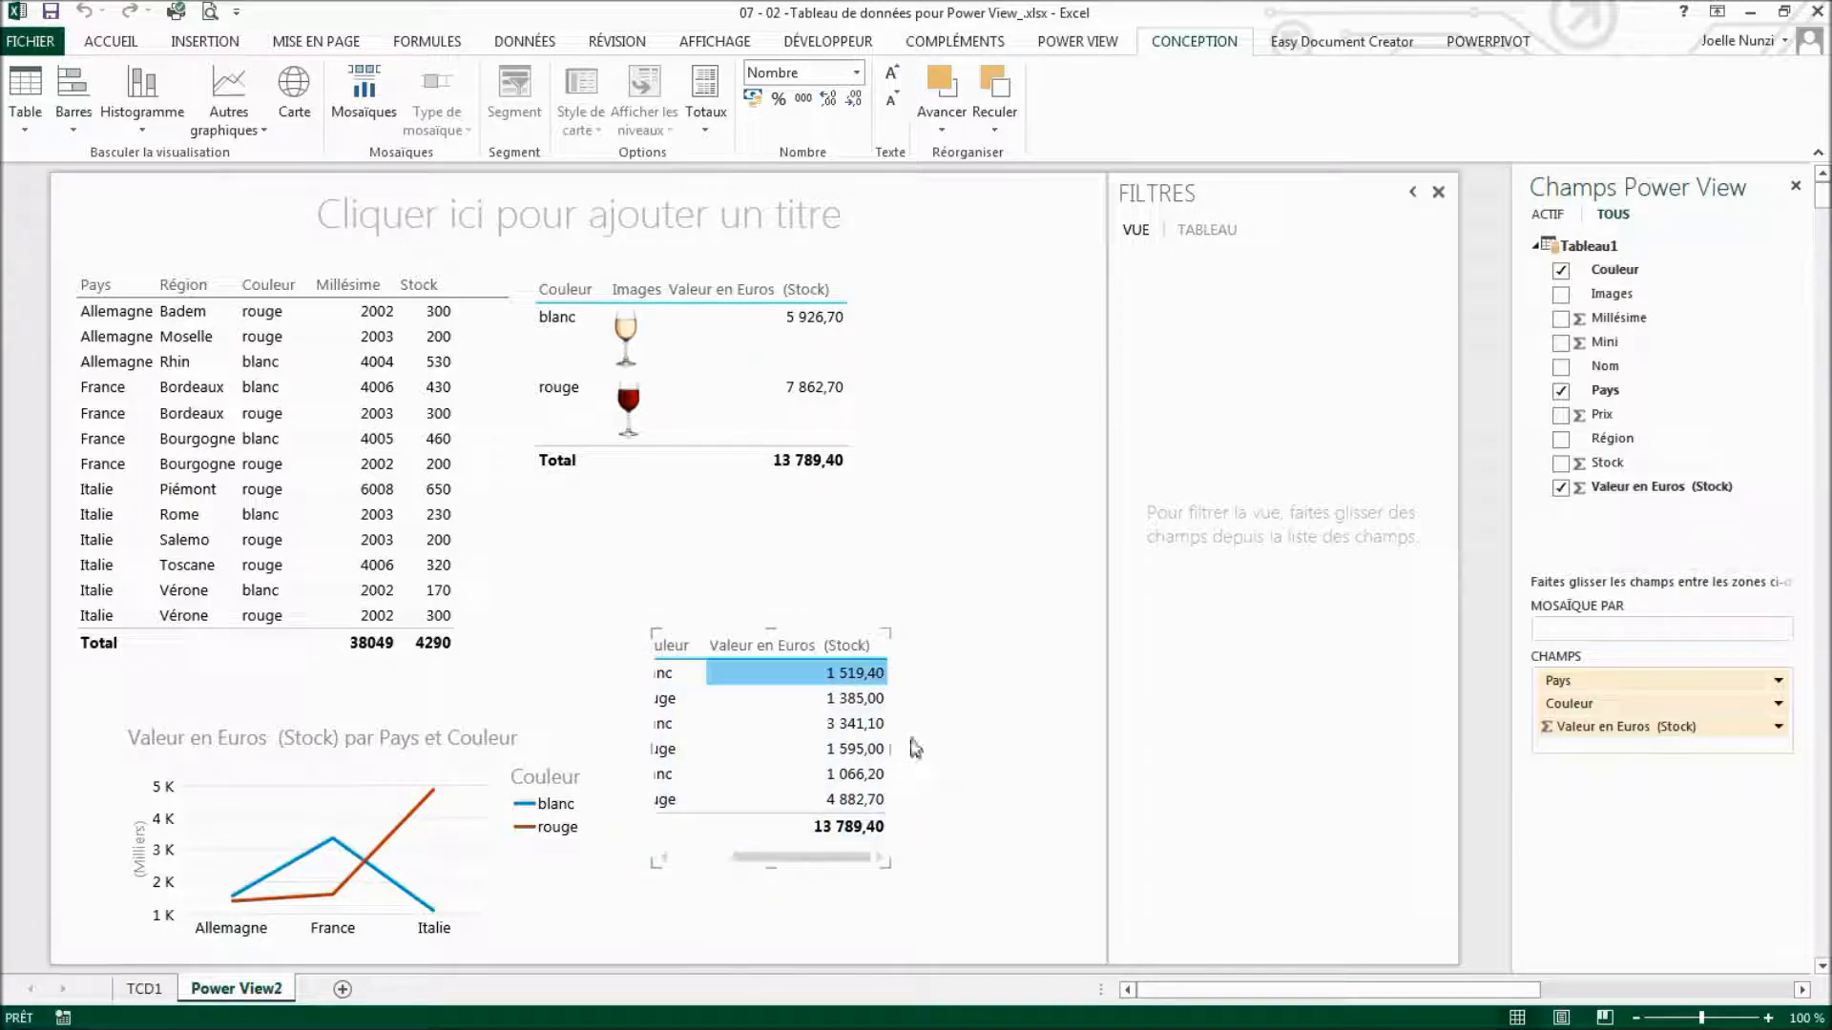
Widen the new Pays and Couleur table, split it into tiles by Pays, show the France tile and widen the tile container.
drag(892, 749, 1040, 758)
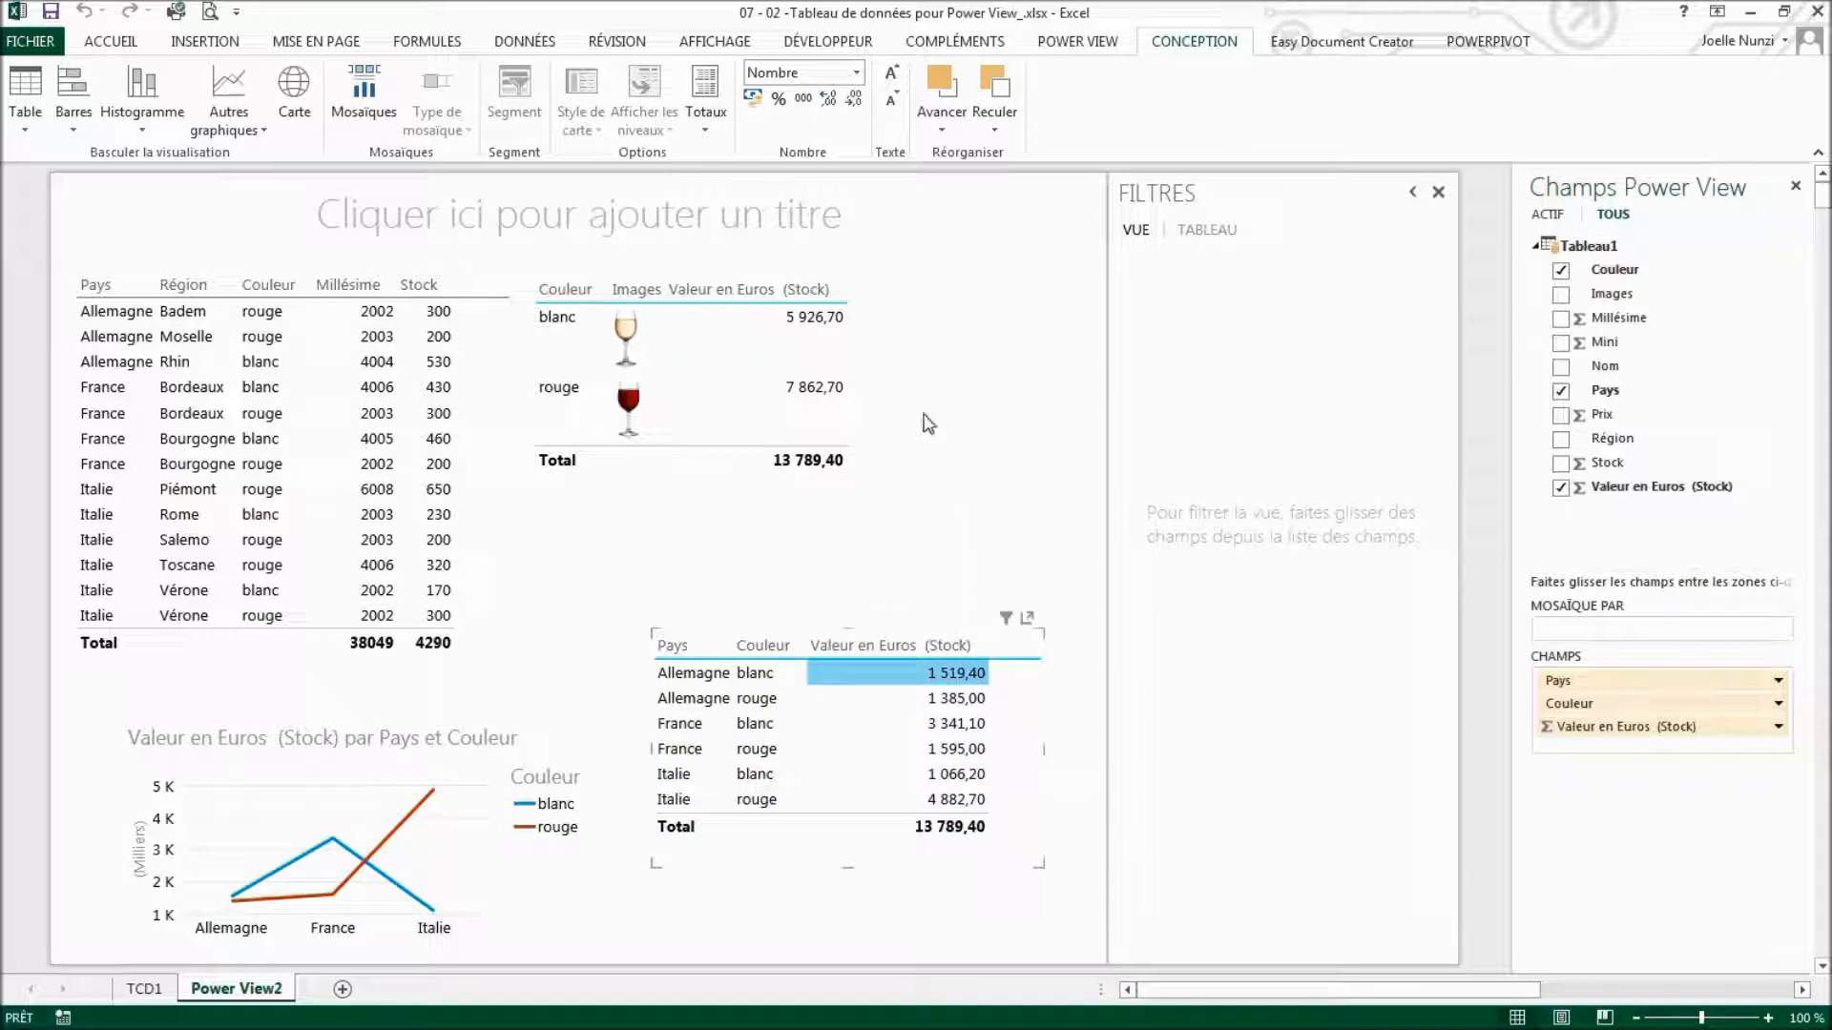
click(369, 96)
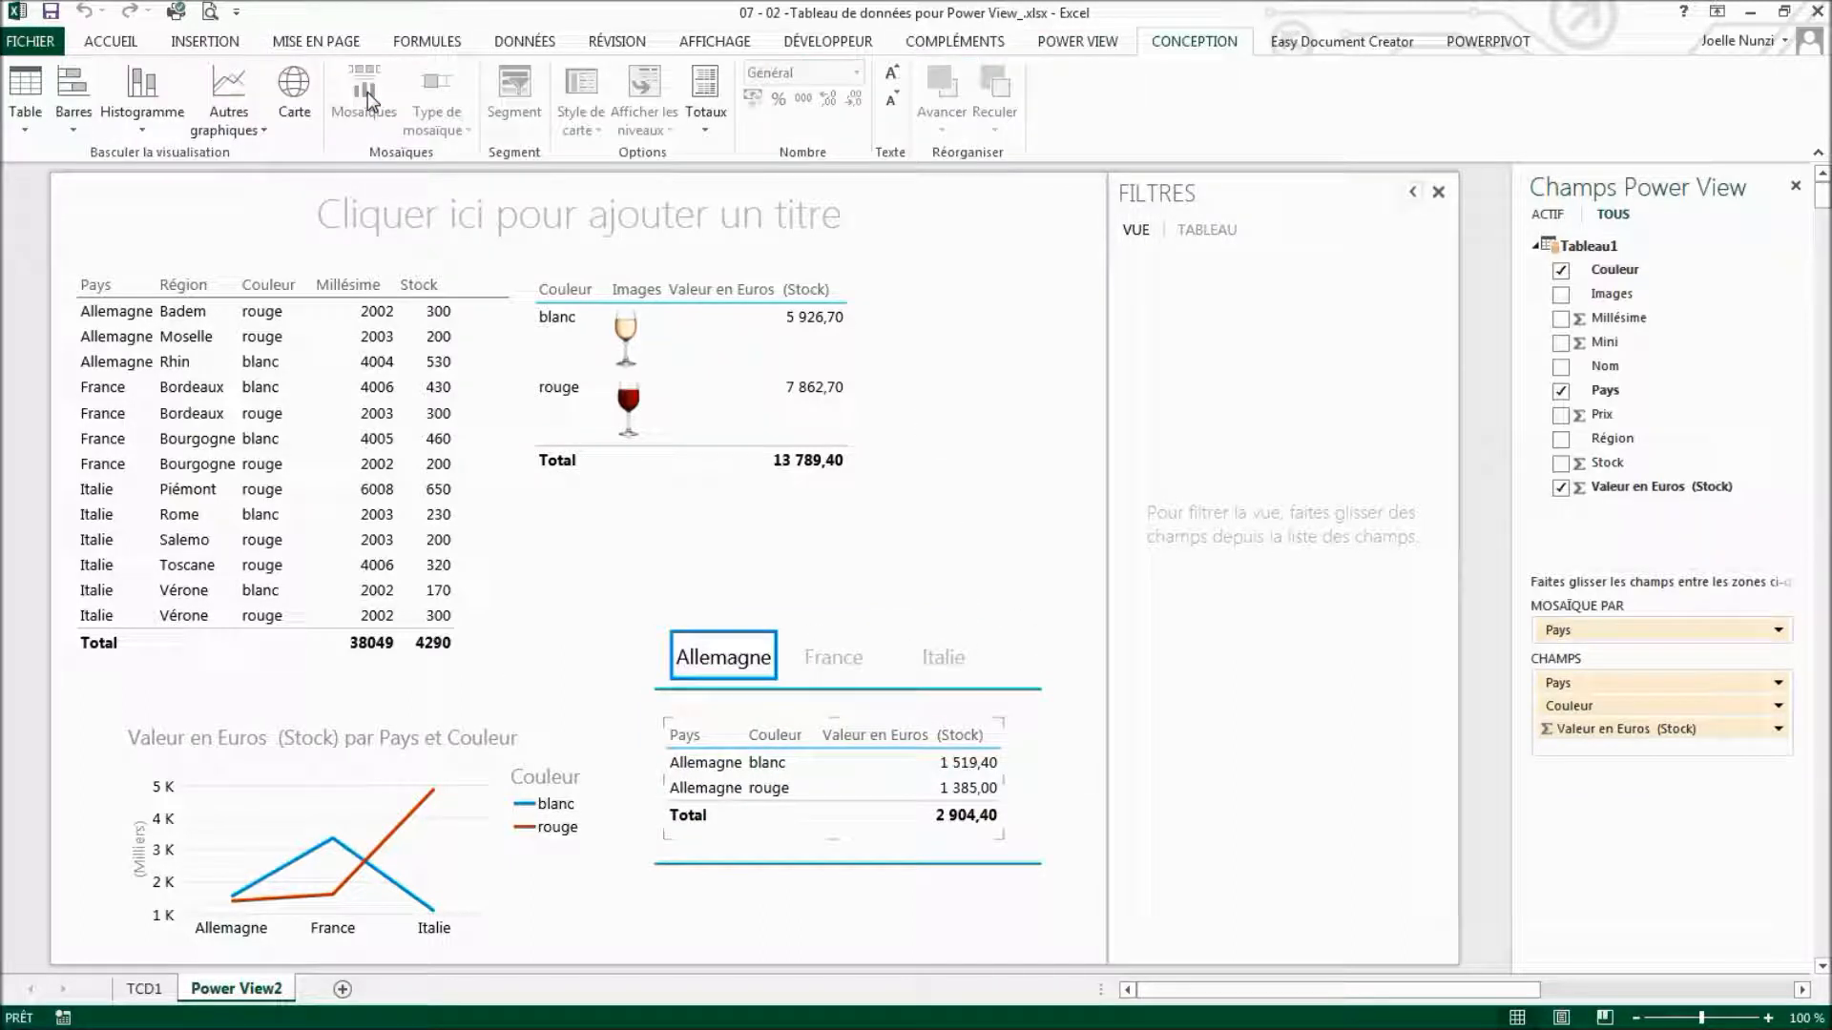
click(845, 657)
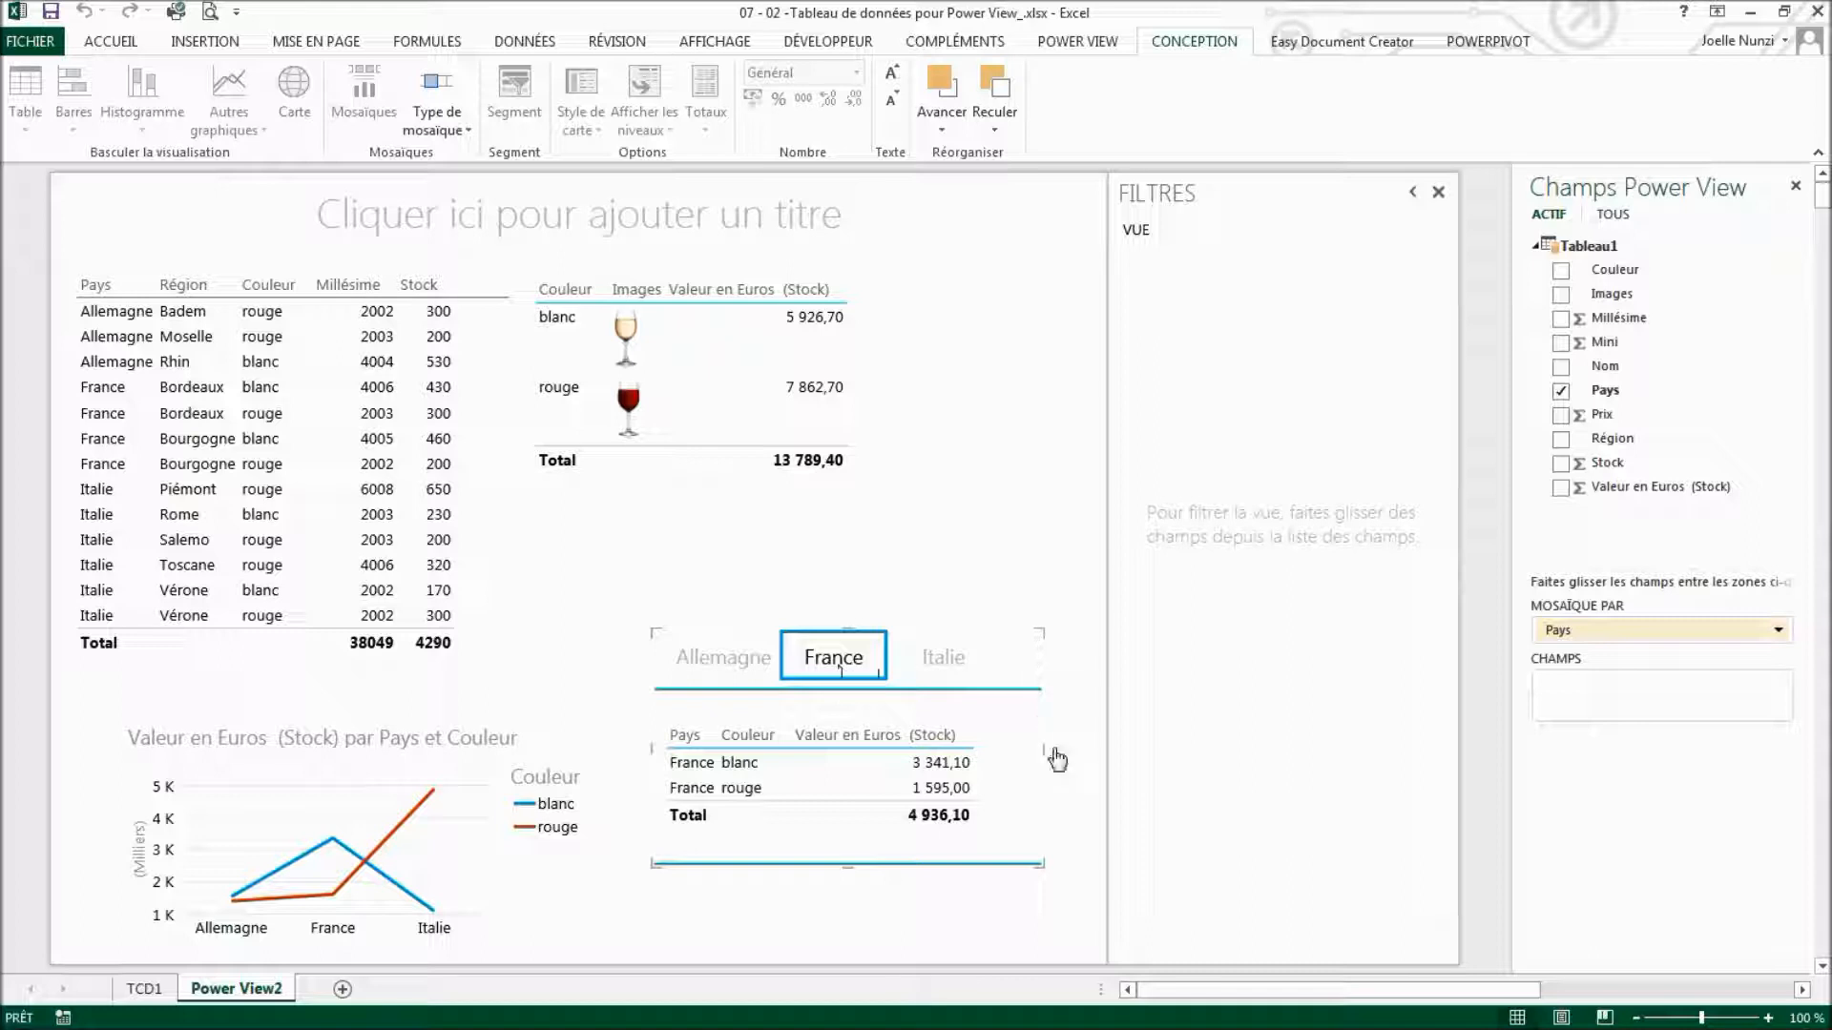
drag(1044, 750, 1069, 750)
Highlight the rouge line in the line chart to cross-filter the report, and clear the highlight.
click(385, 838)
click(386, 838)
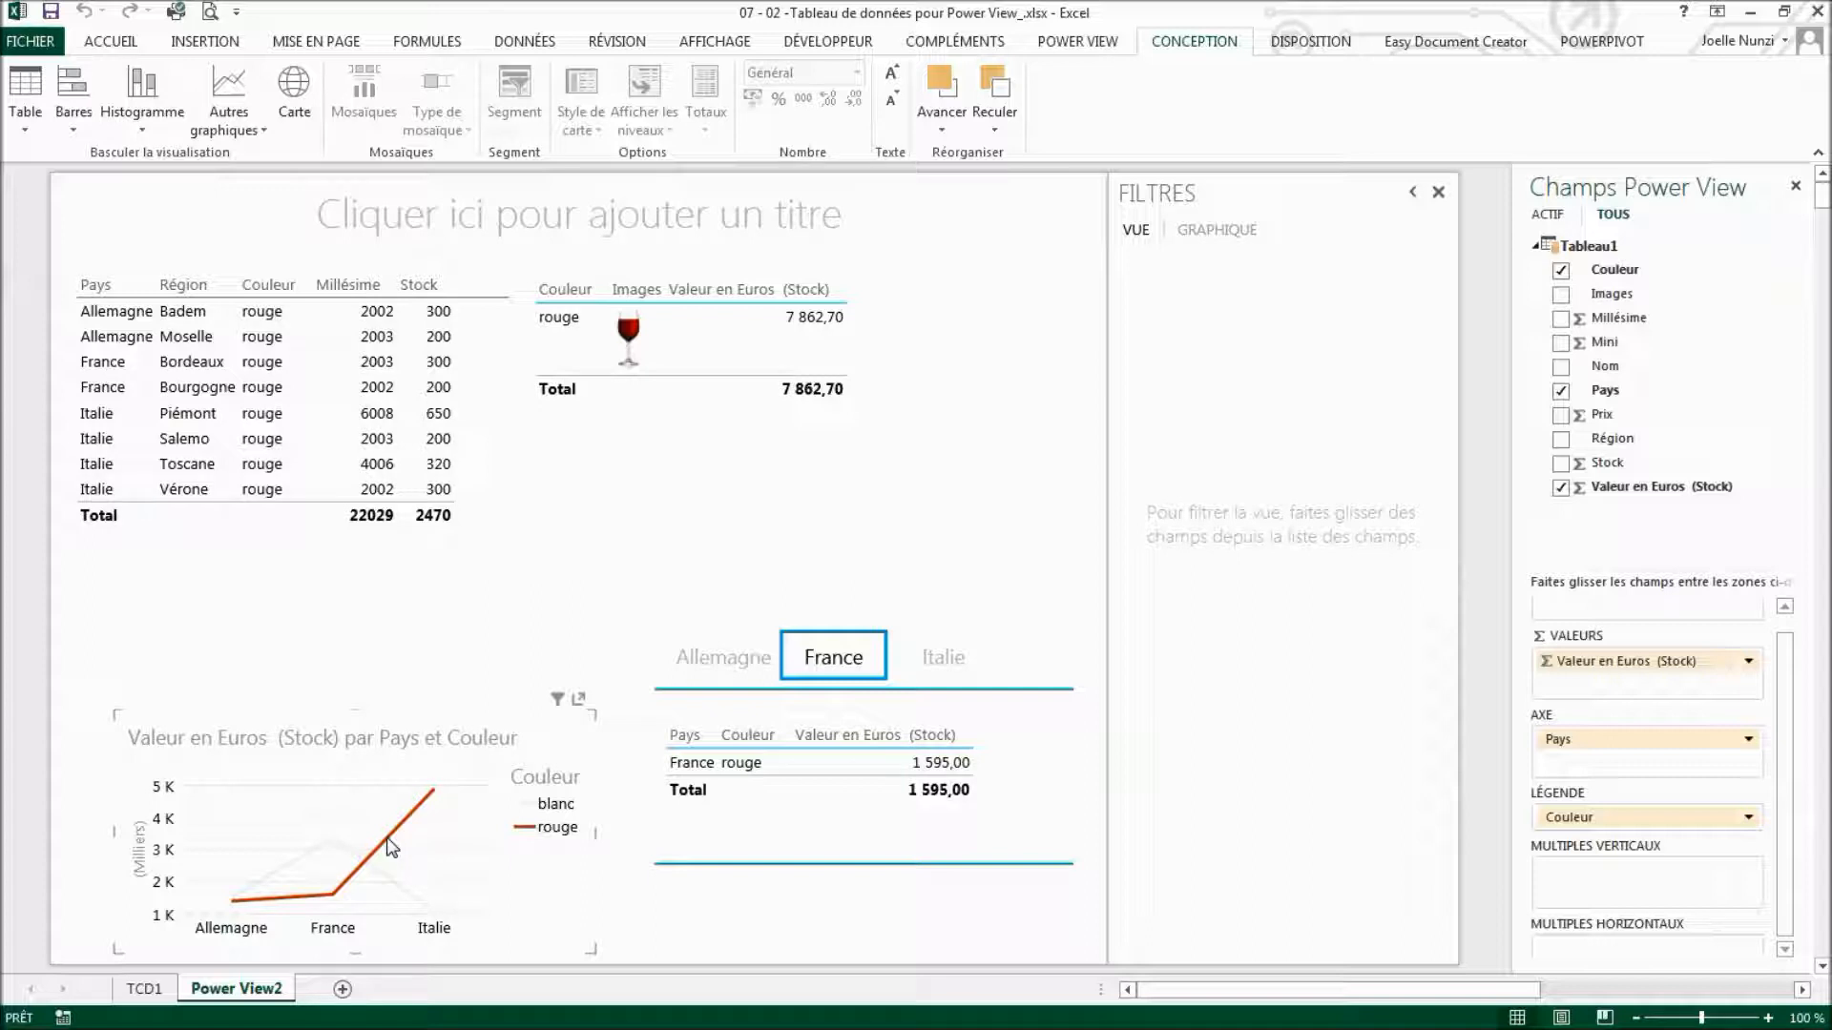
click(386, 879)
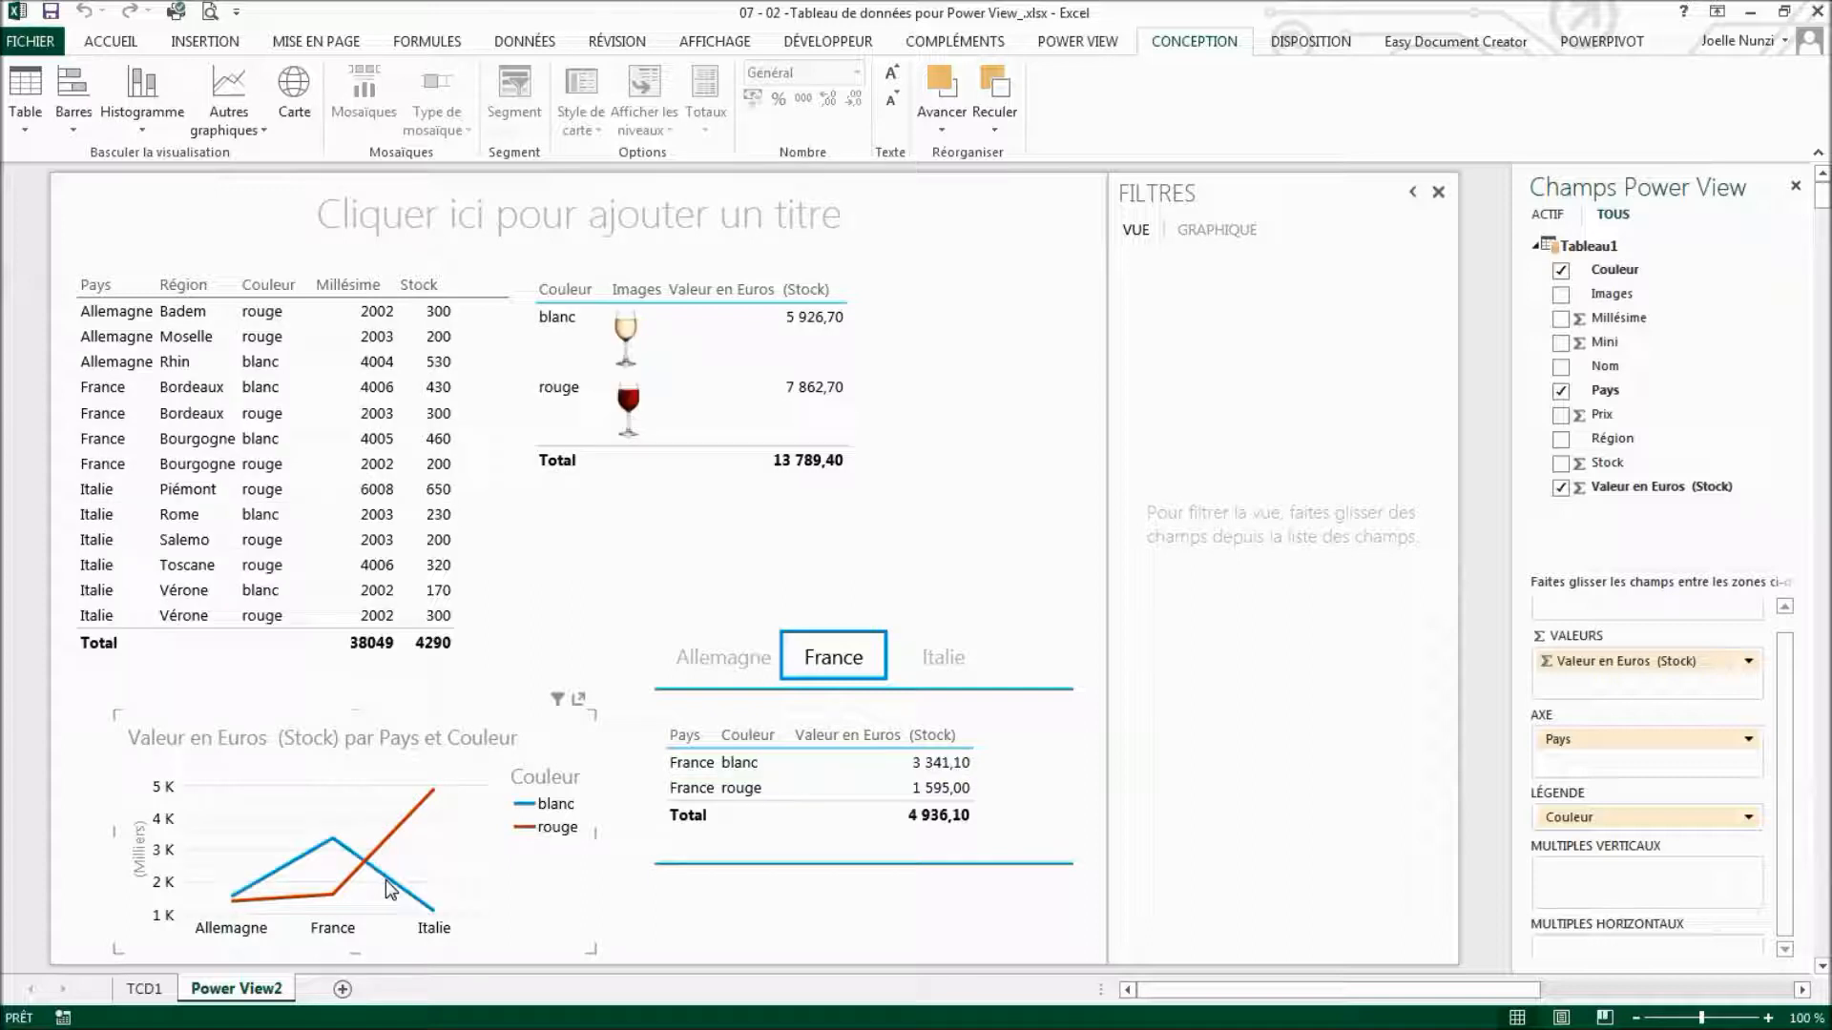
Shift the line chart and the country tile container for a better layout, and hide the filters area.
drag(291, 727, 264, 699)
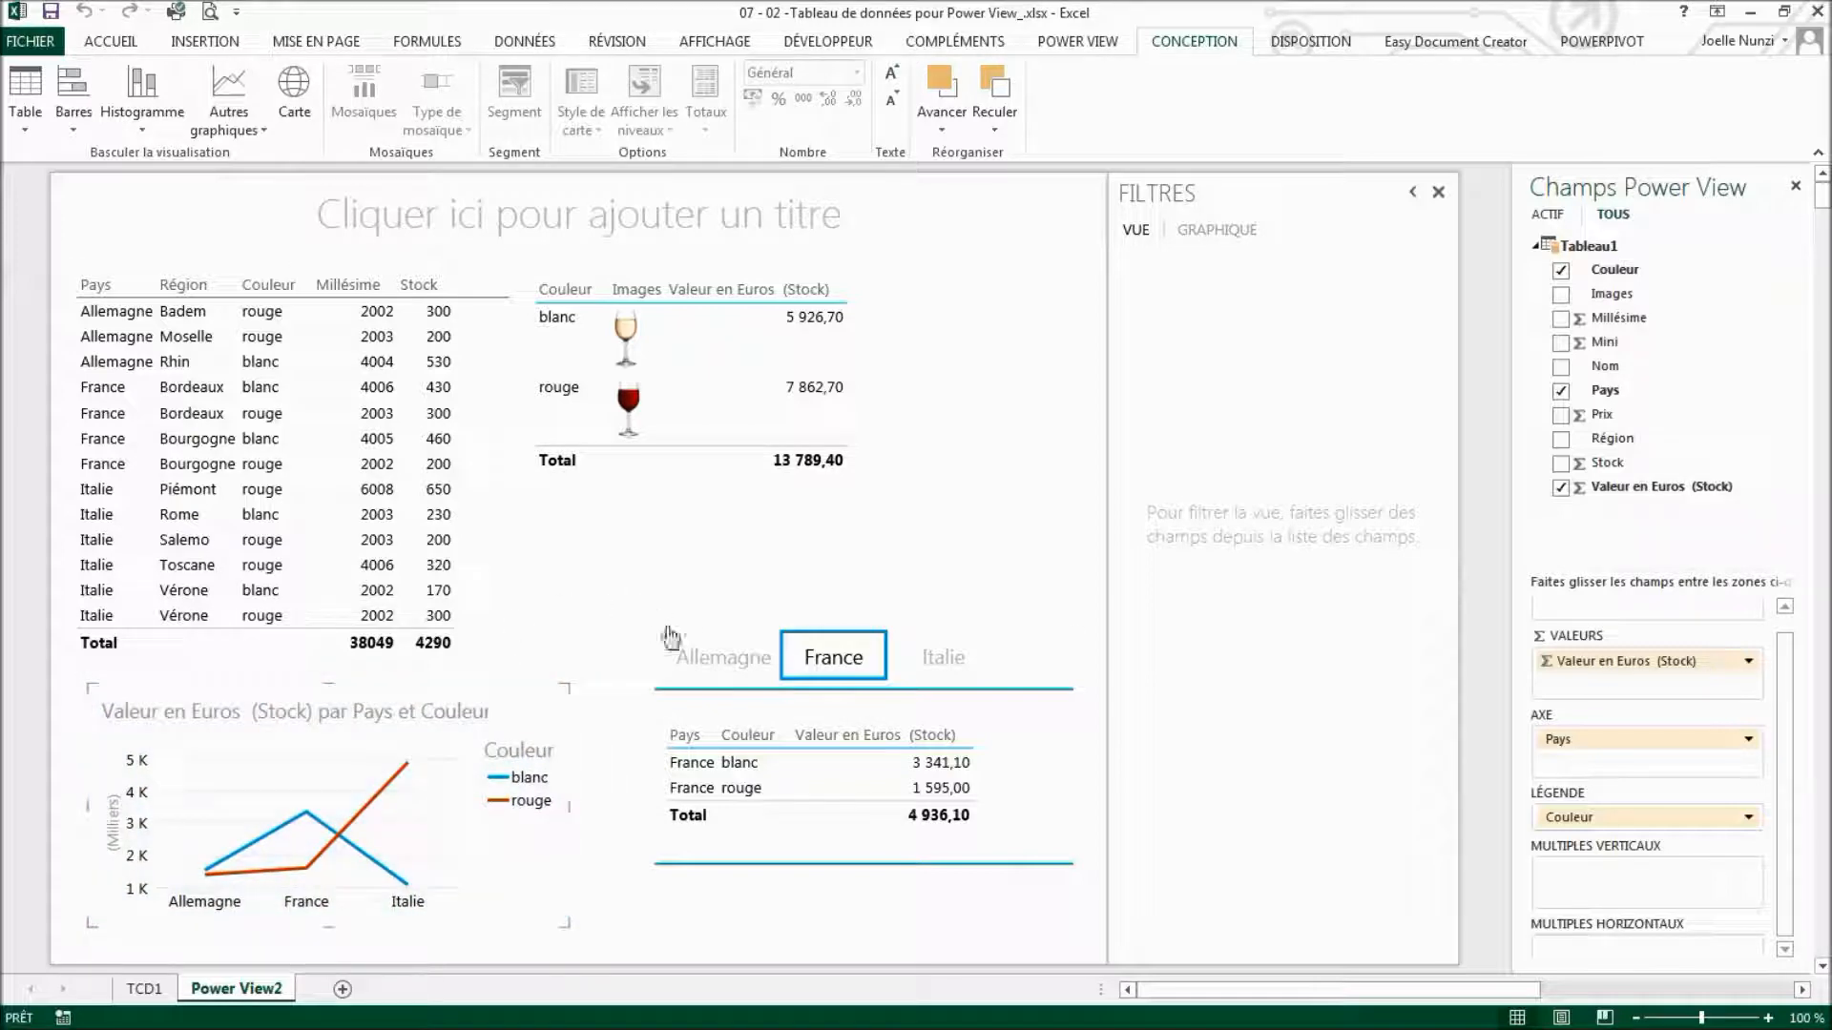
drag(668, 630, 634, 644)
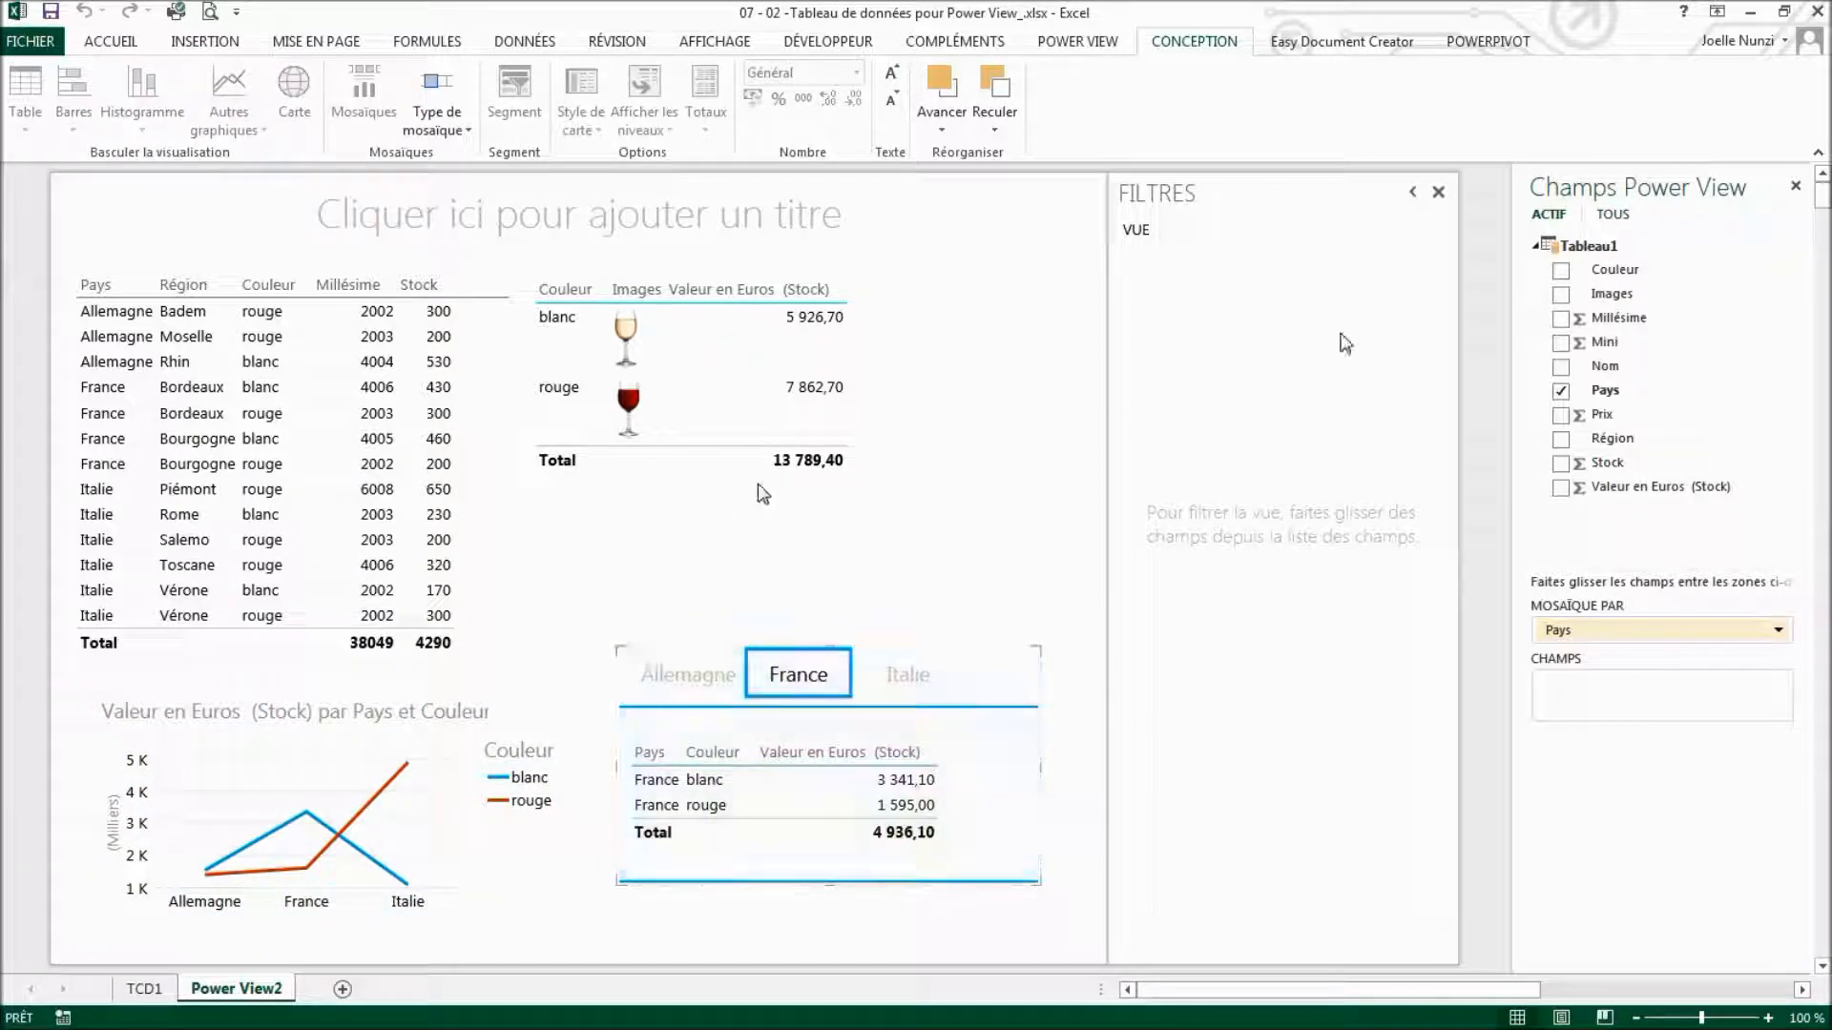
click(1438, 192)
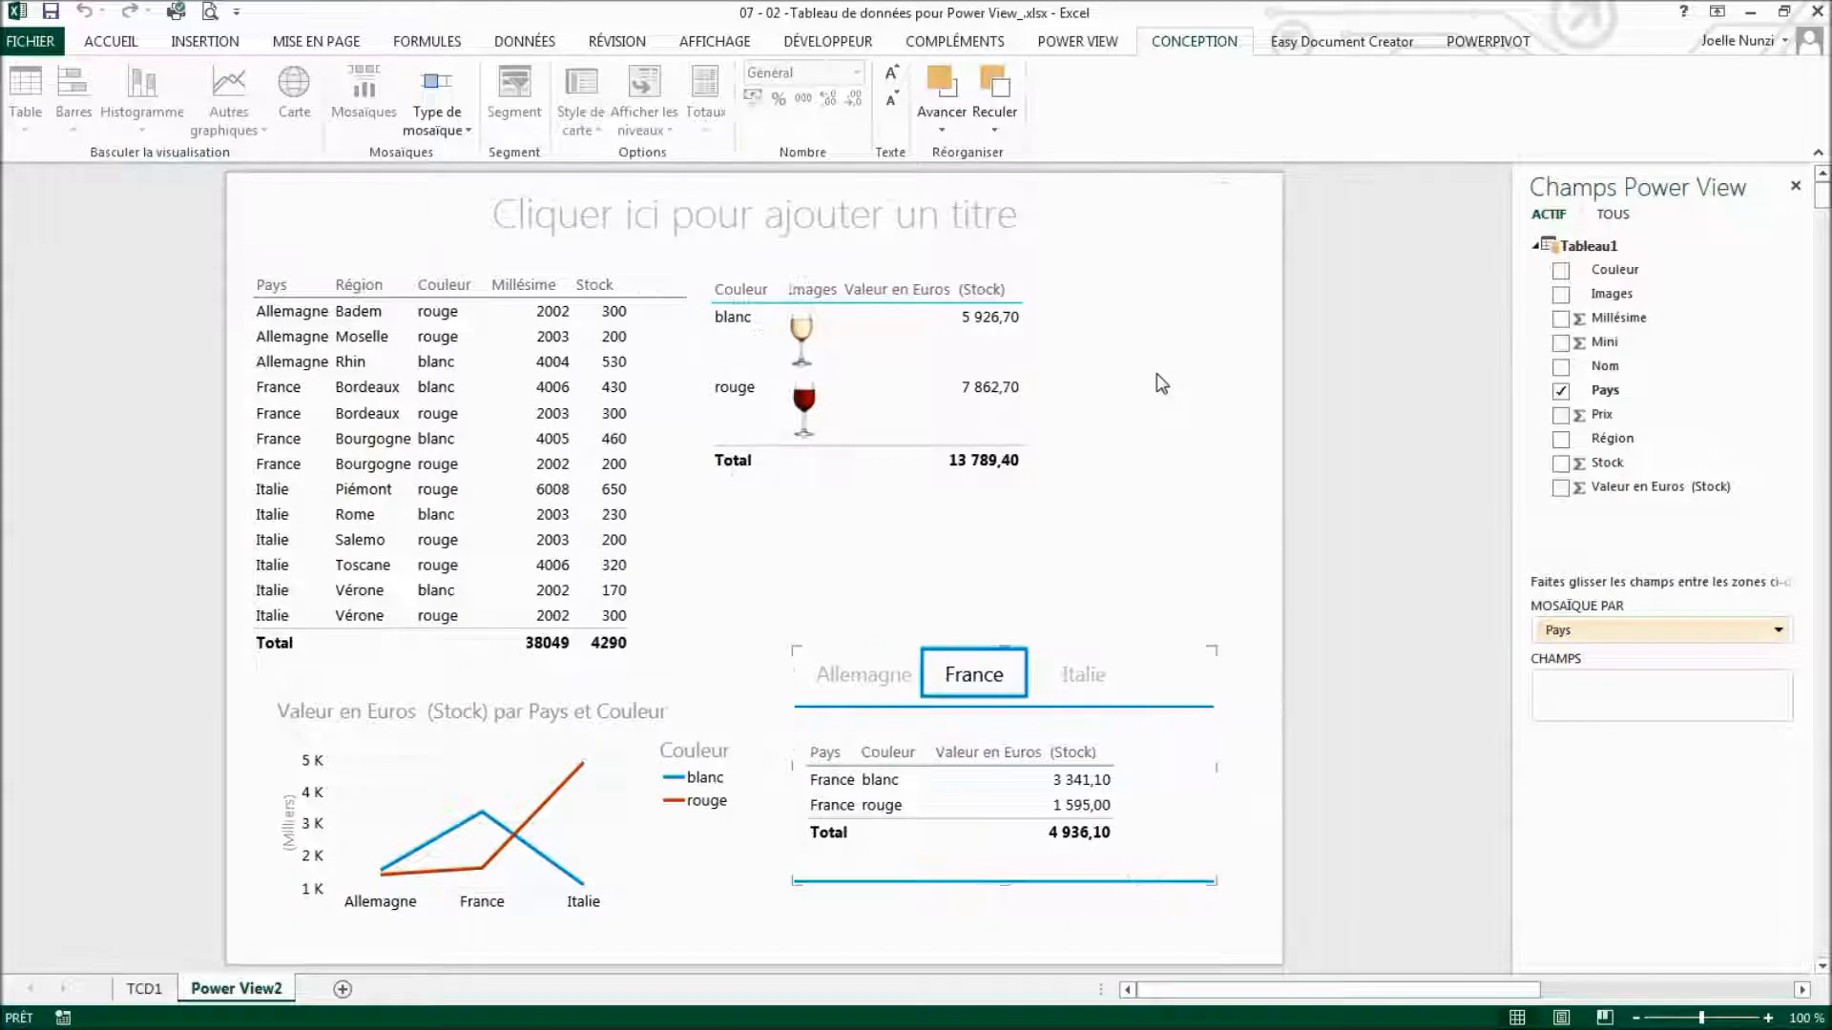
Enter the report title "vue des ventes de vins en Europe".
click(1153, 381)
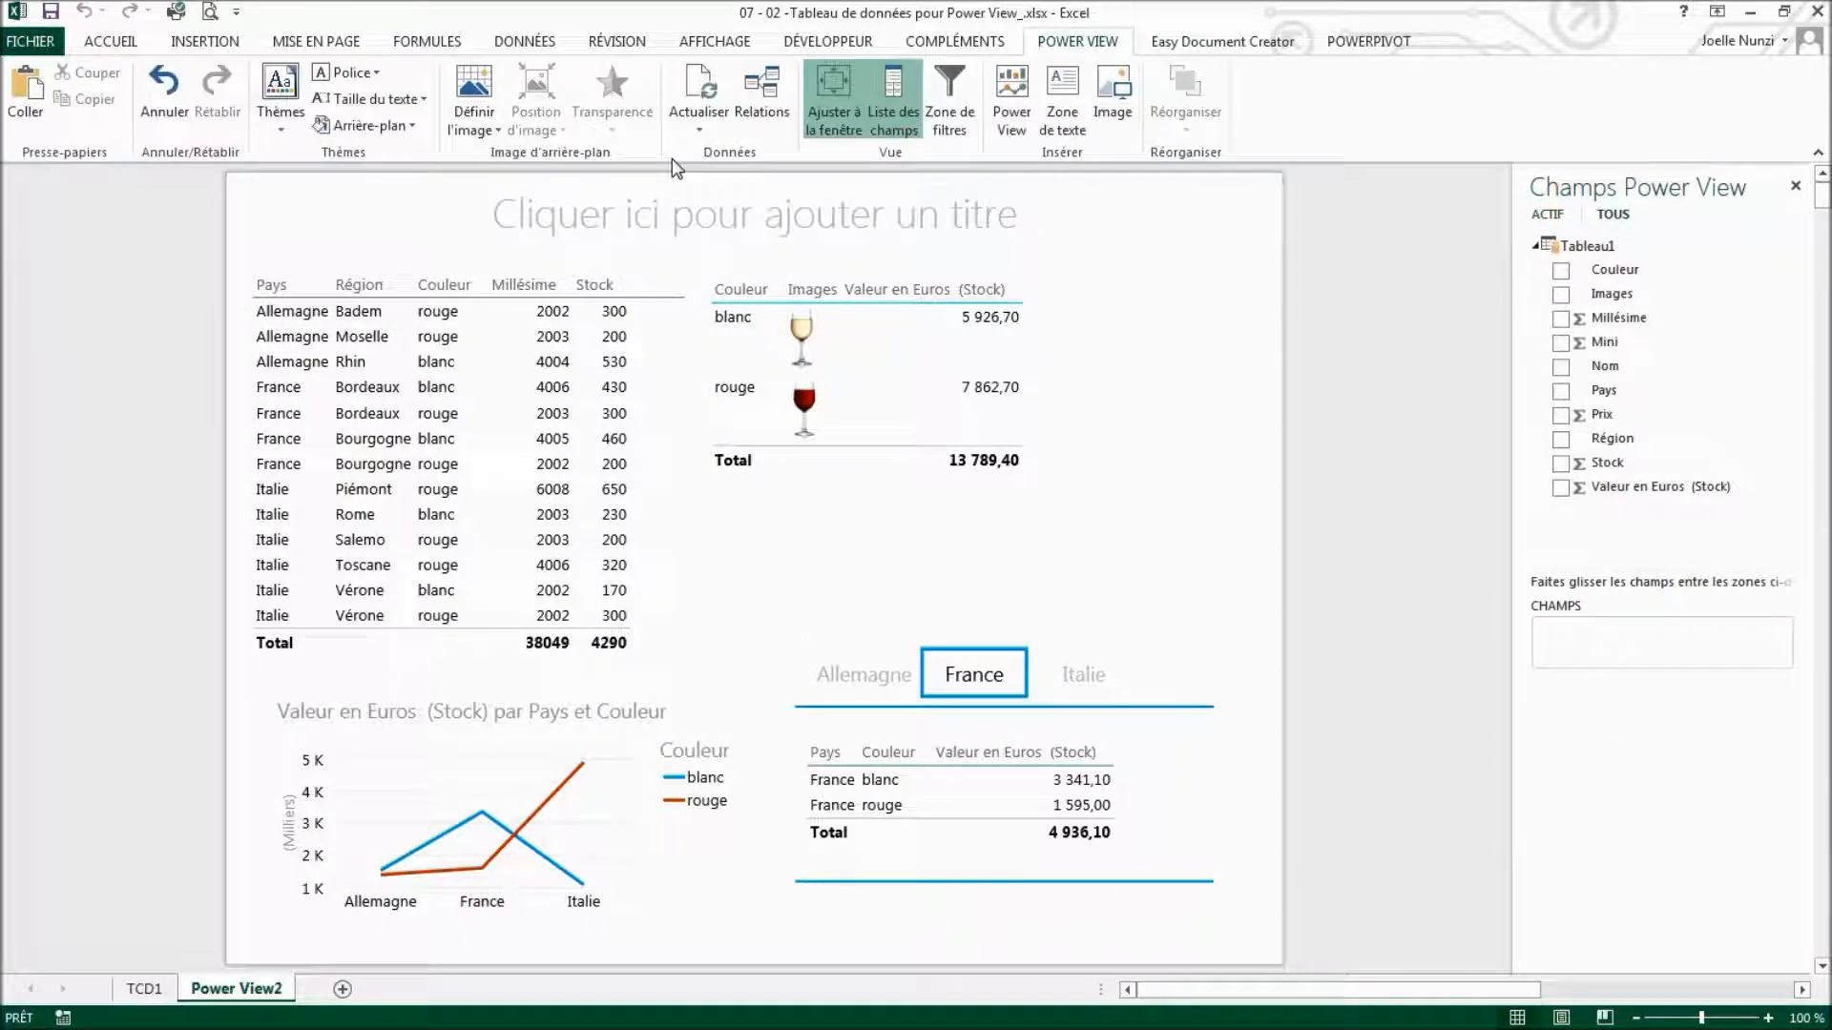
click(697, 180)
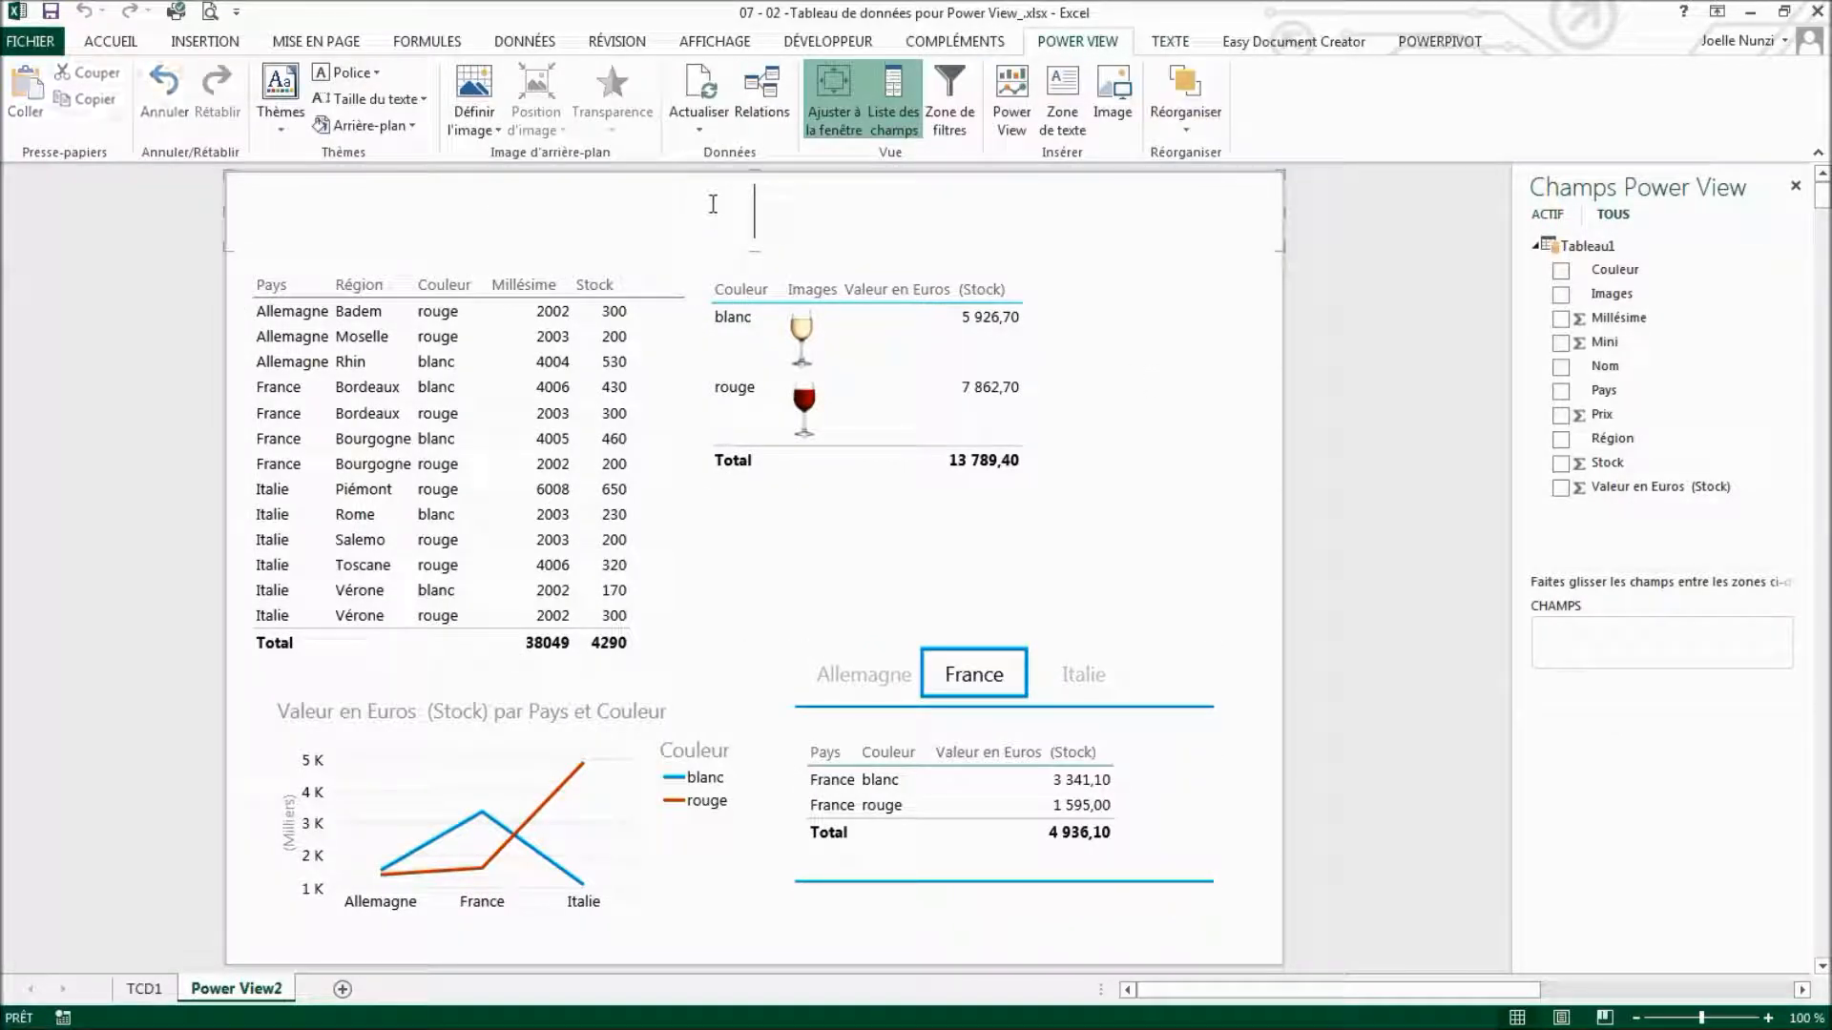
text(Vu)
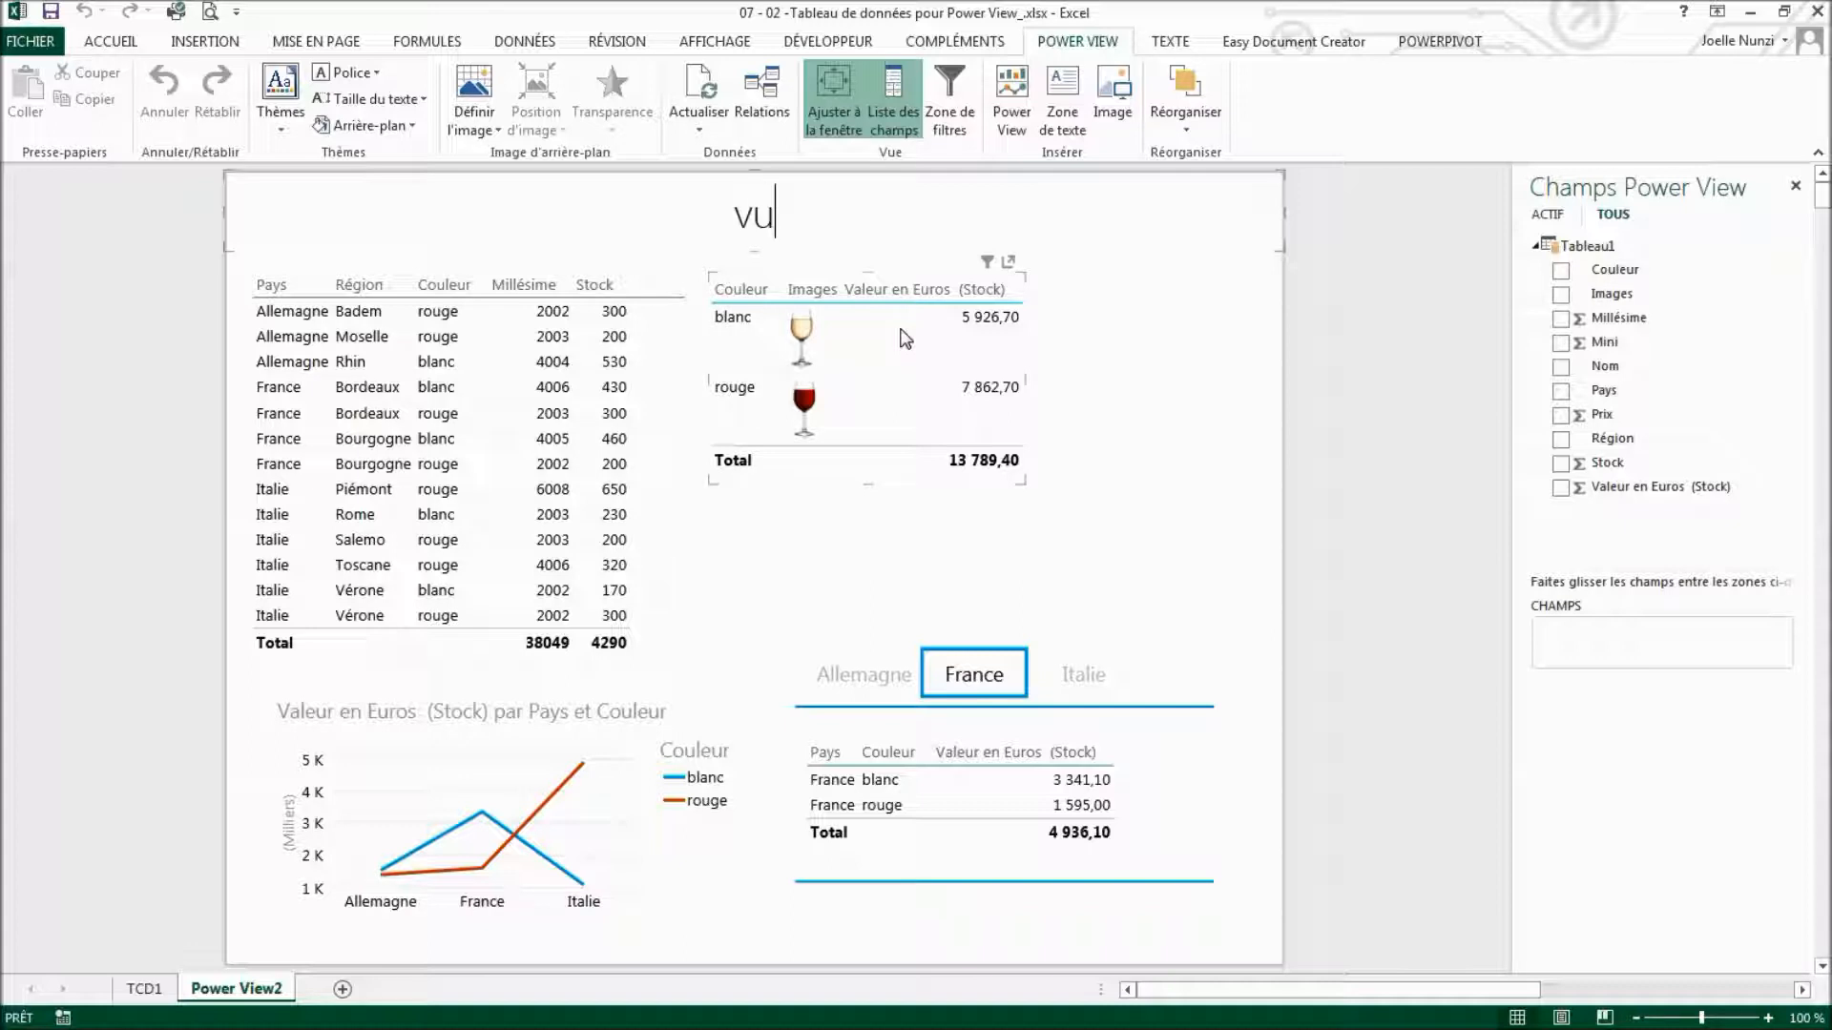
text(e des vente)
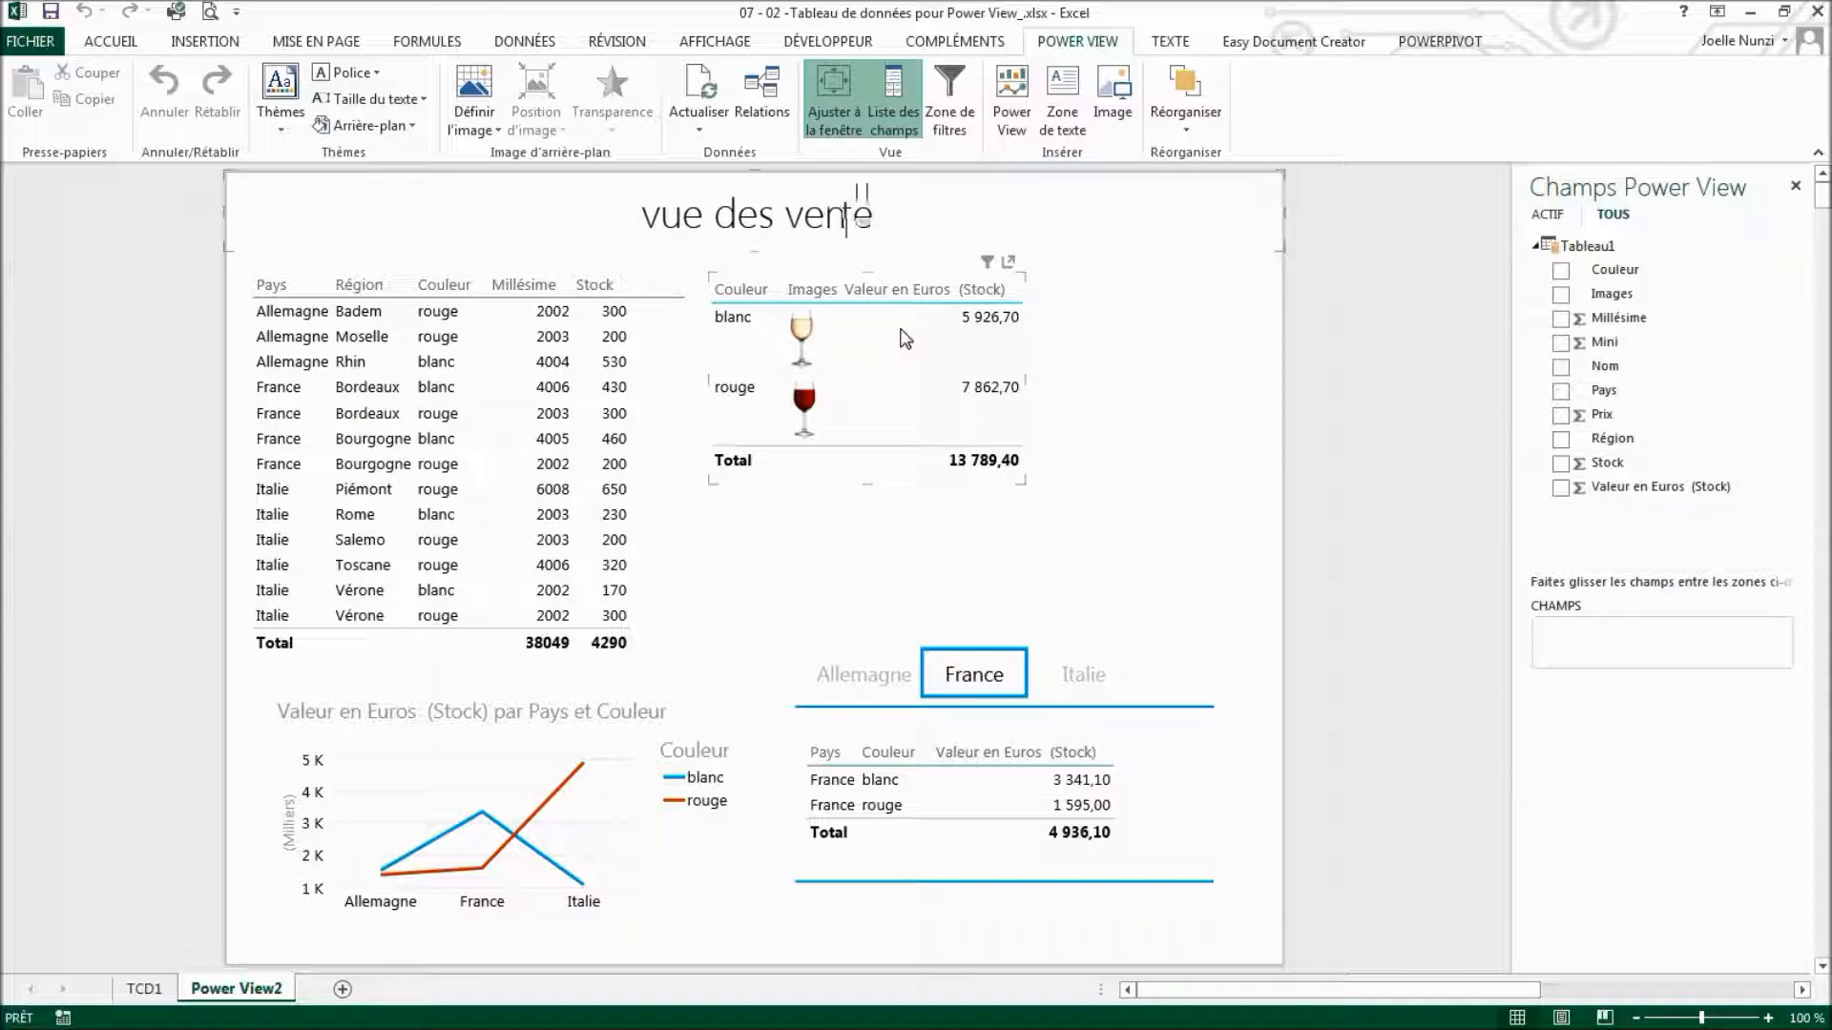
text(s de vins en Europs)
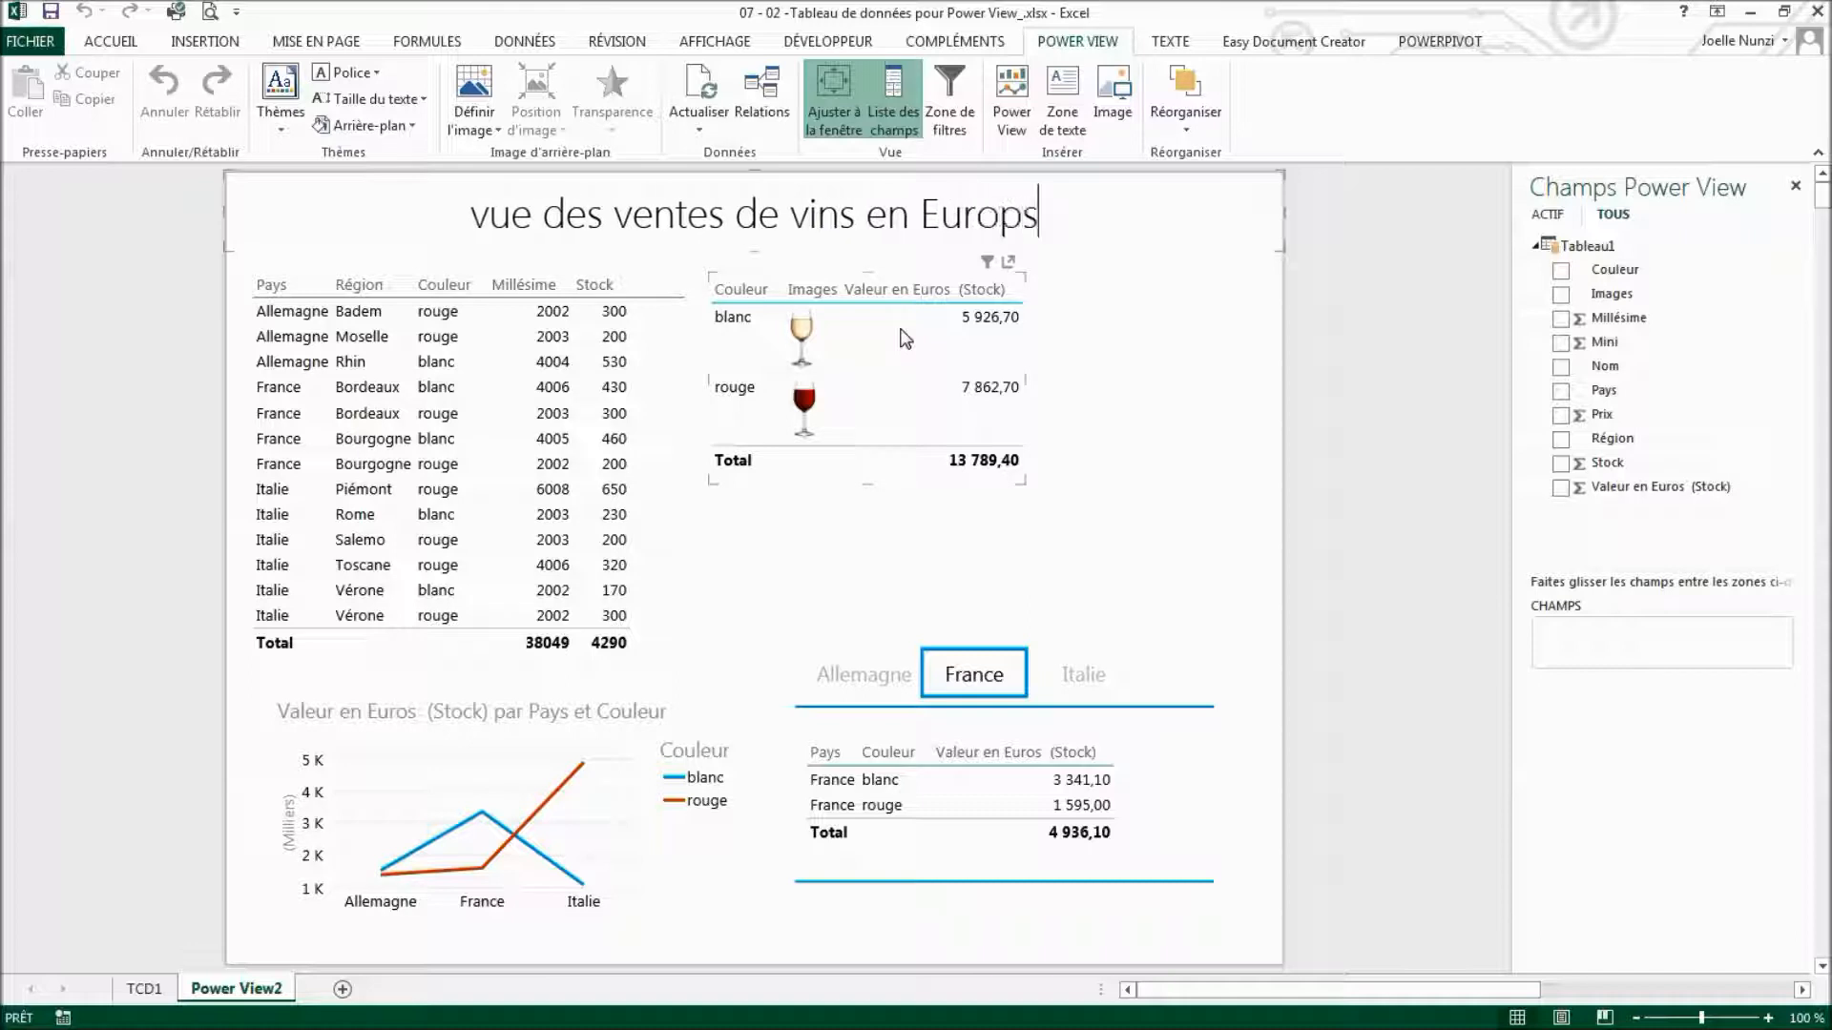
key(BackSpace)
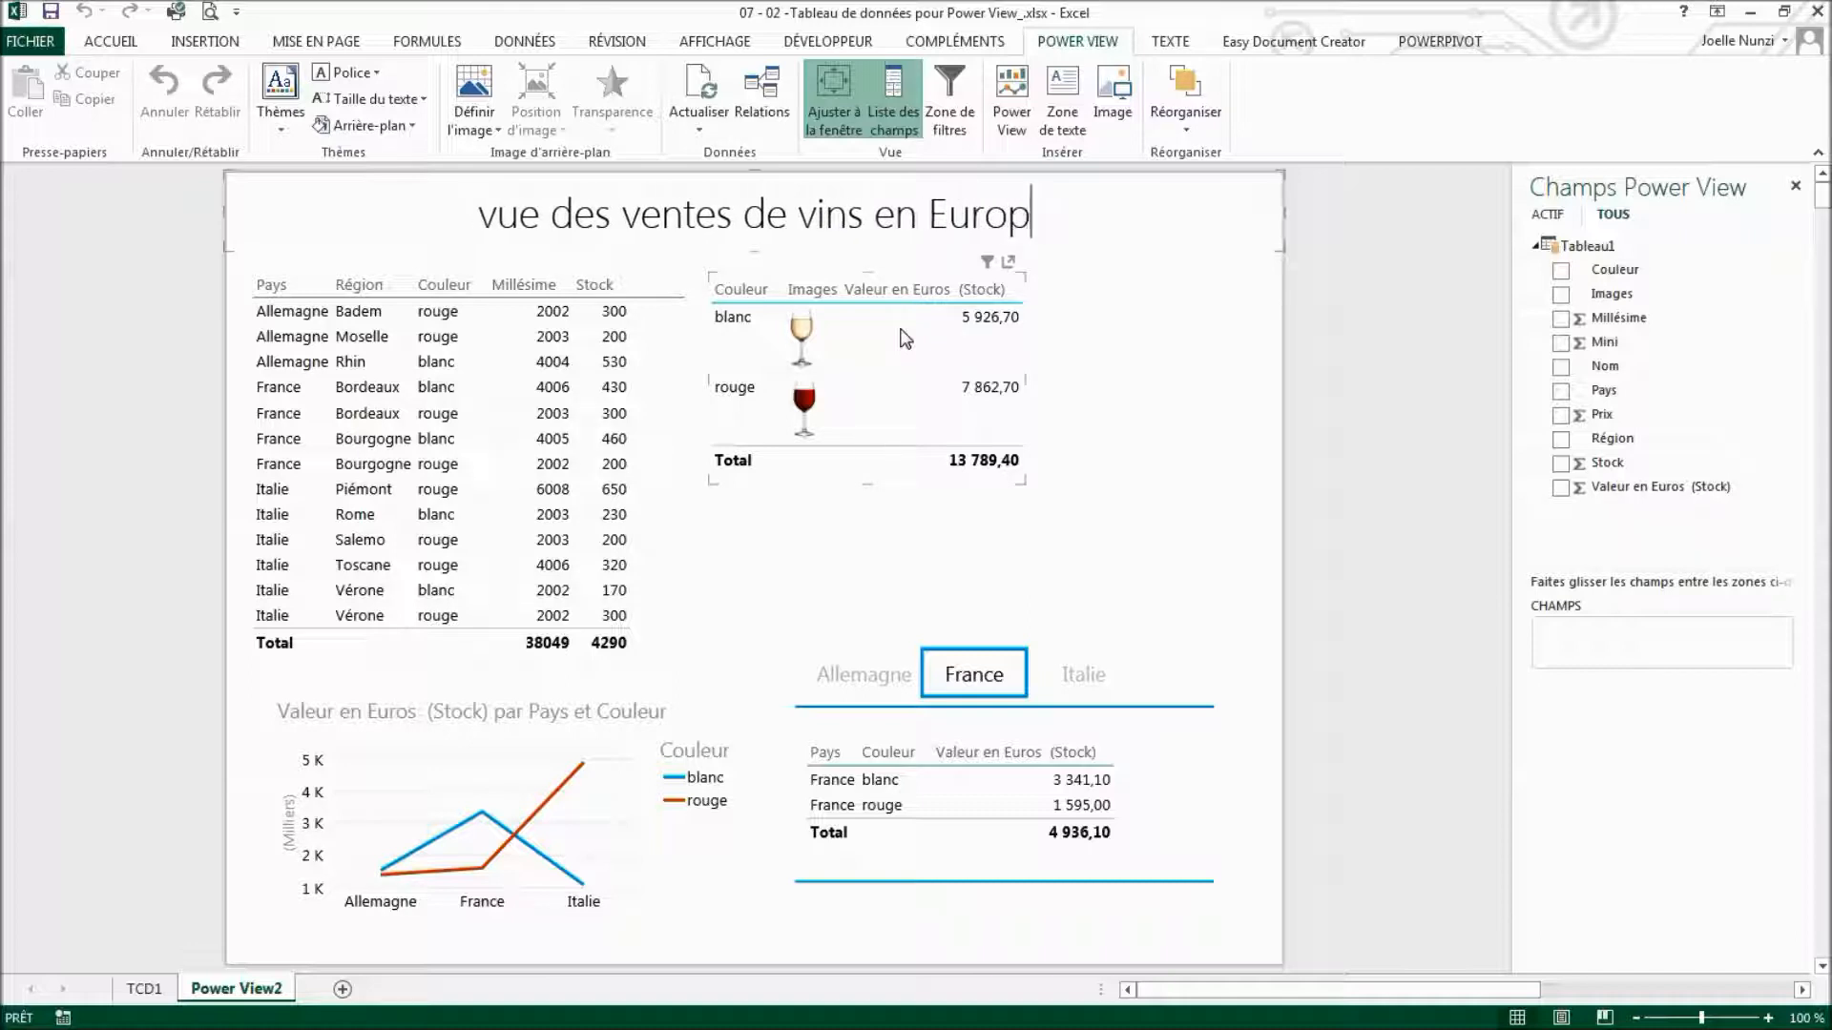
text(e)
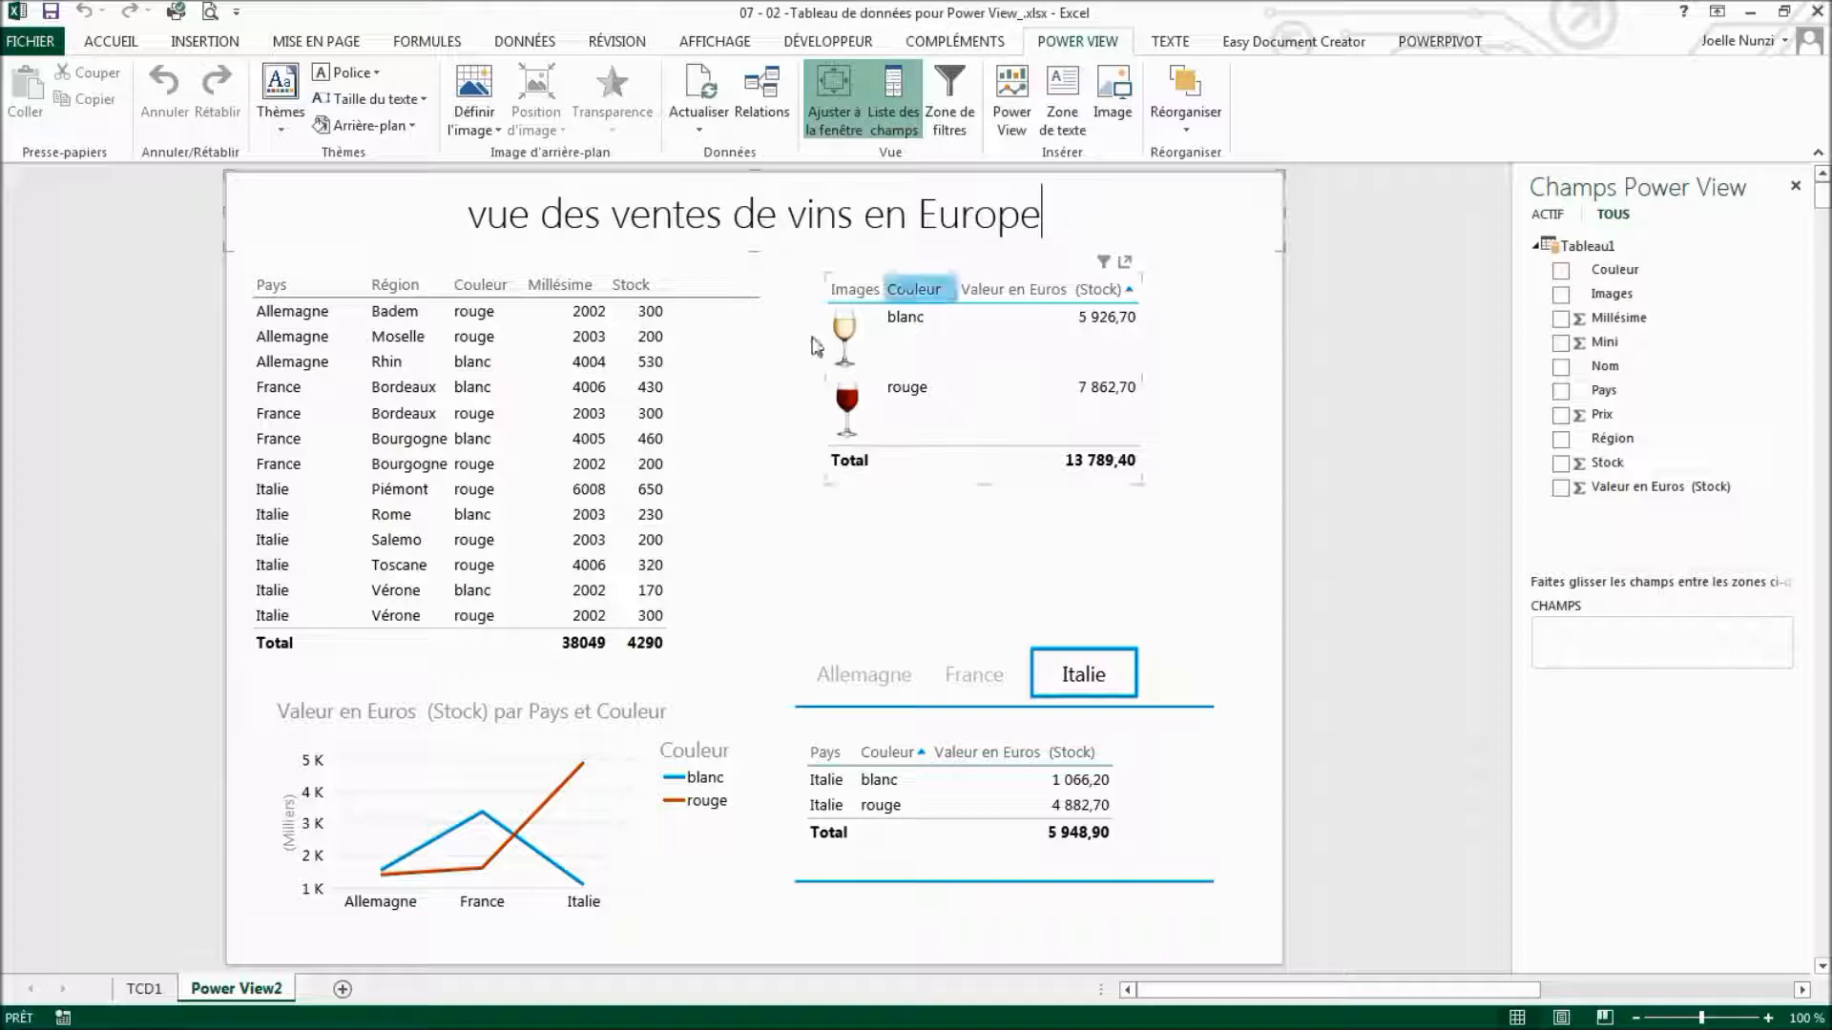
Check the print preview of the report and return to the sheet.
click(42, 43)
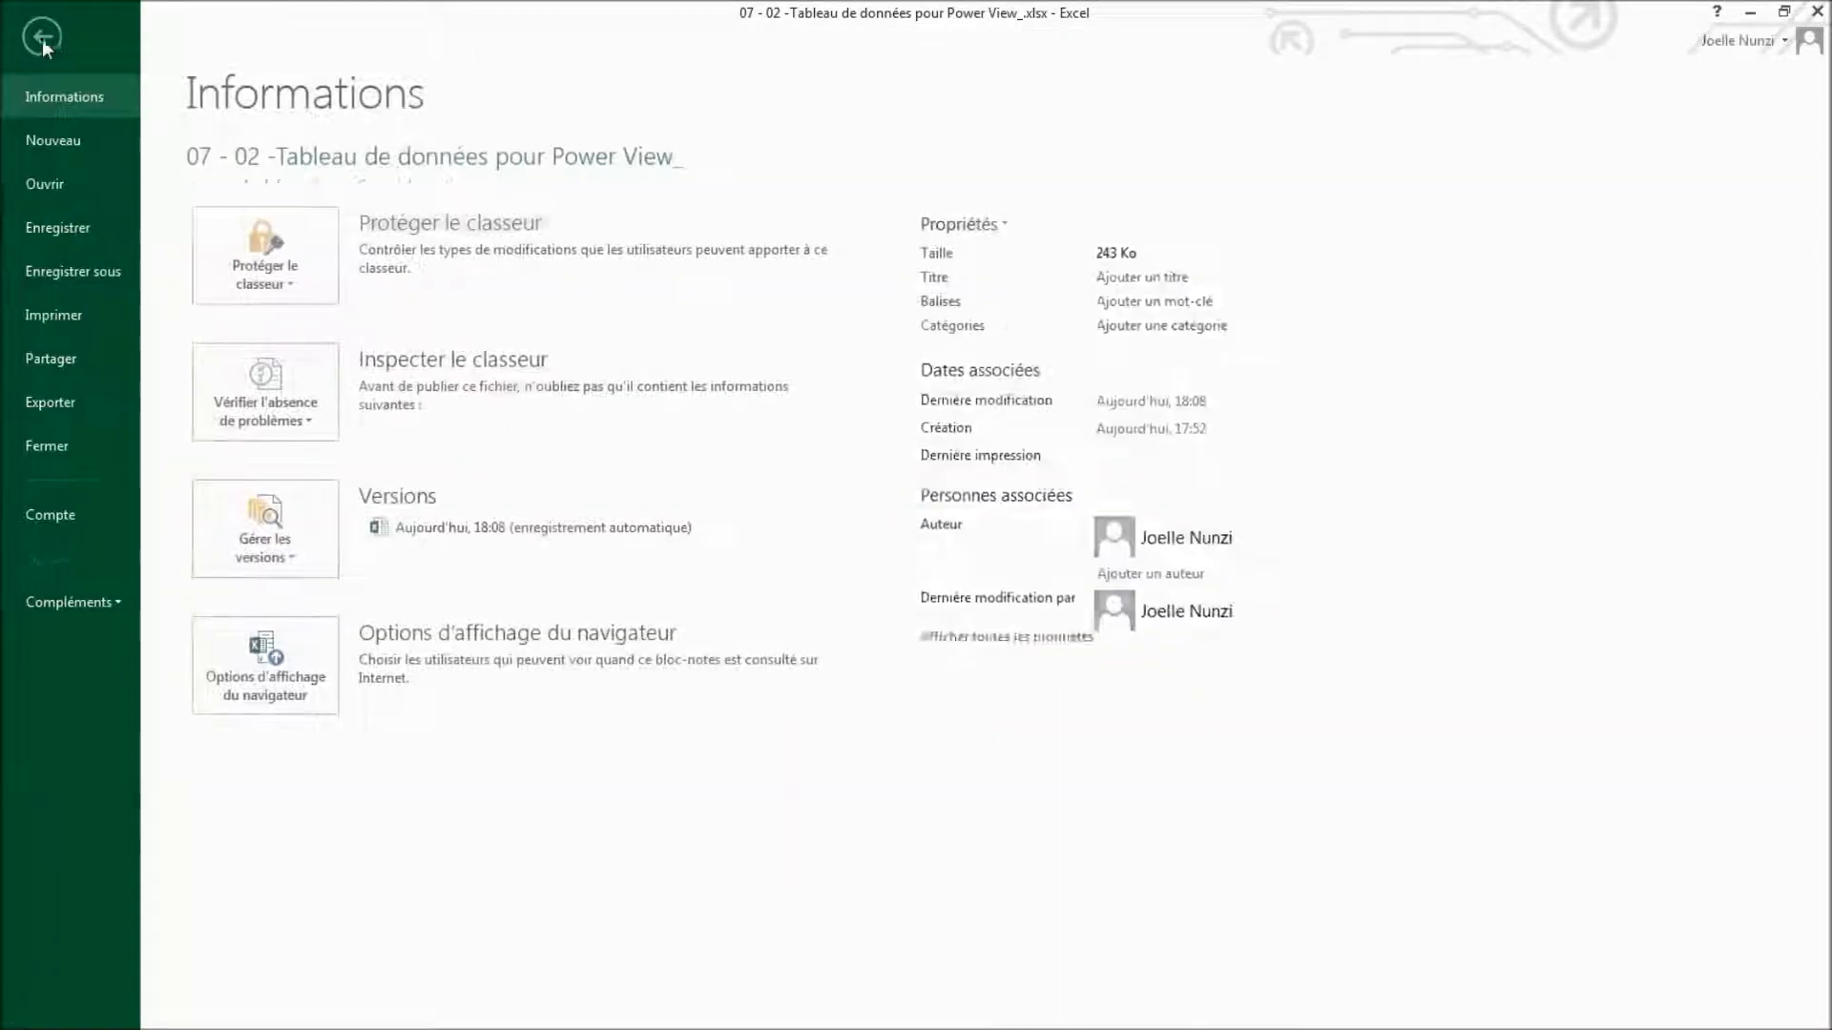
click(138, 314)
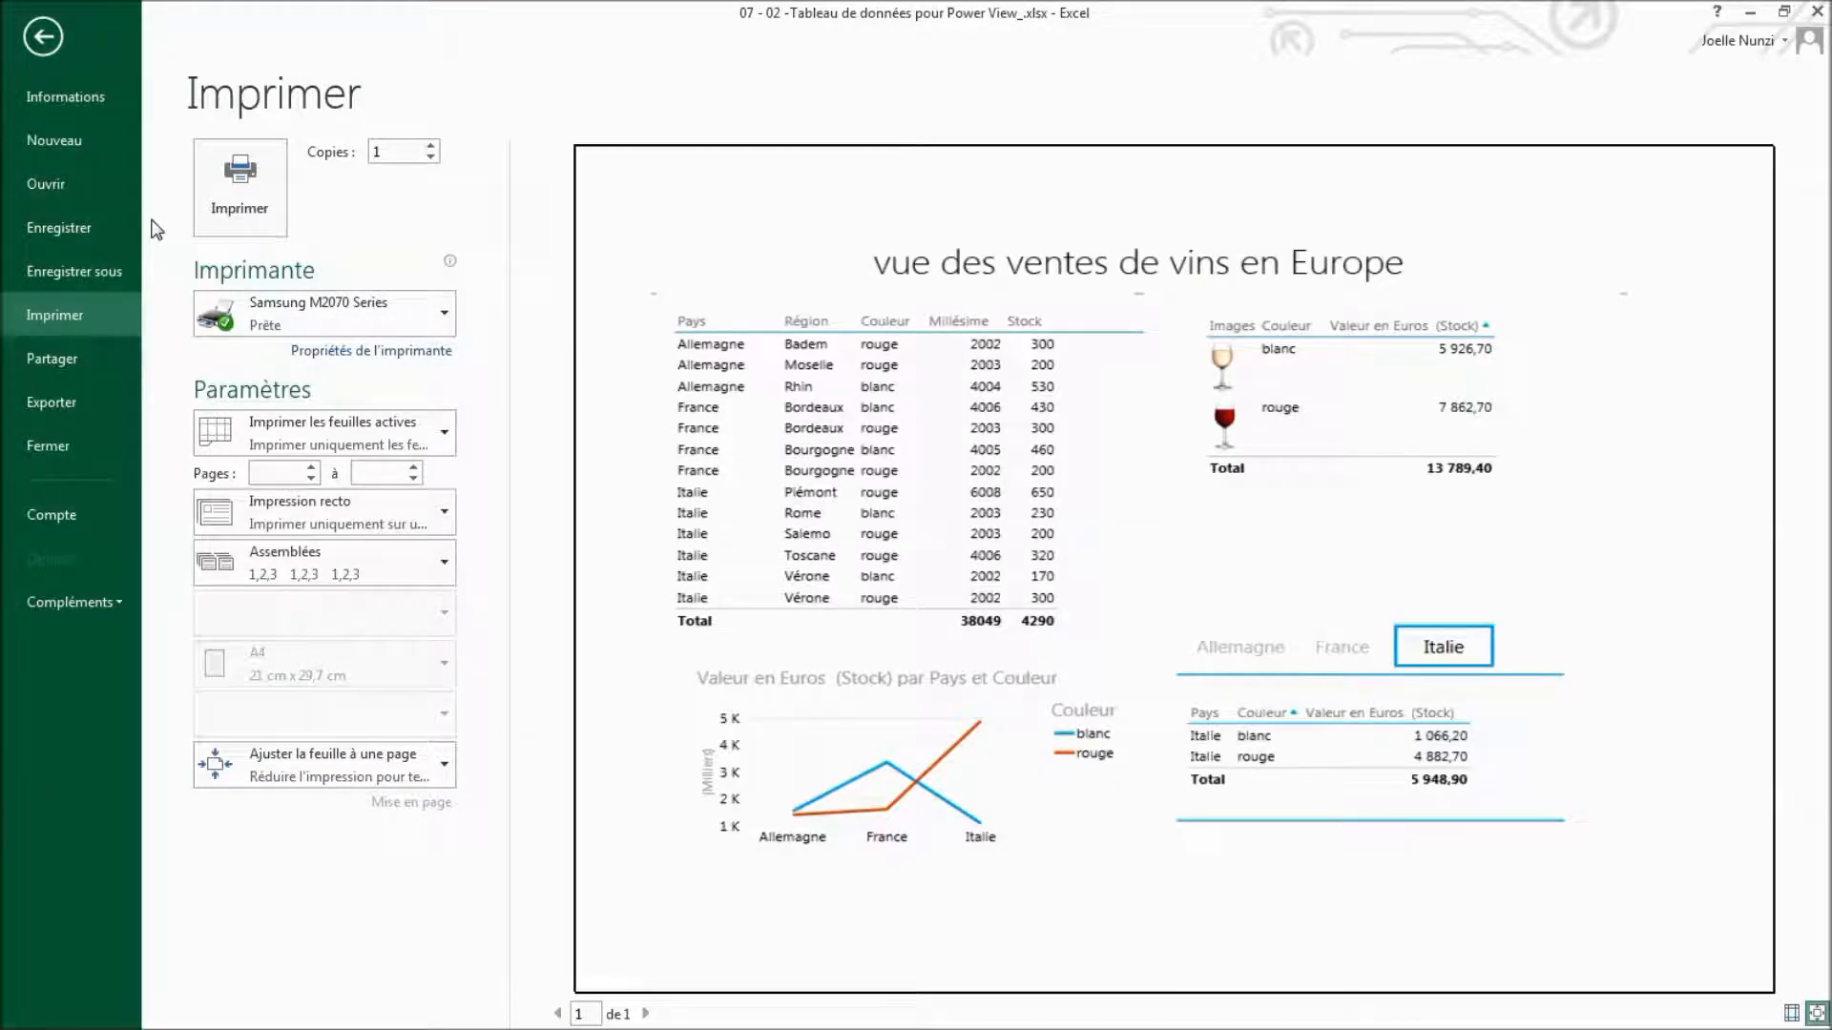
click(43, 36)
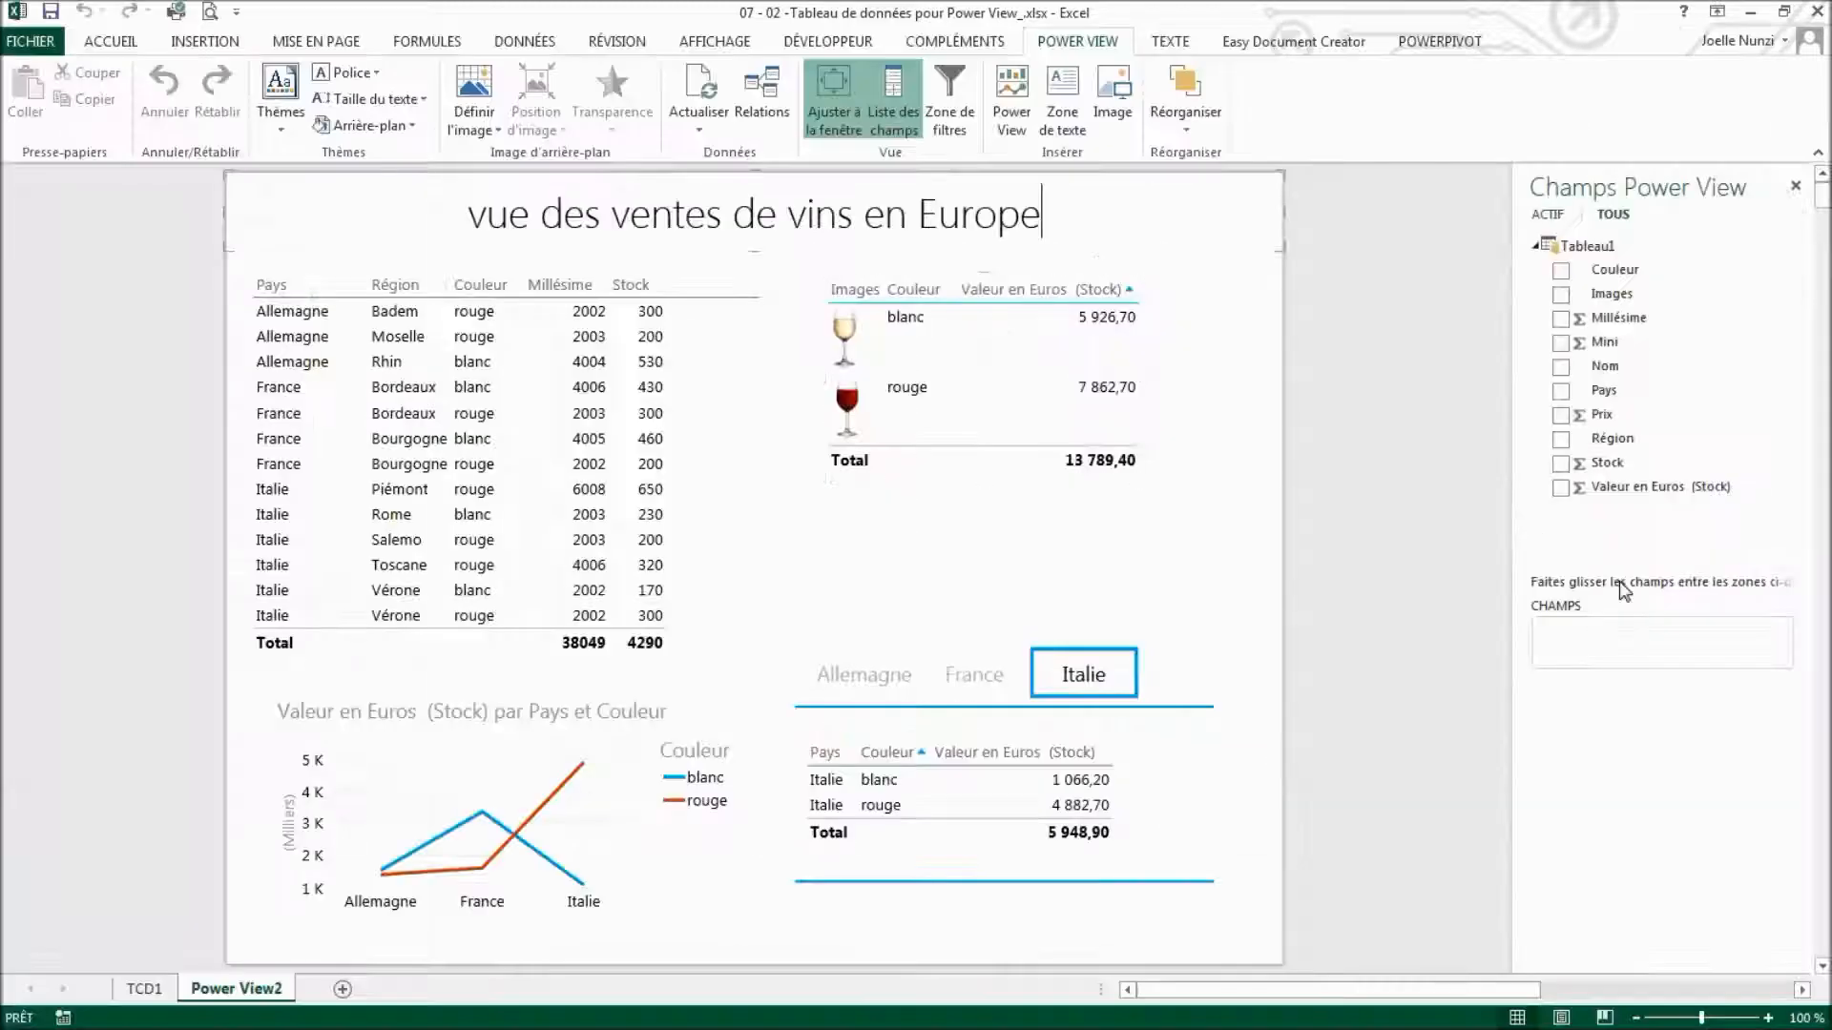
Remove Pays as the tile field of the country tile container, and widen the Pays column of the resulting table.
click(1197, 673)
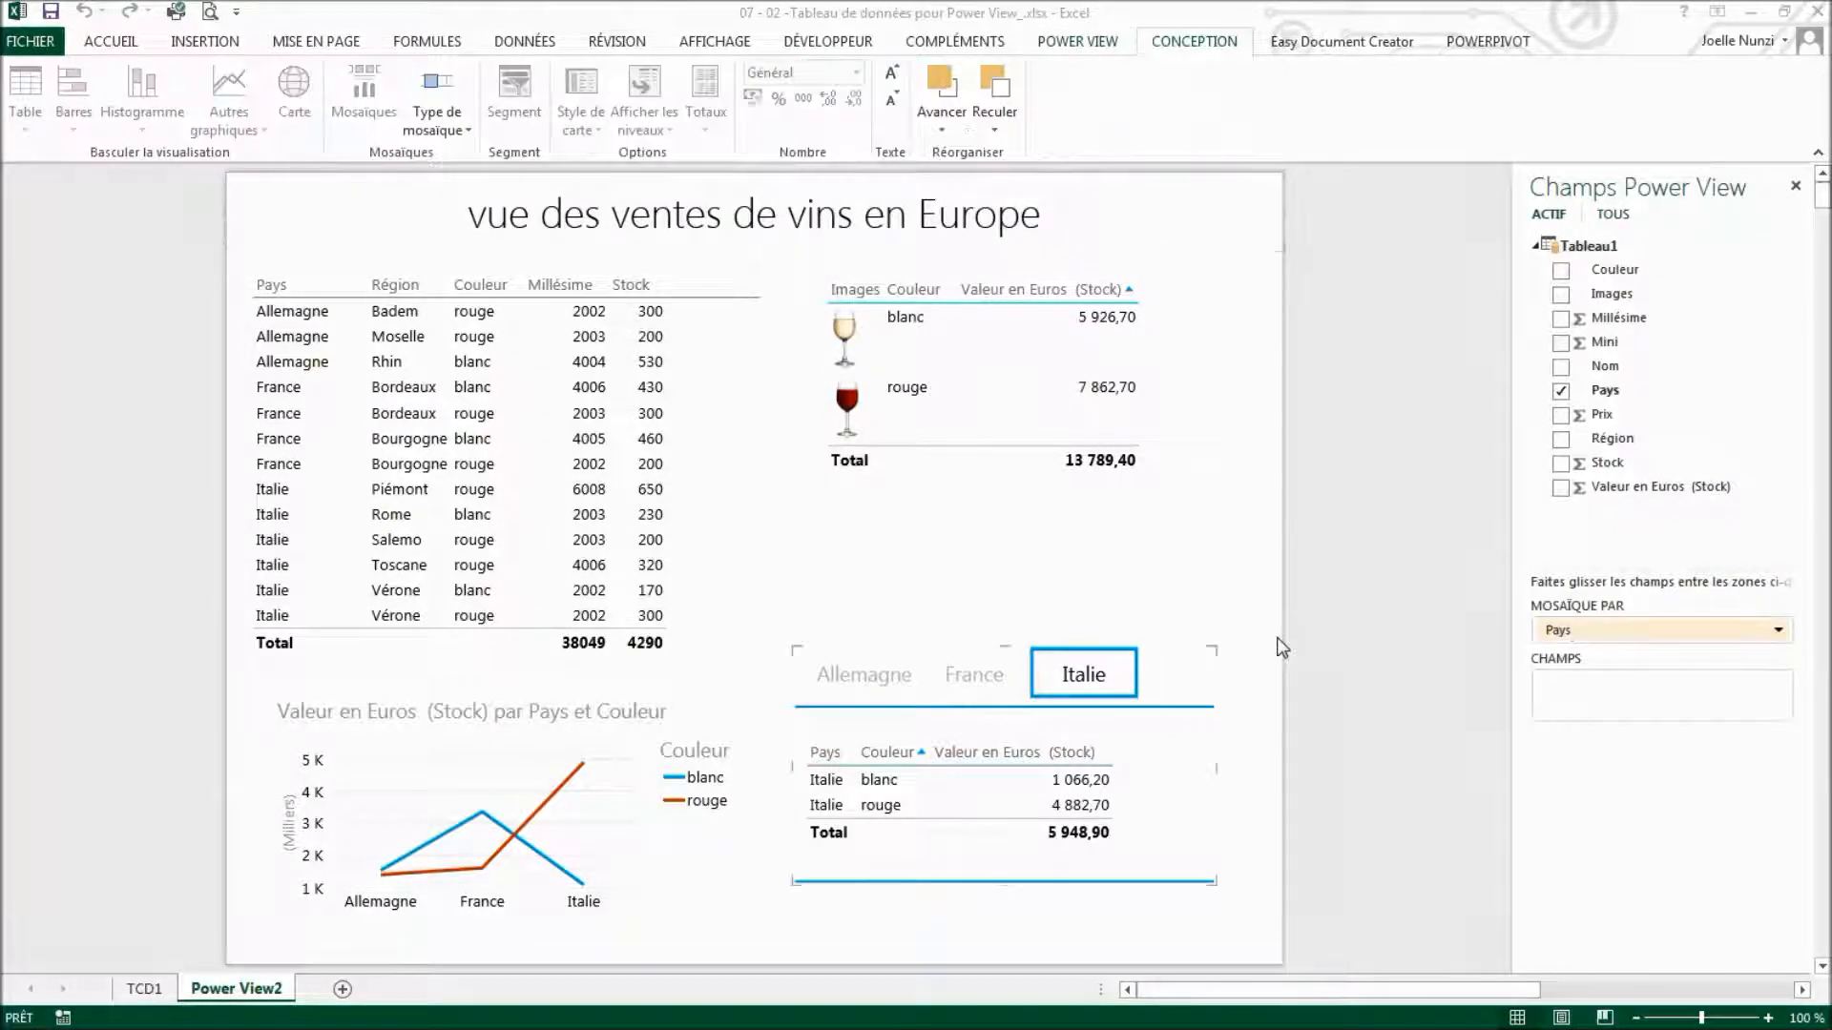
click(1778, 634)
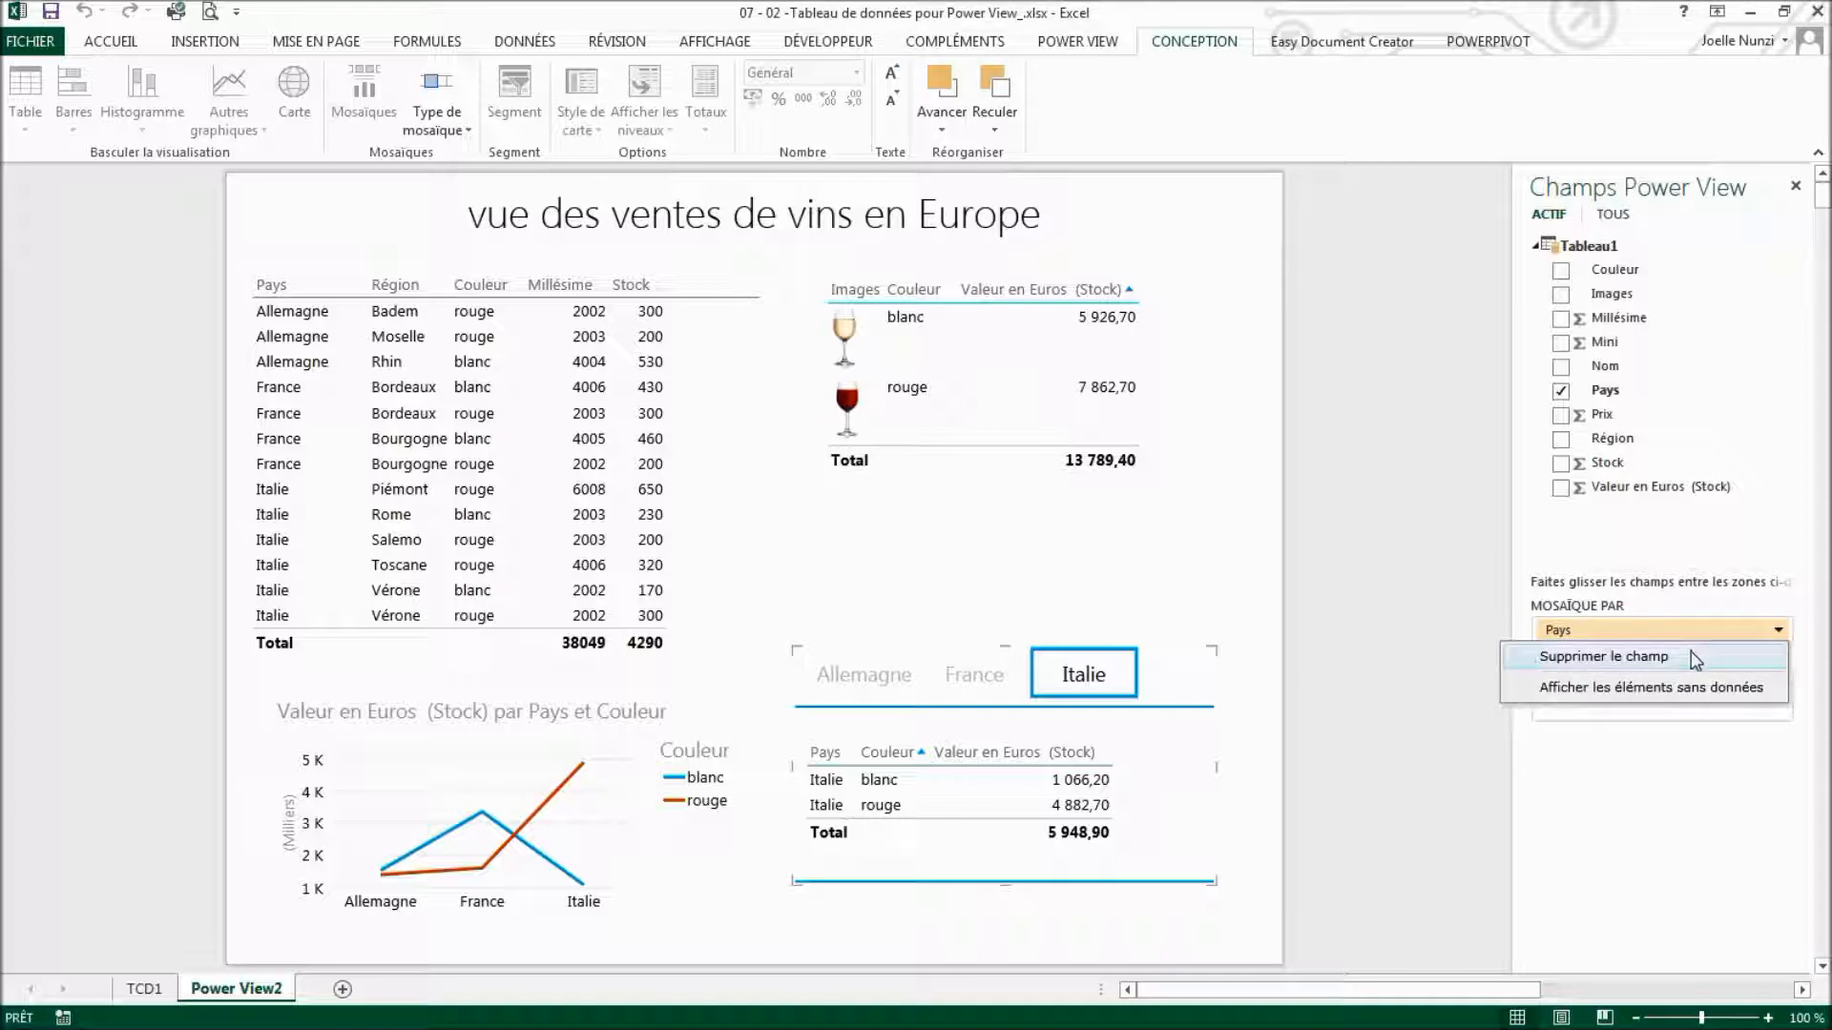
click(1660, 658)
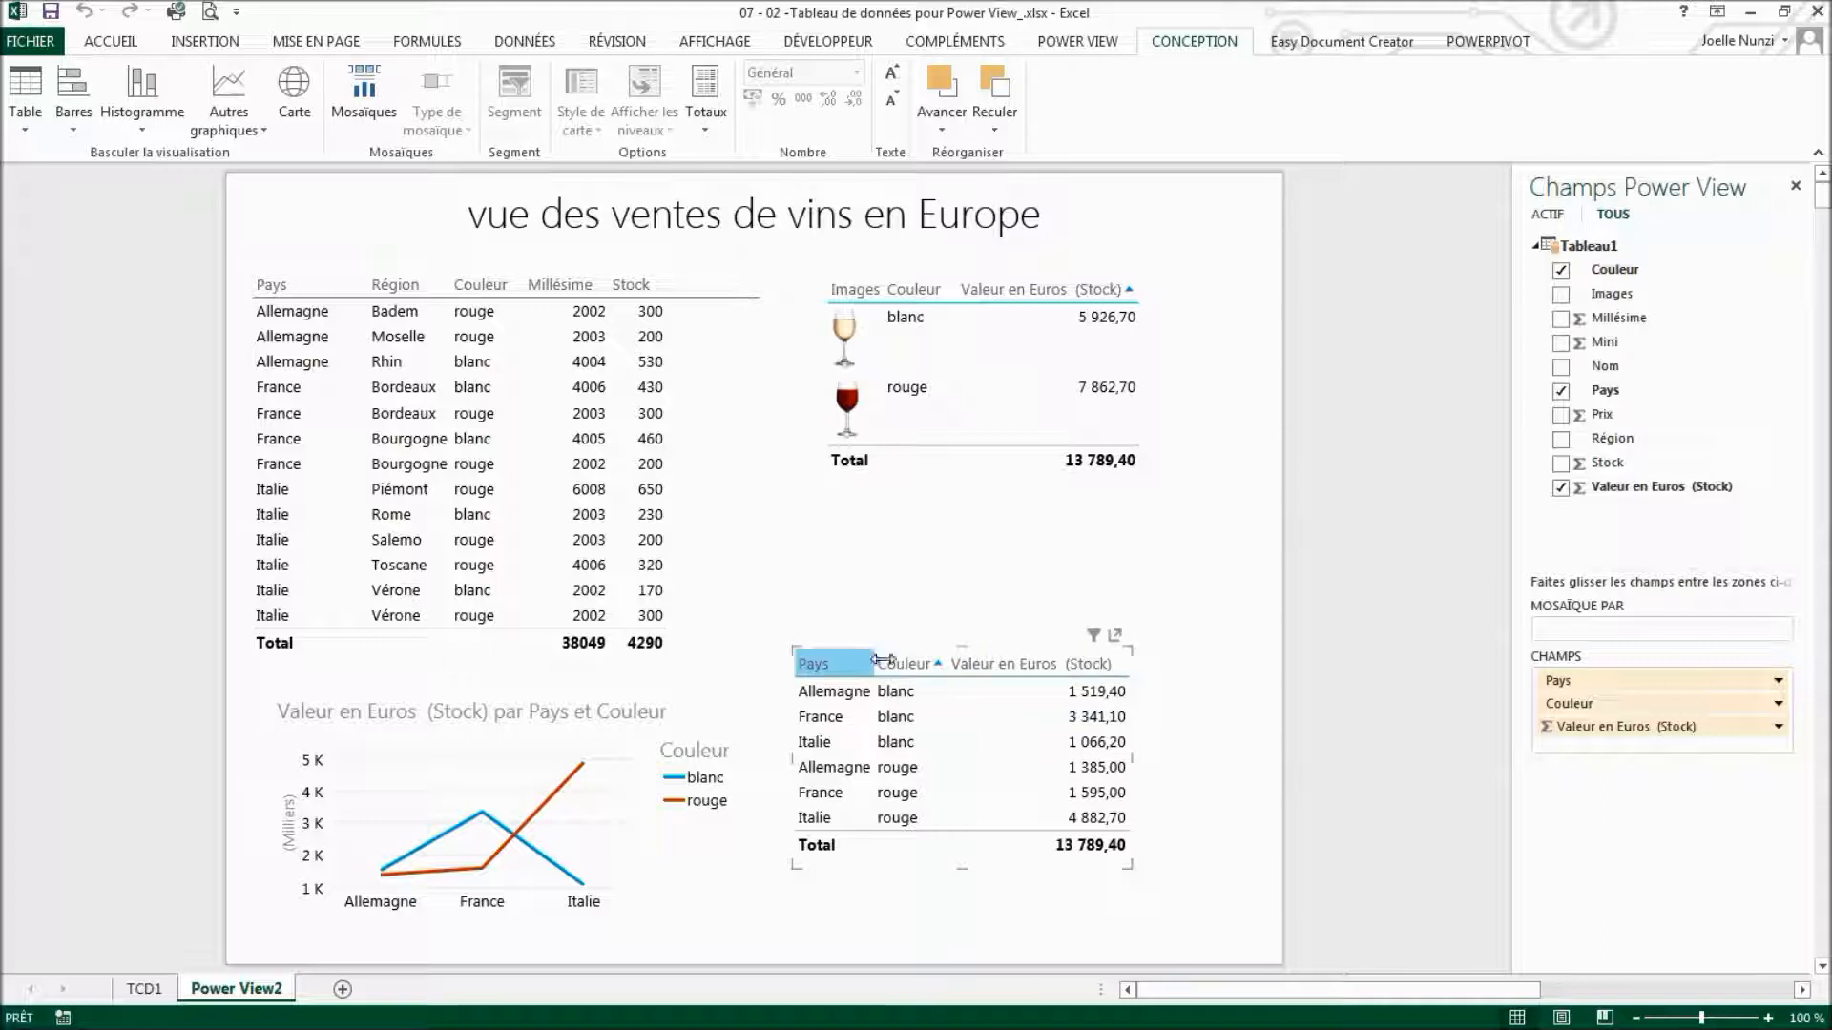
drag(871, 658, 925, 664)
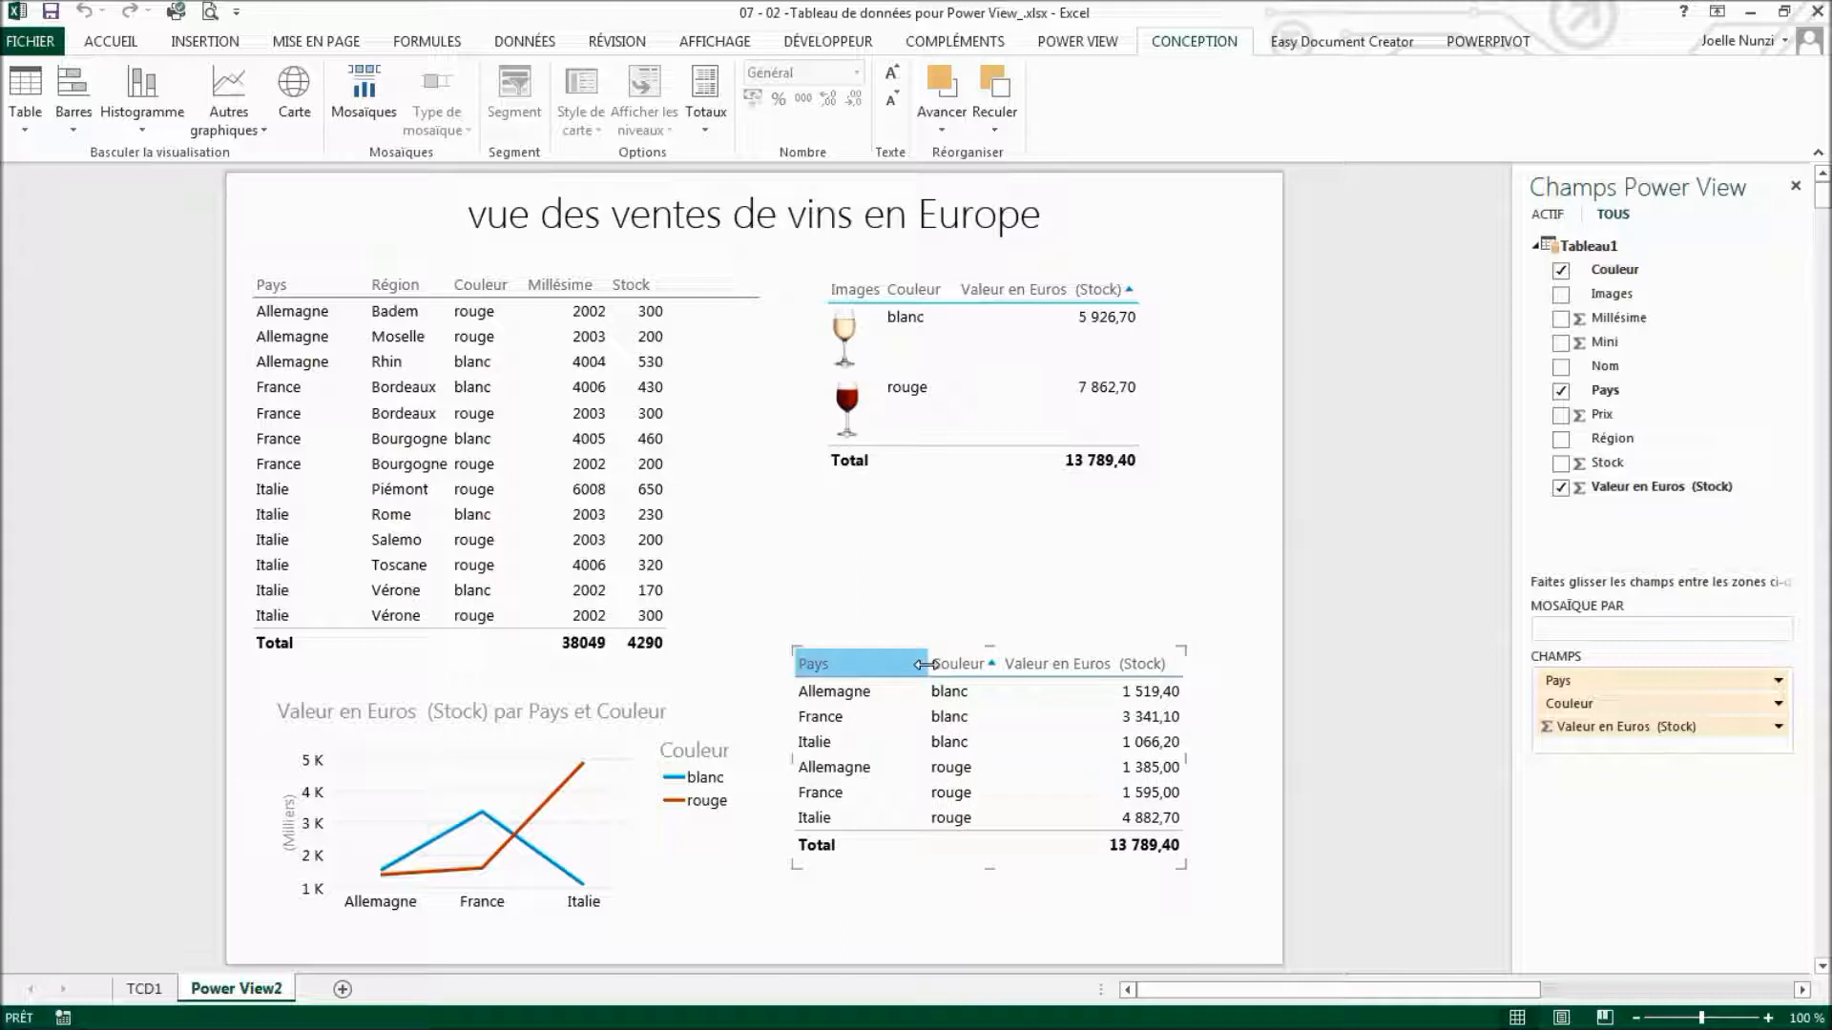
Convert the Pays and Couleur table into a map and enlarge it to fill the space below the wine images table.
click(294, 96)
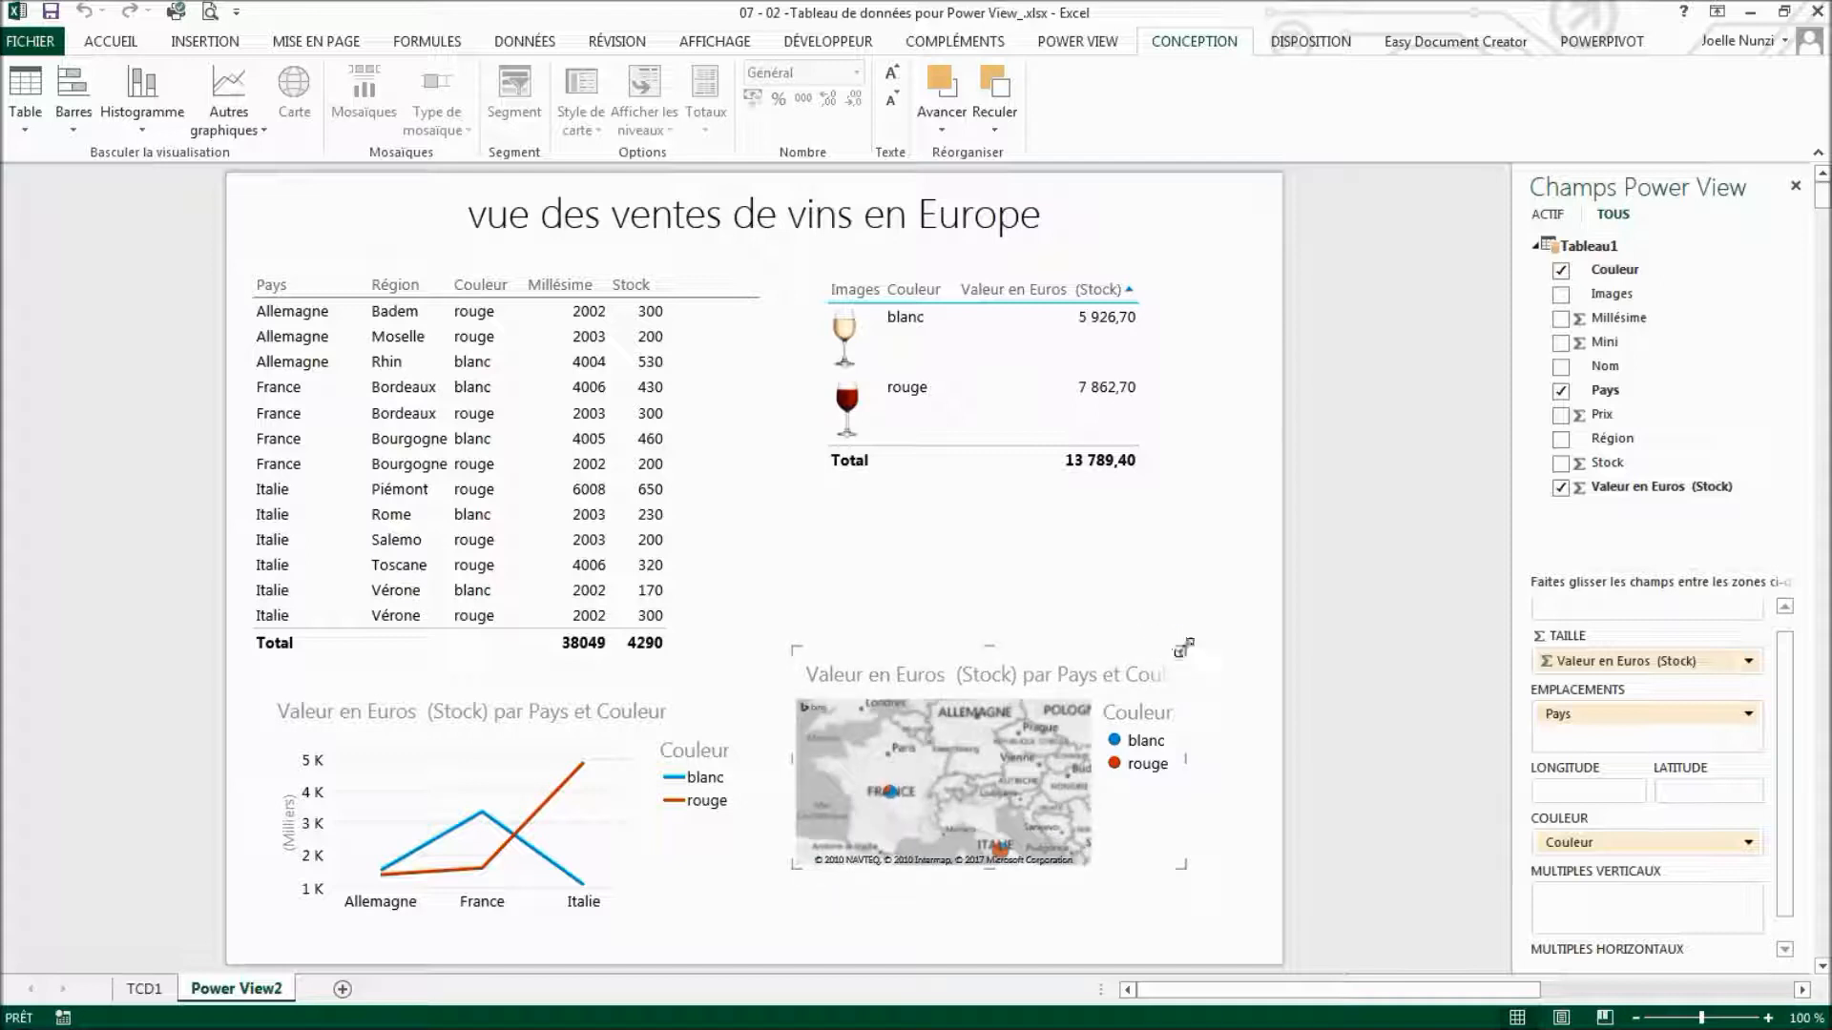
drag(1185, 649, 1266, 482)
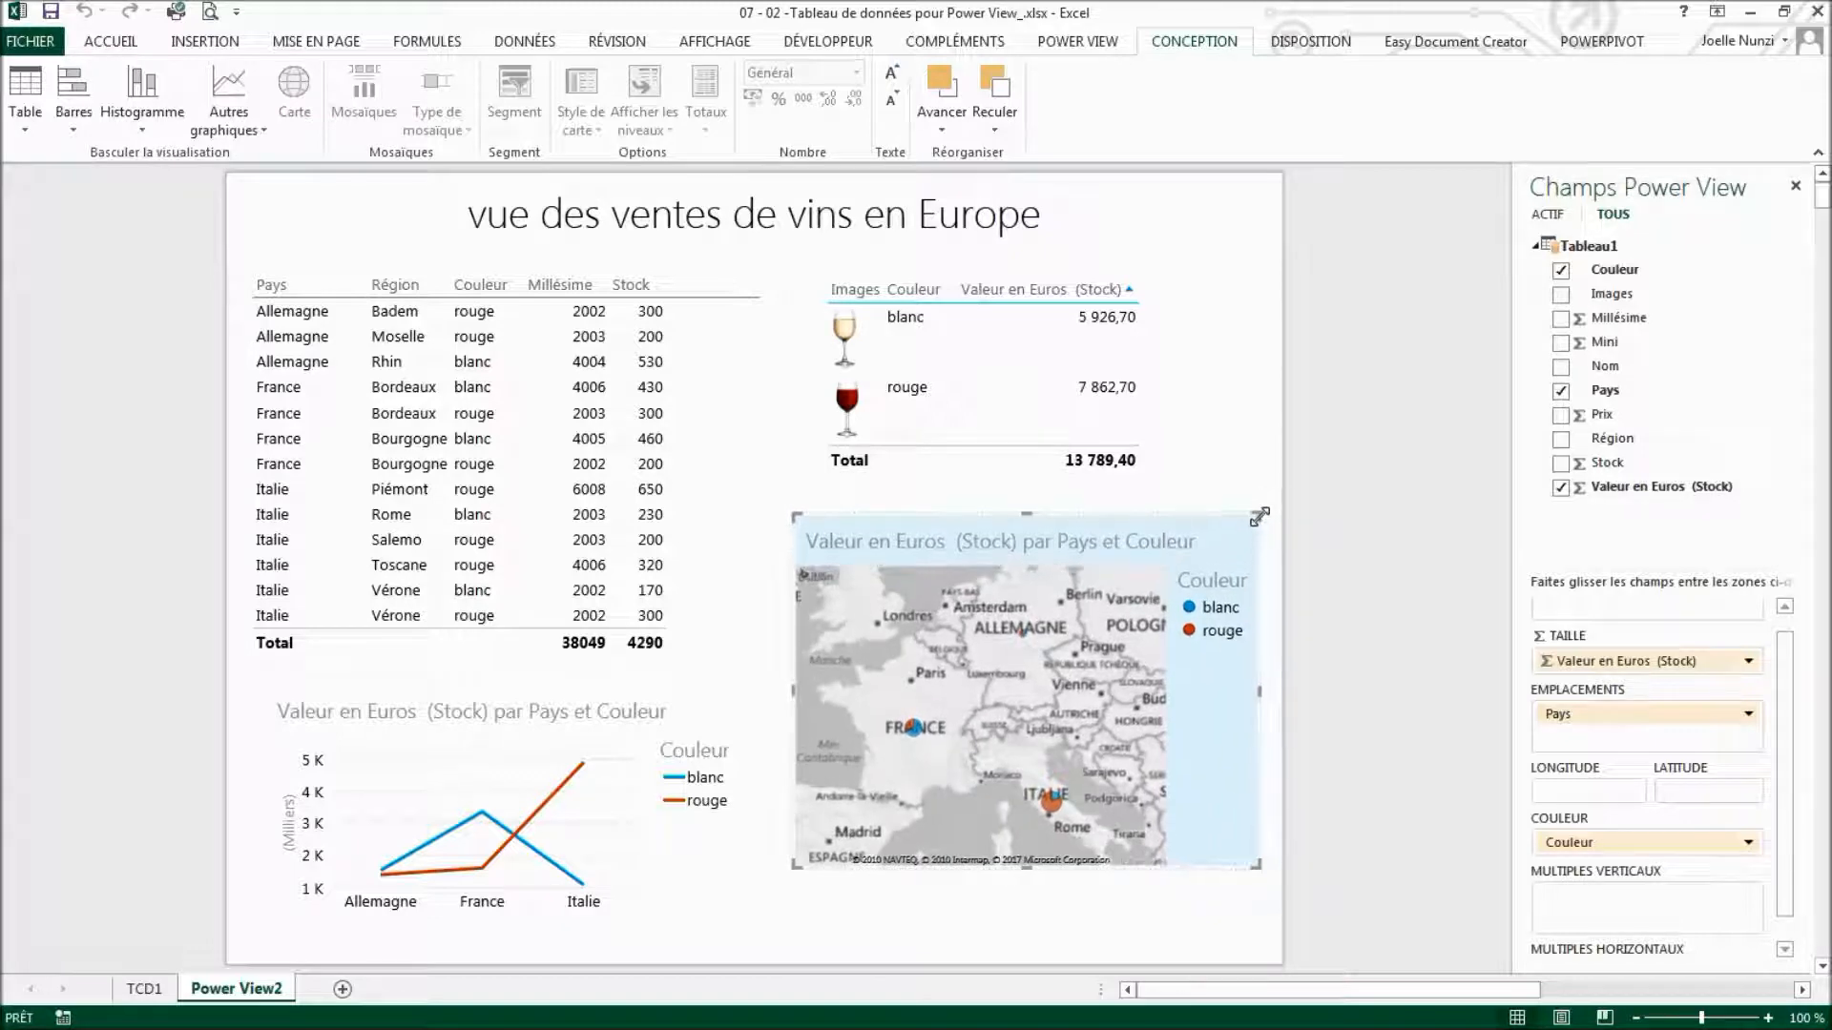
drag(793, 691, 761, 685)
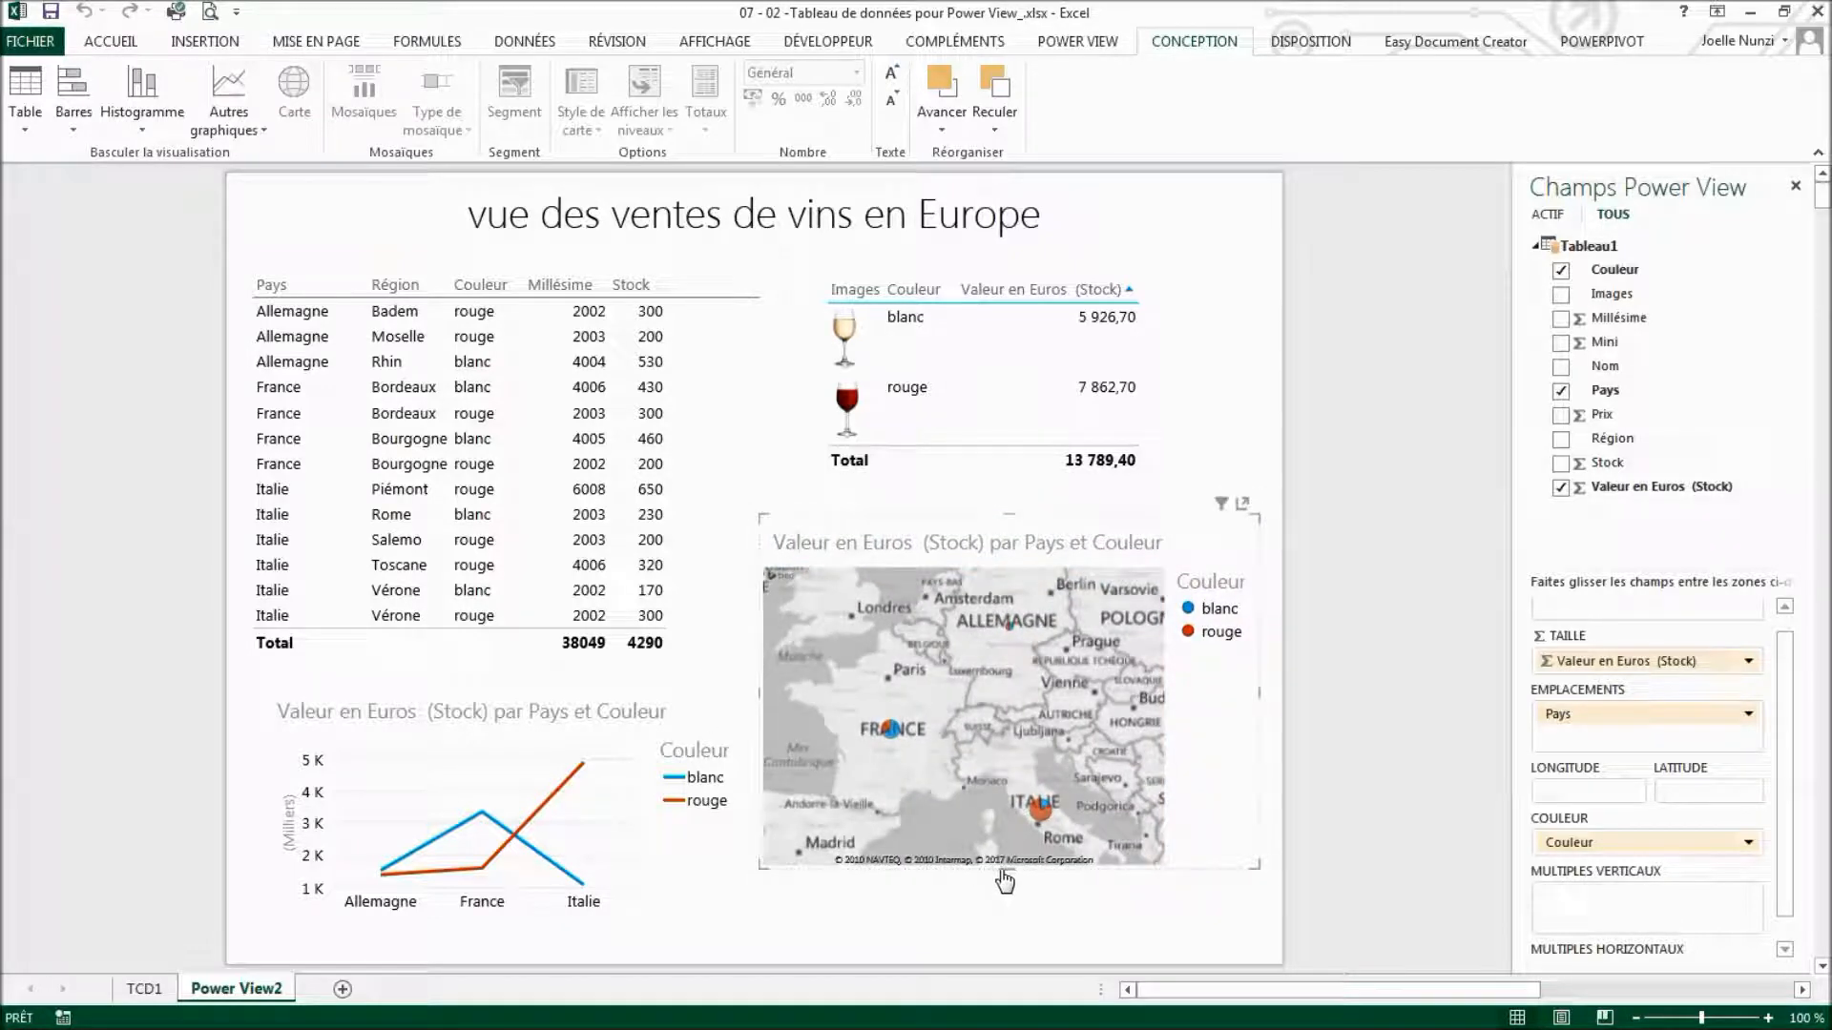
drag(1007, 873, 1009, 933)
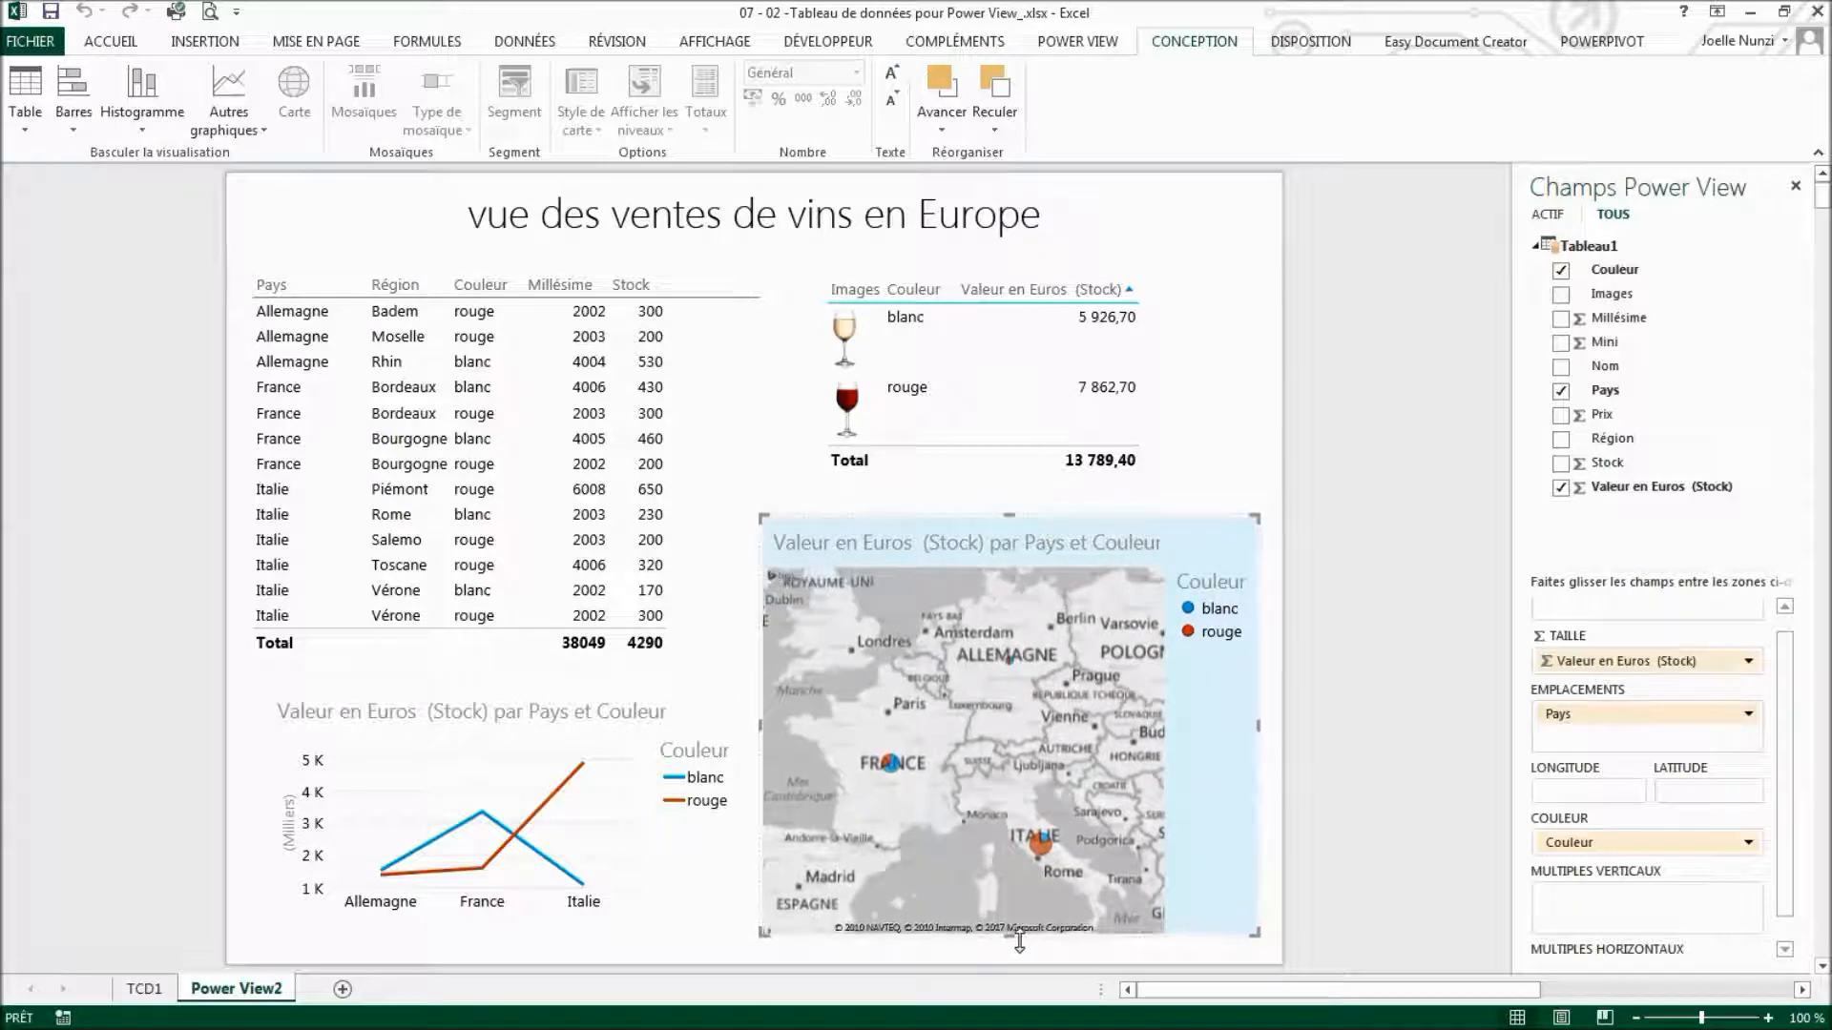
Cross-filter the report with the rouge and blanc slices of Italie on the map.
click(1044, 851)
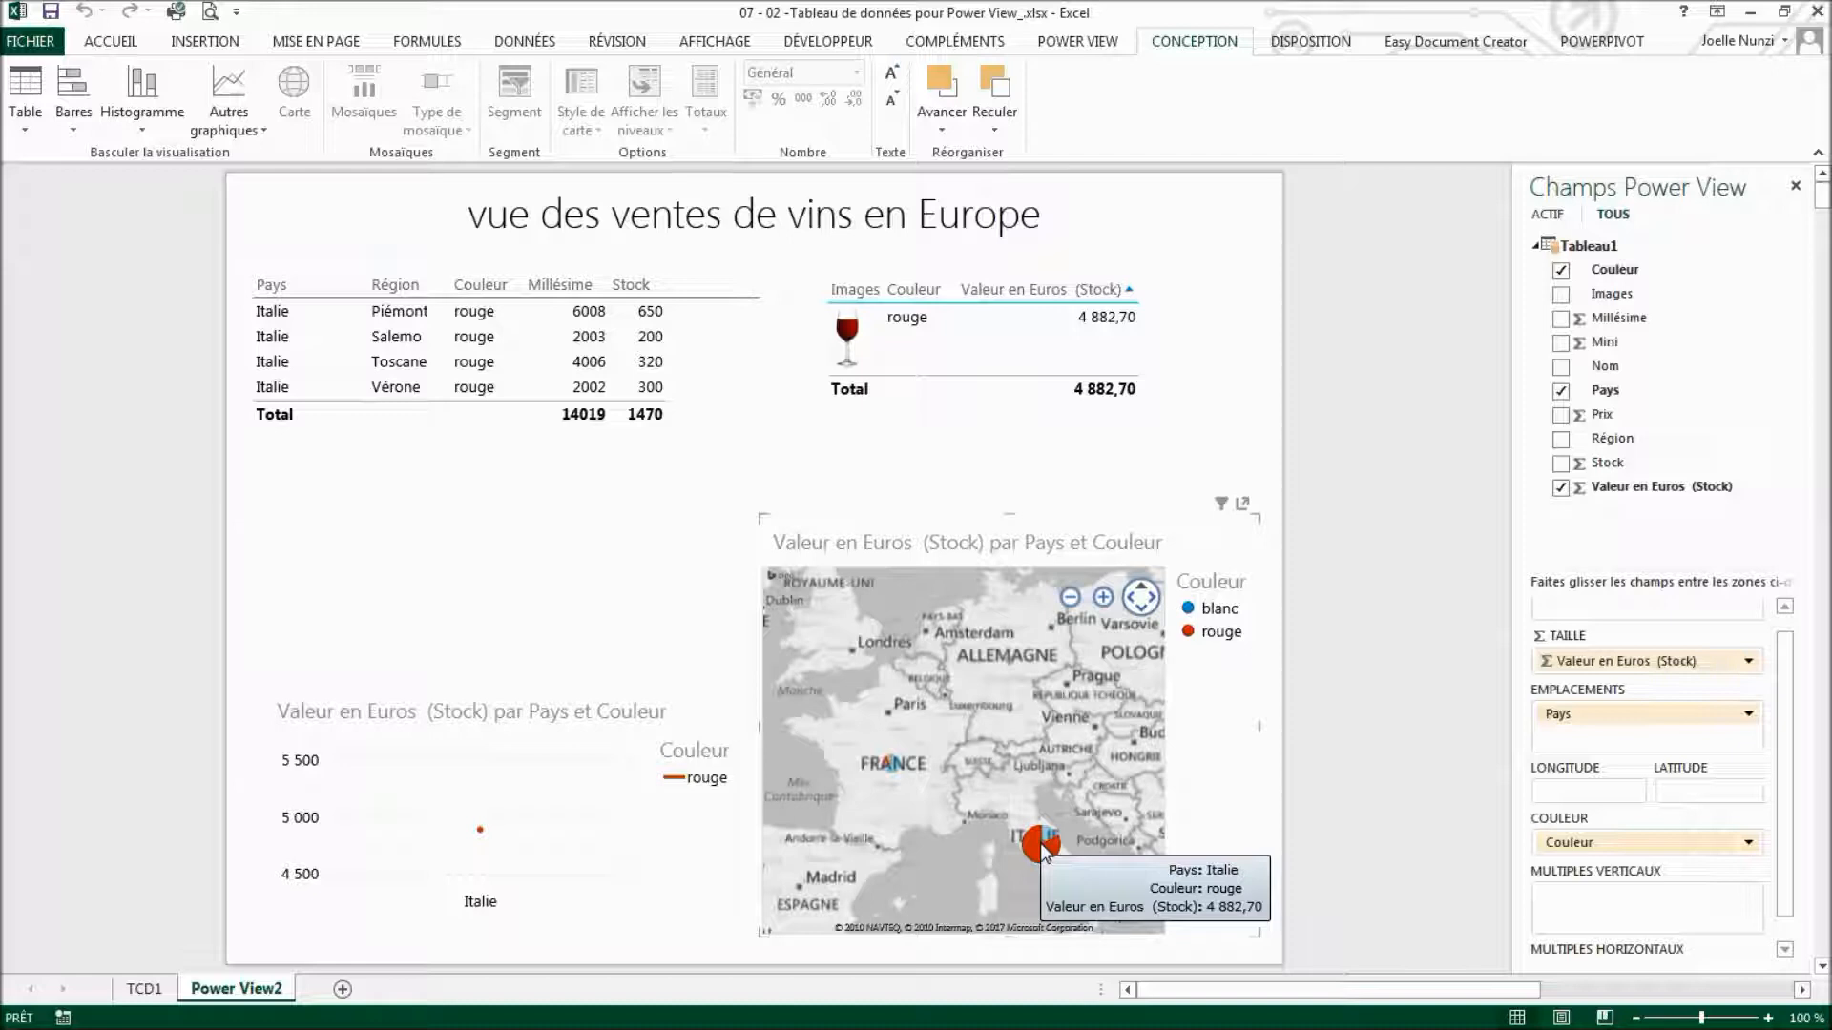
mouse_move(1051, 839)
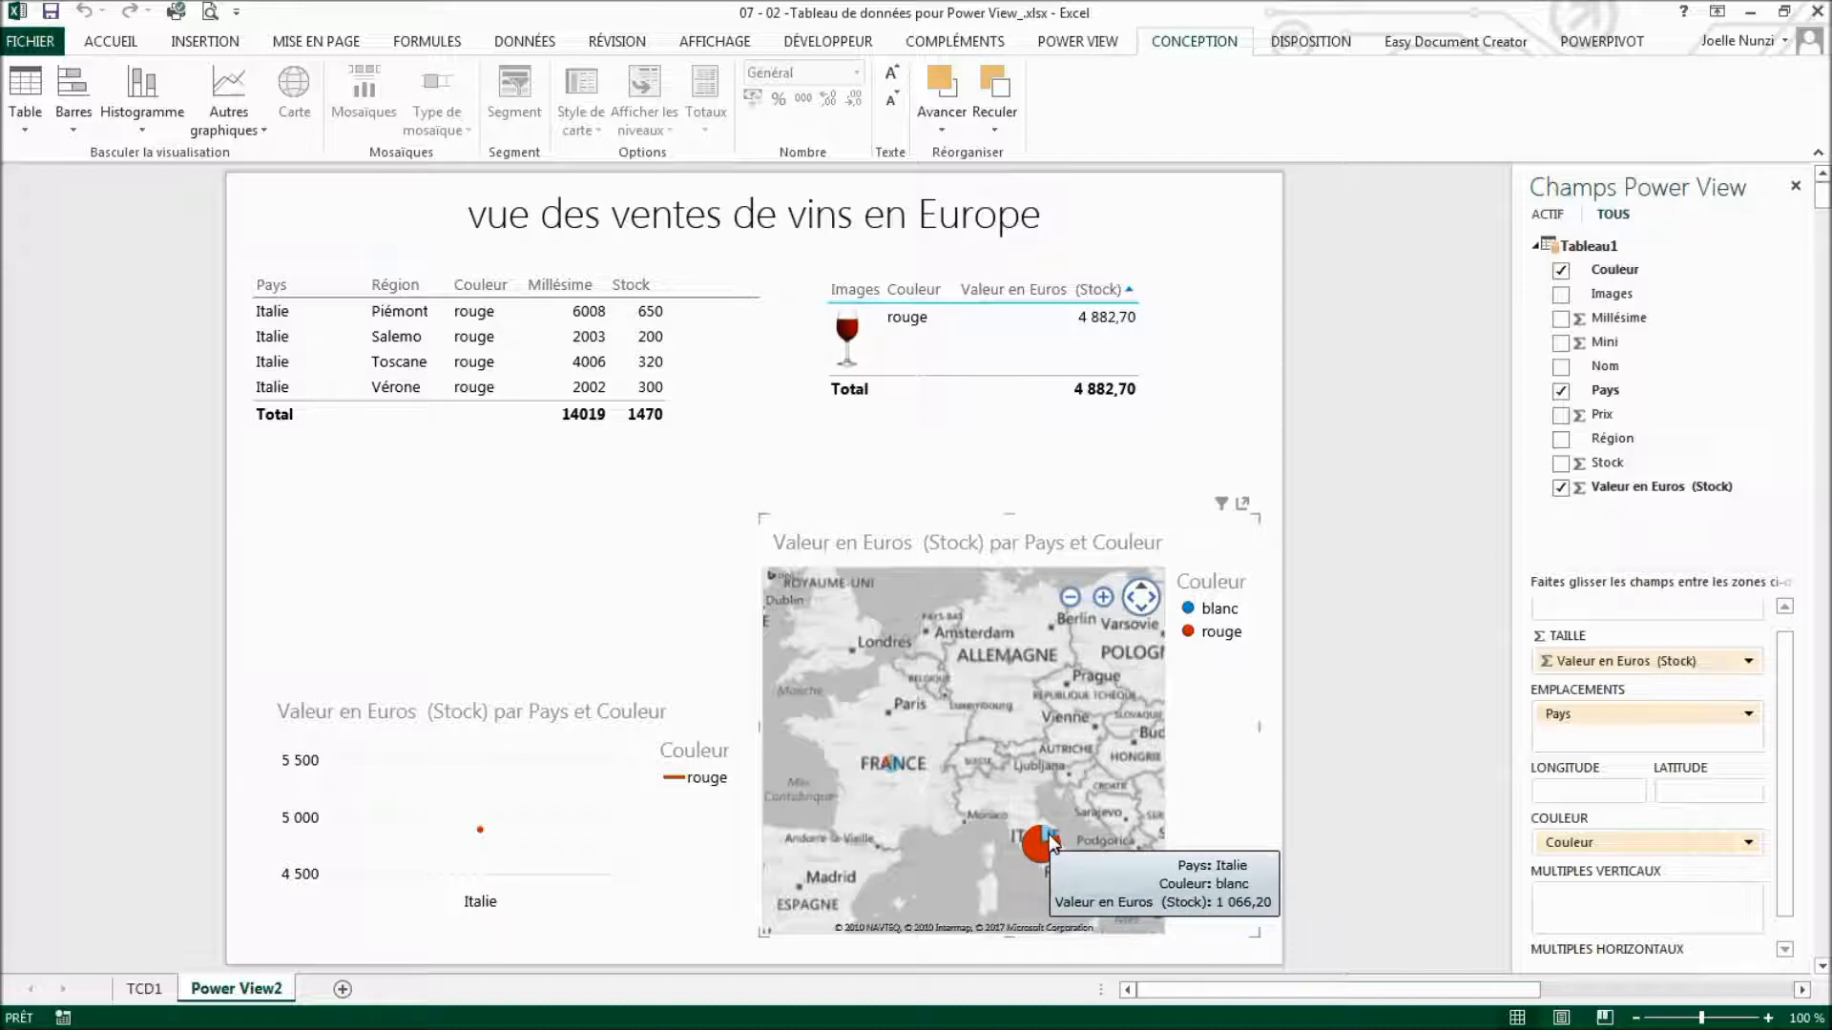
click(1049, 838)
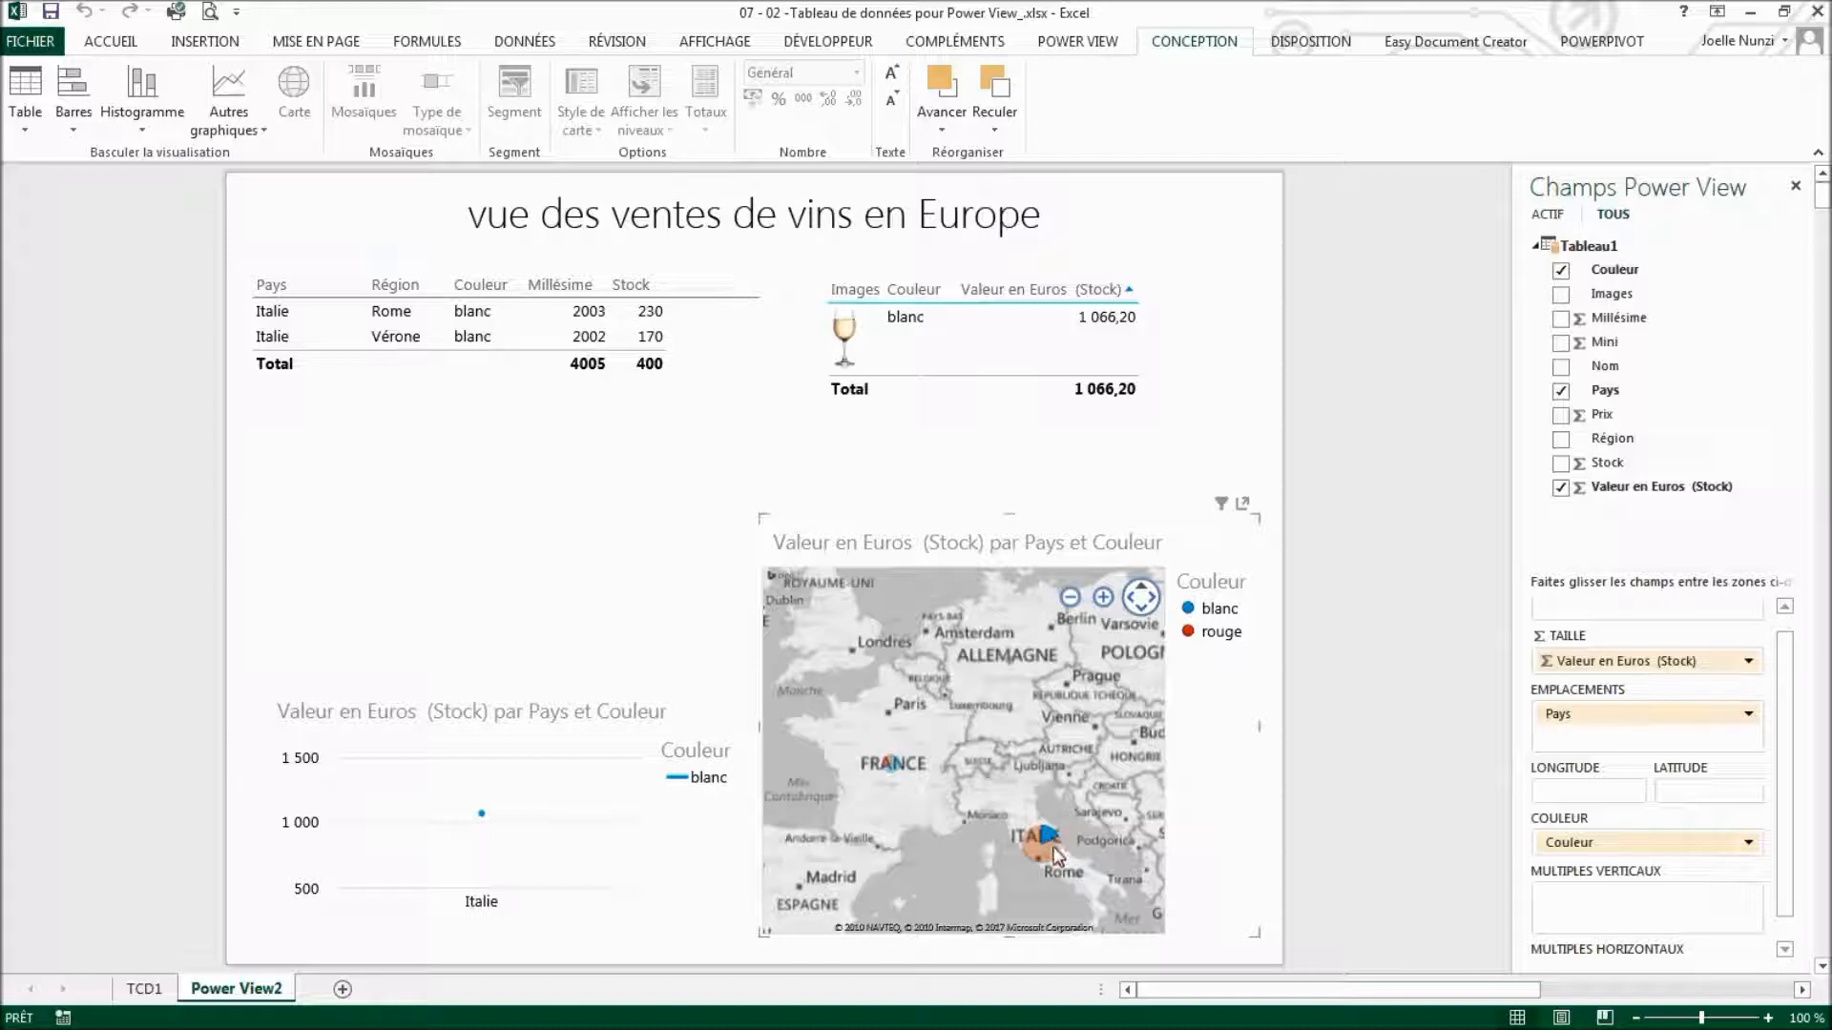
mouse_move(1038, 841)
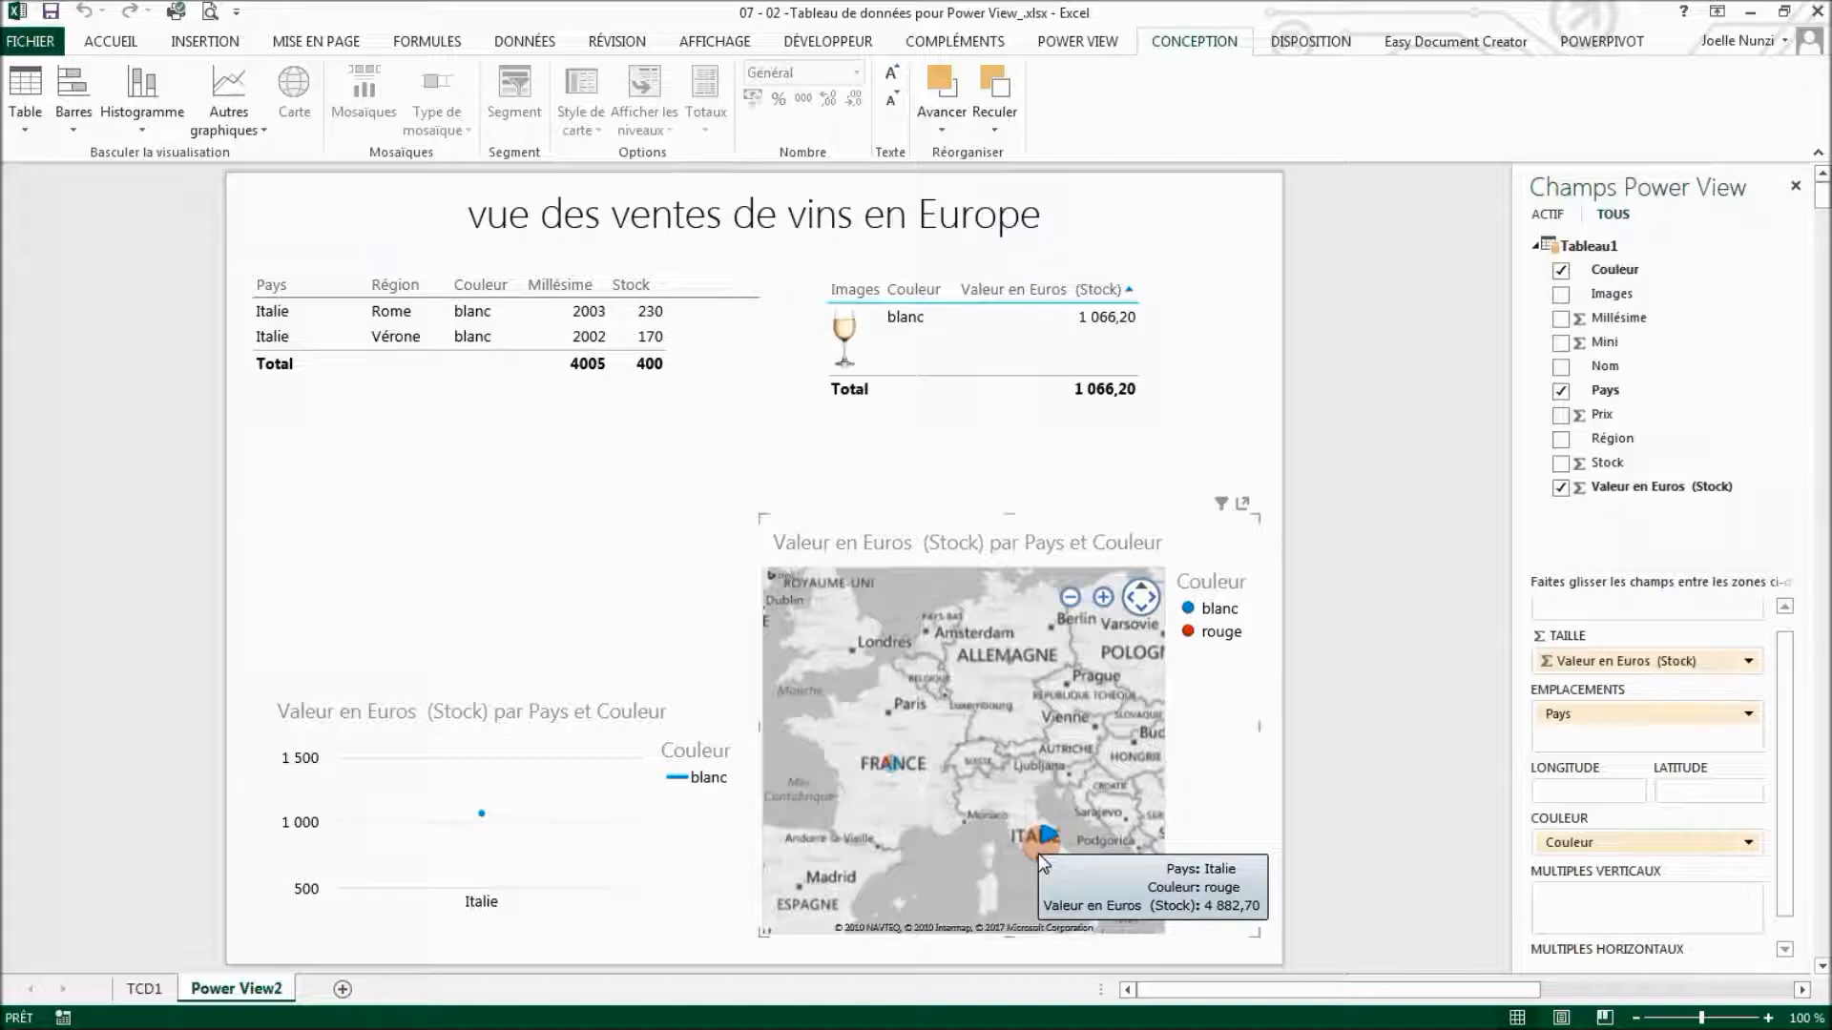
click(1038, 853)
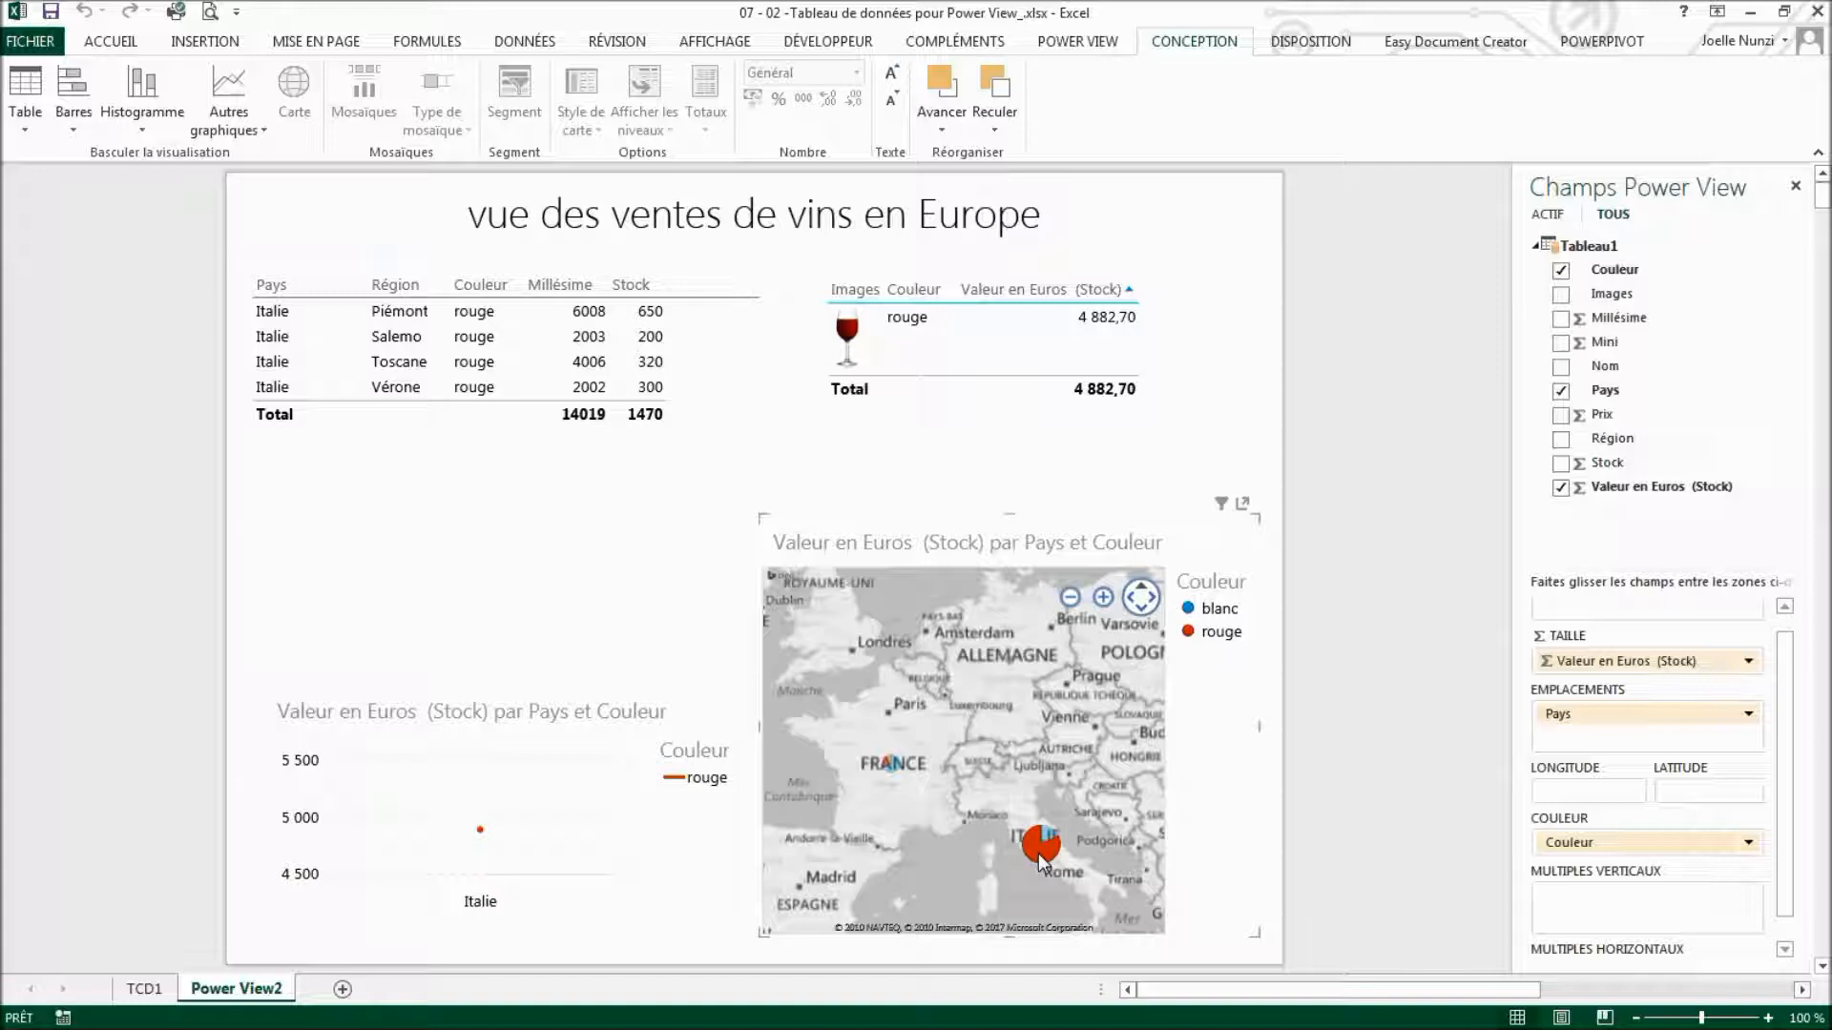
Cross-filter the report with the rouge and blanc slices of France and the rouge slice of Allemagne, and clear the map selection.
click(891, 769)
mouse_move(900, 780)
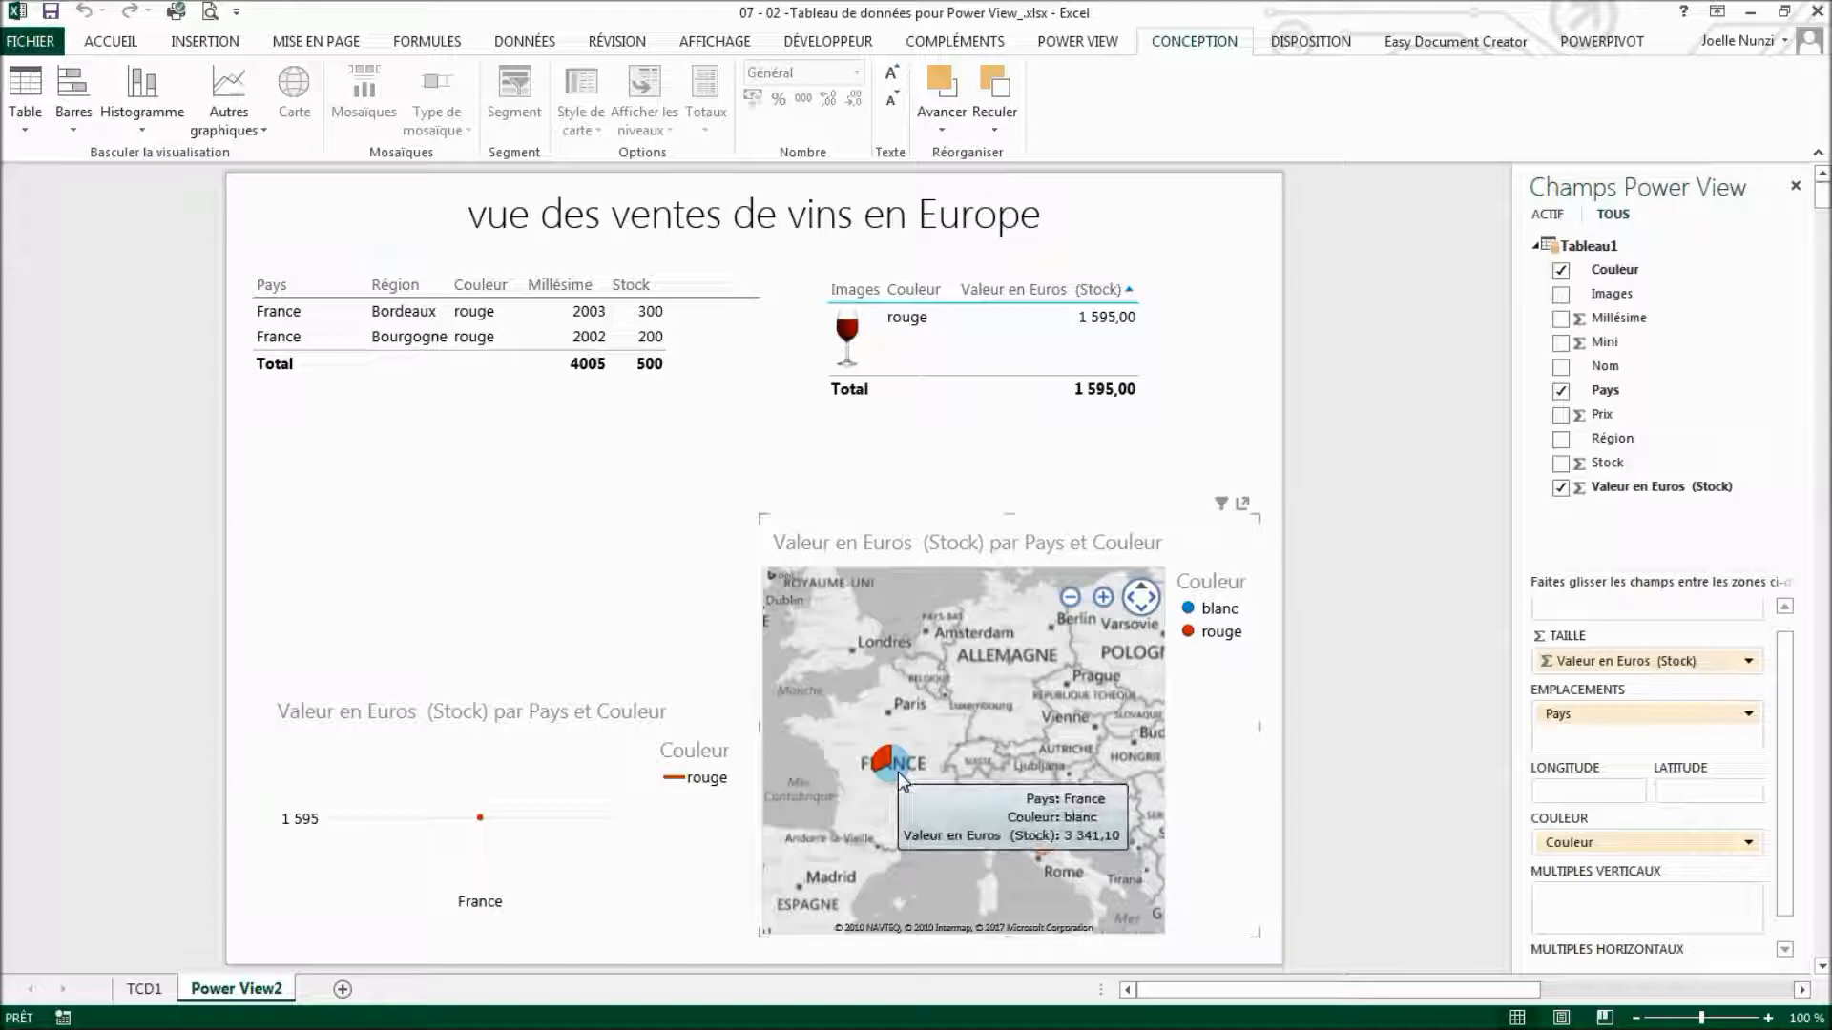
click(897, 775)
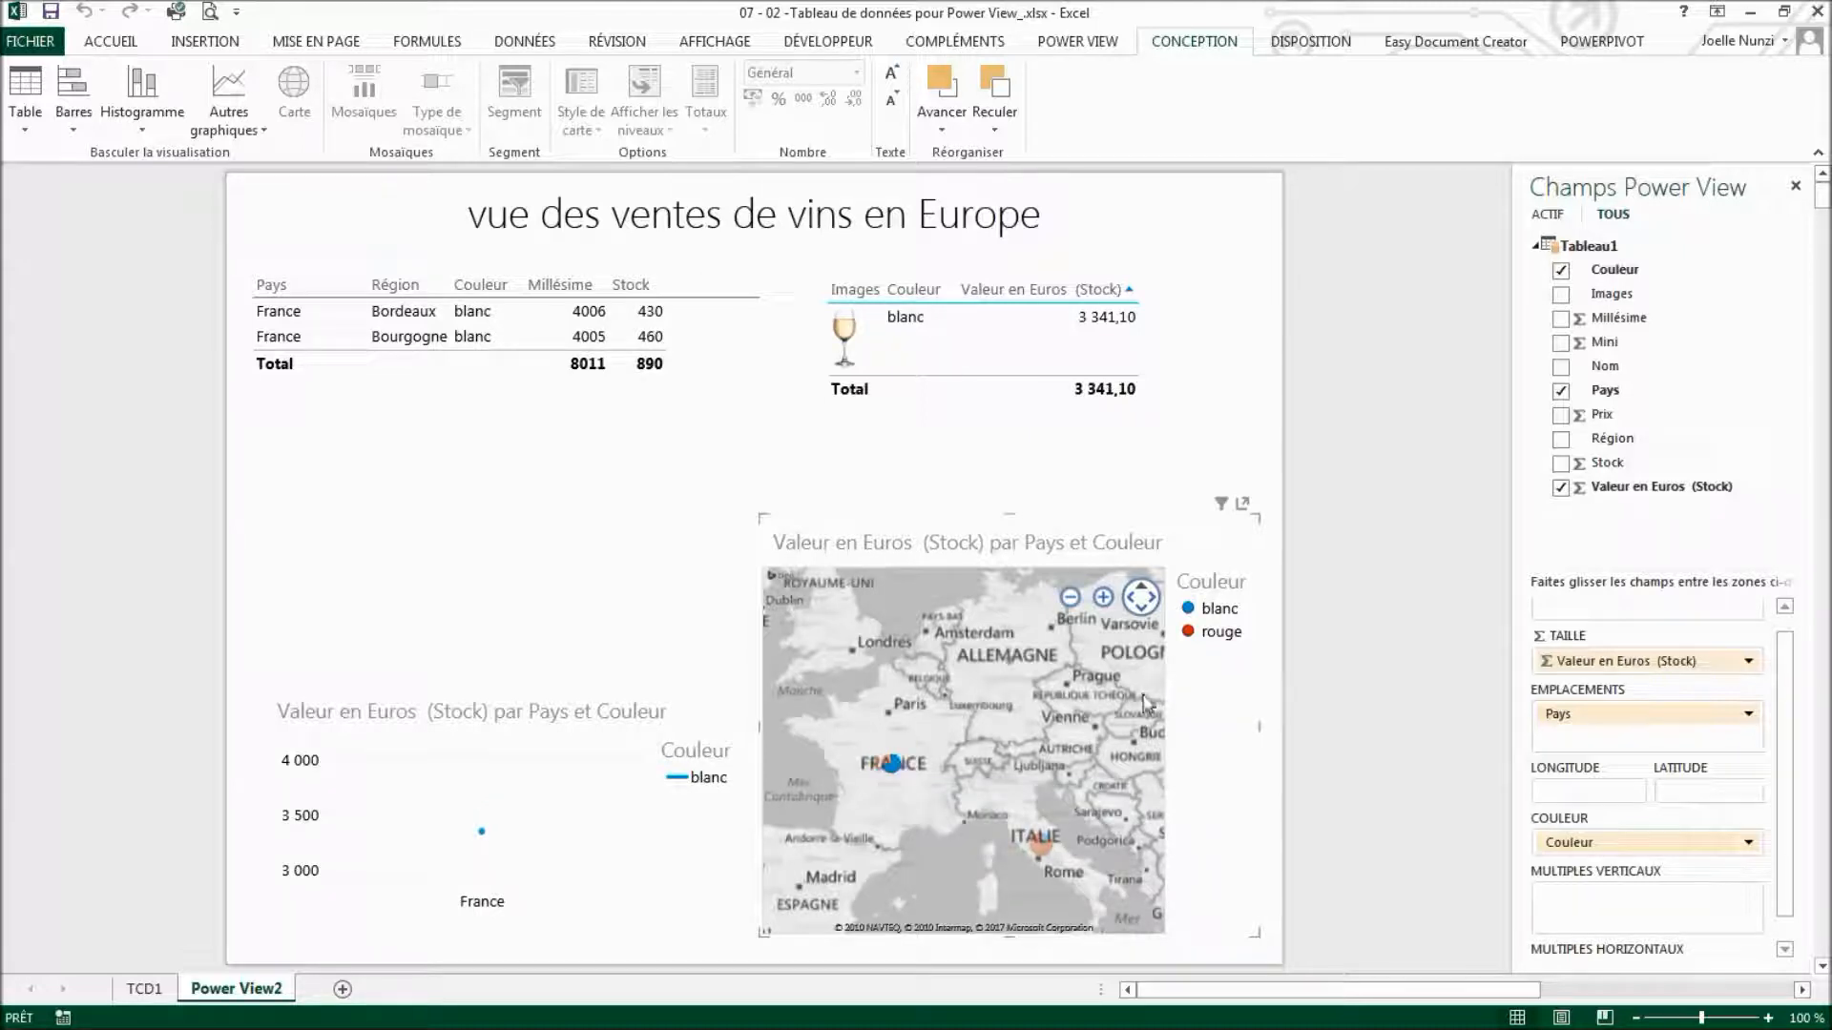
click(1017, 666)
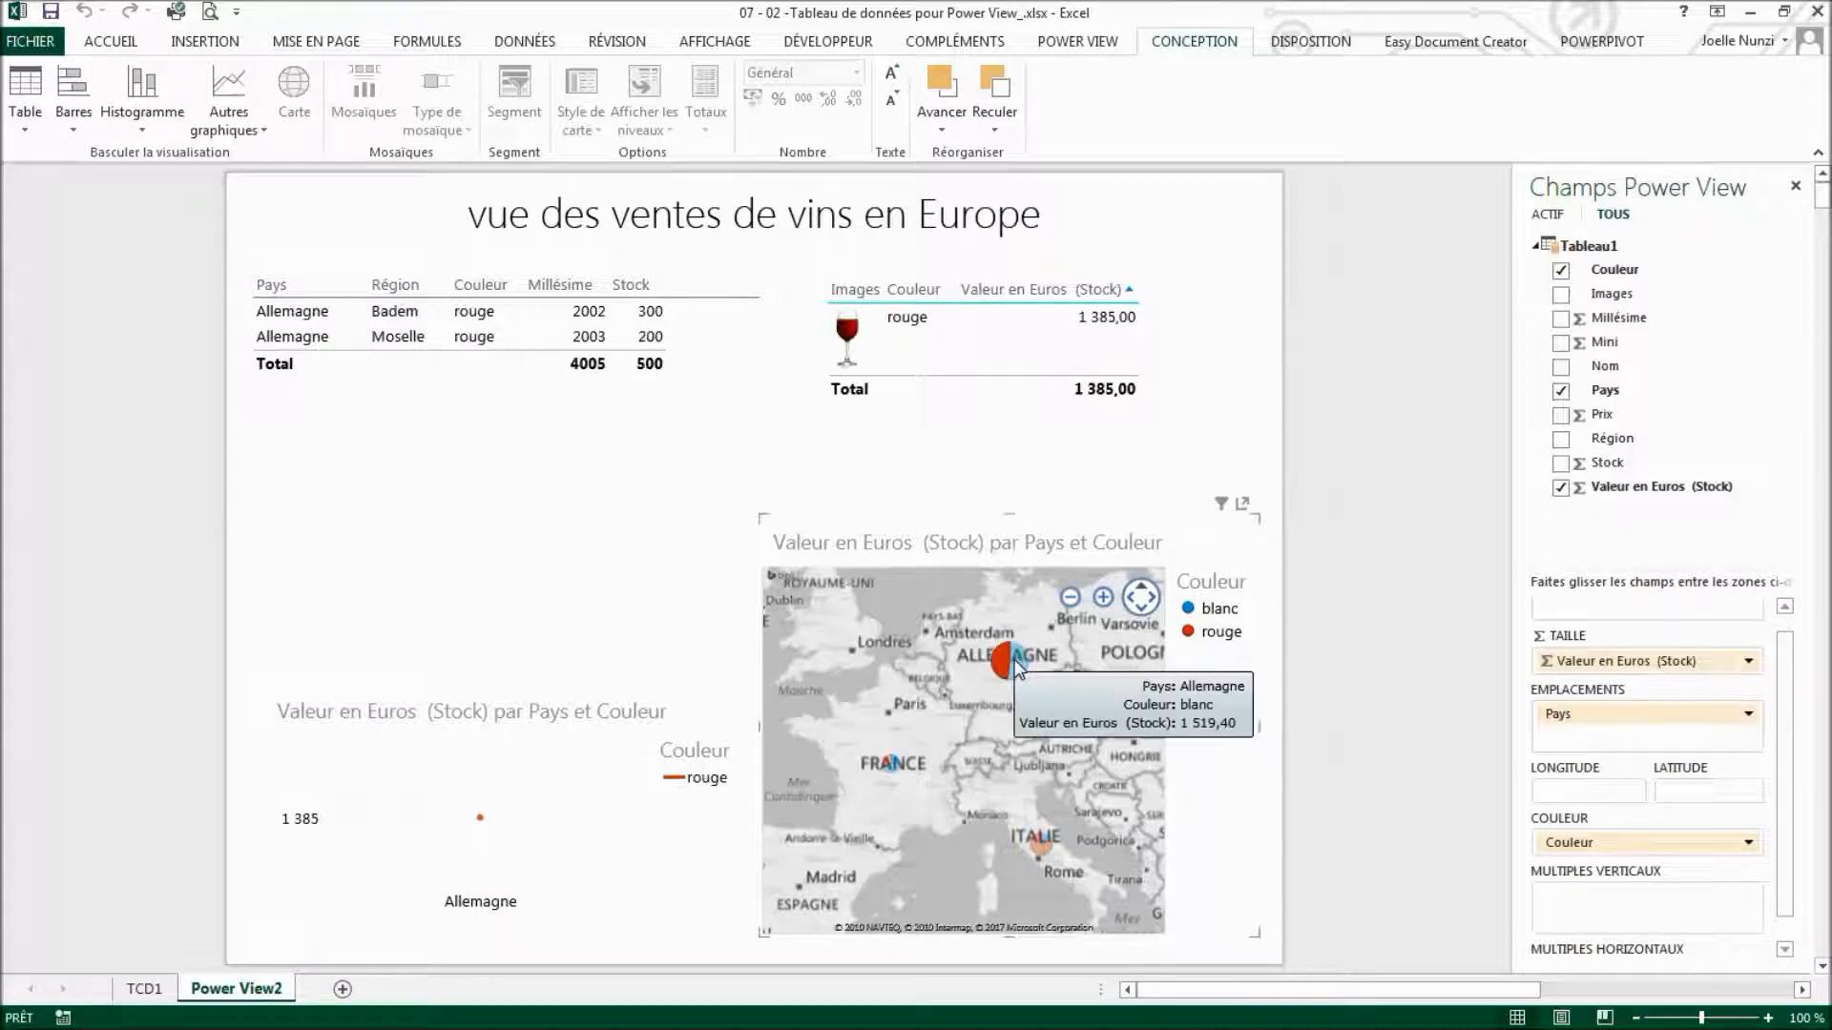
click(1005, 654)
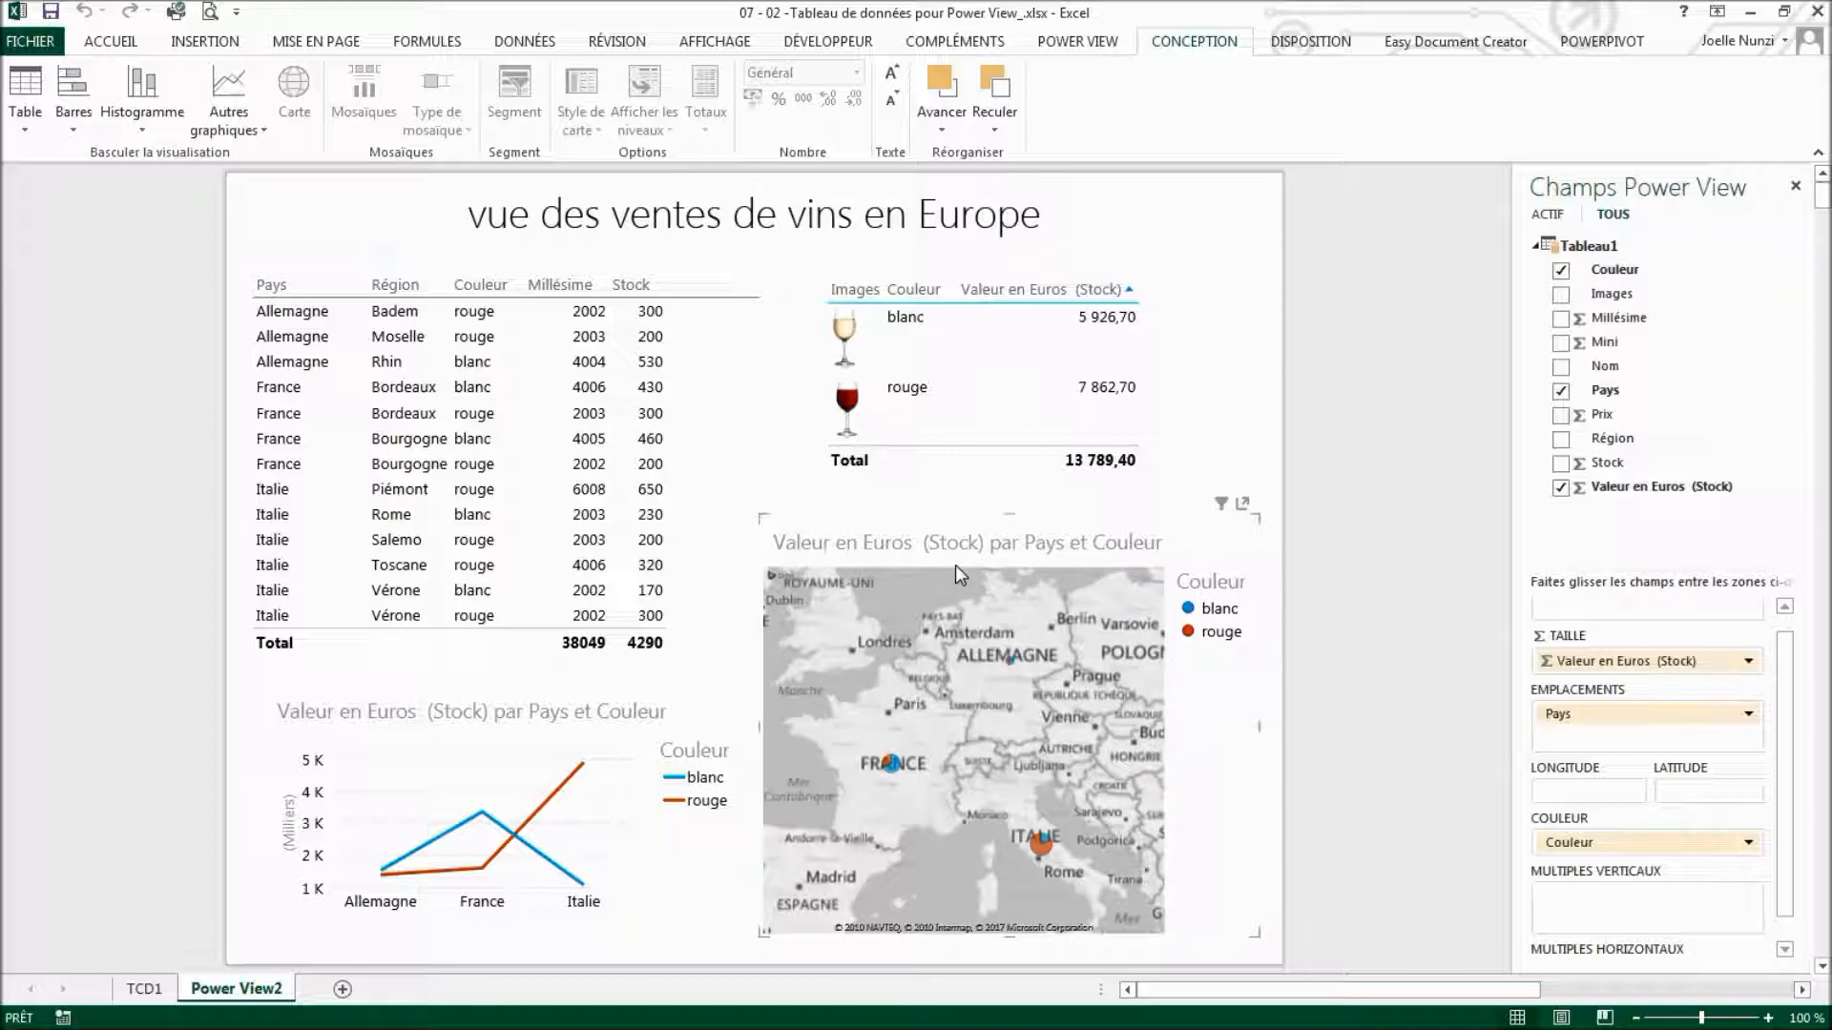
Capitalise the first word of the report title so it reads "Vue des ventes de vins en Europe".
double_click(498, 213)
text(Vue)
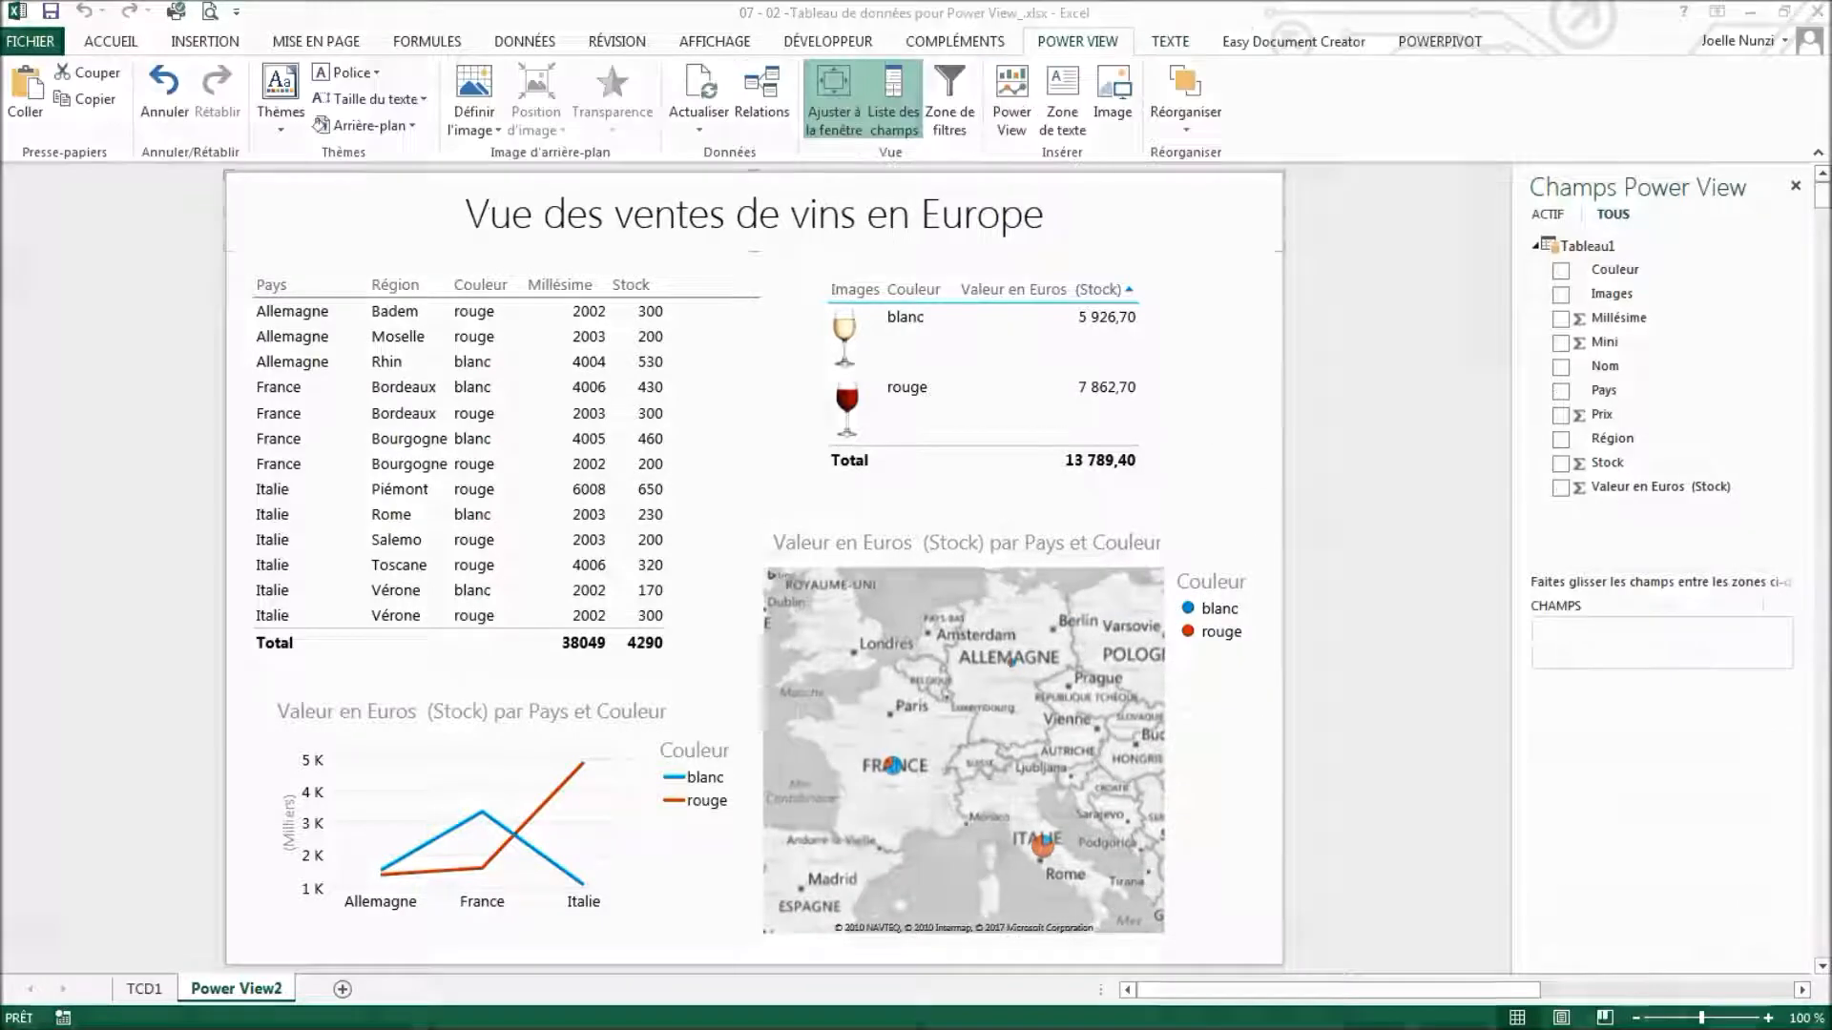
Expand the map to fill the report, examine the blanc and rouge slices of Italie, and restore its original size.
mouse_move(1243, 519)
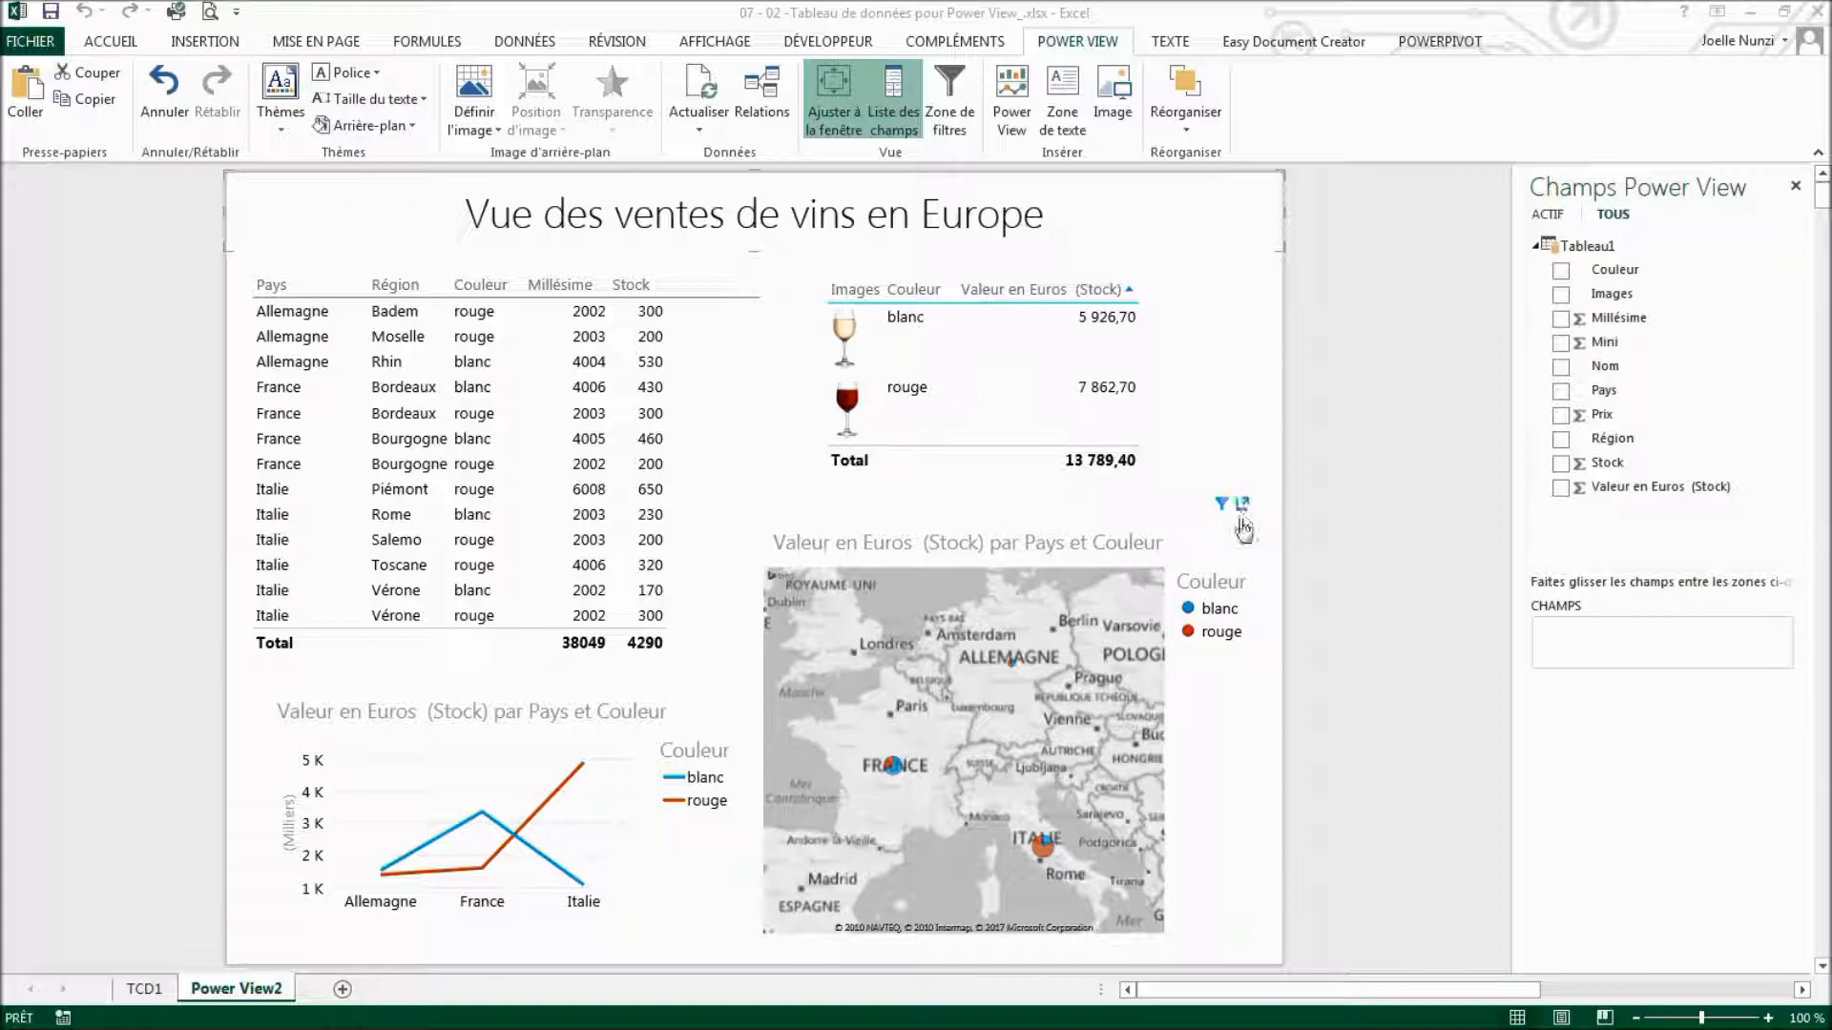
click(1243, 502)
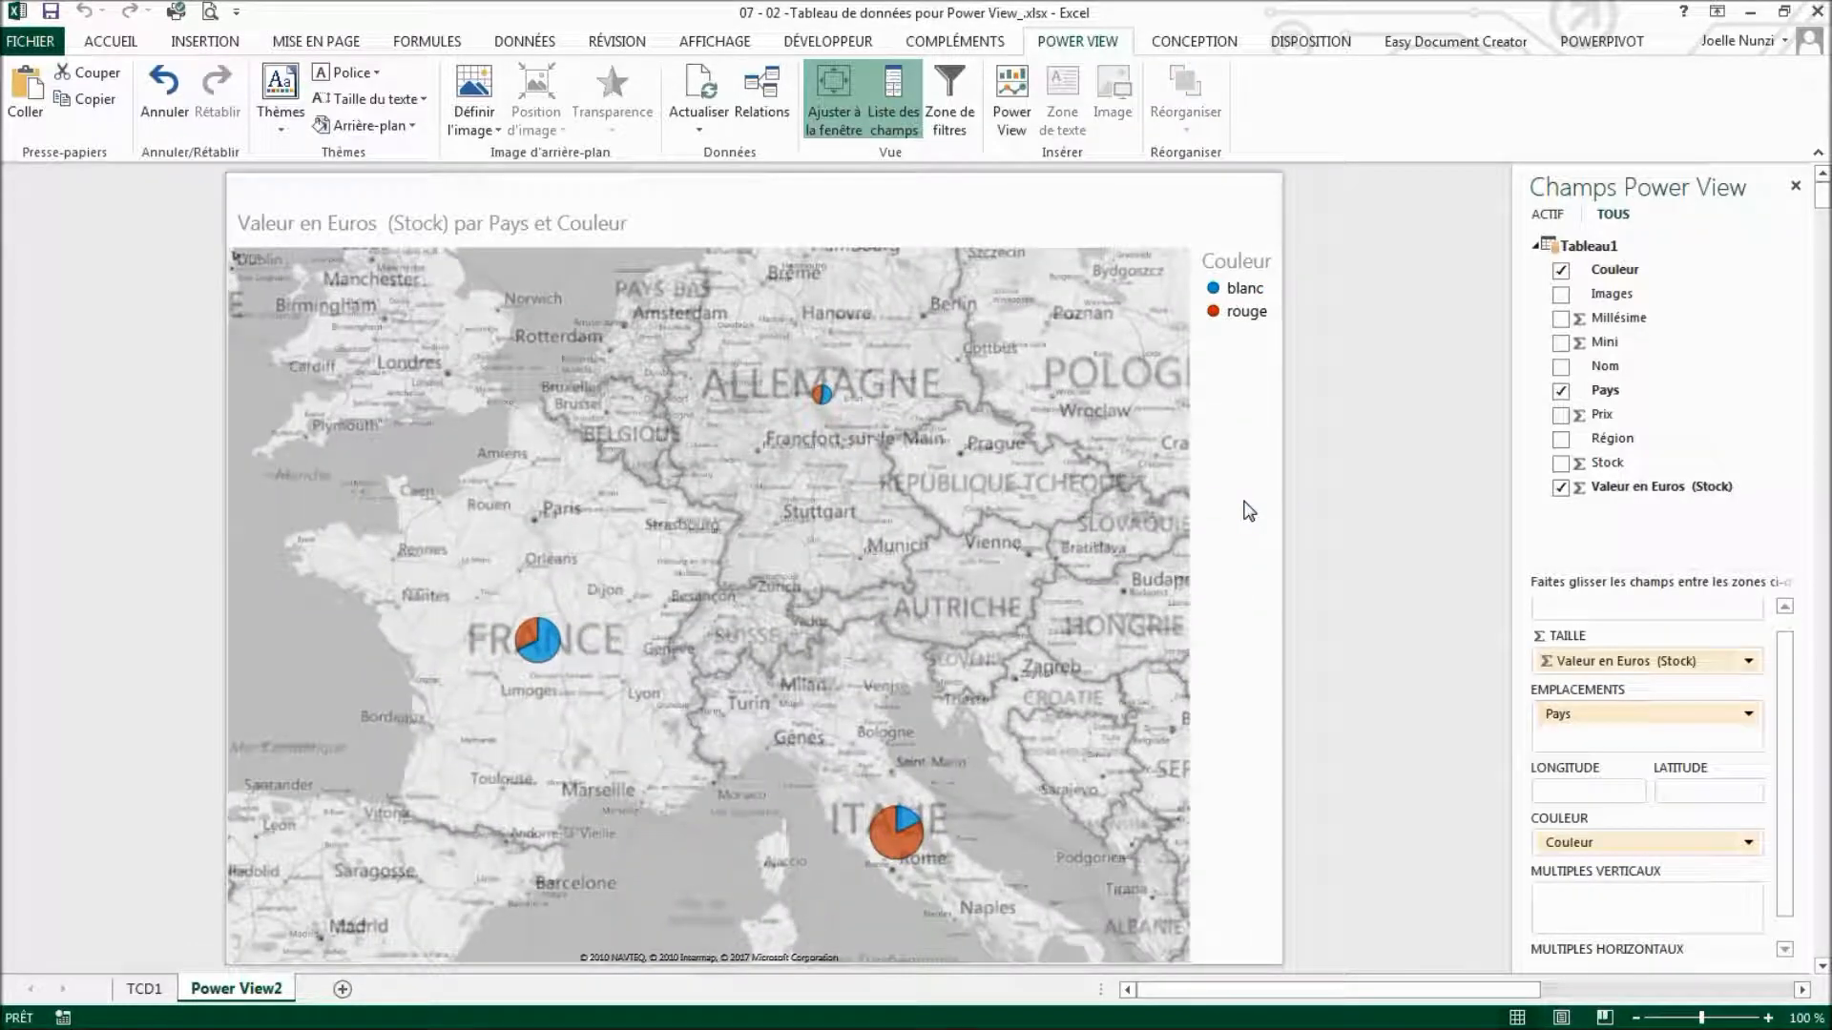
mouse_move(1242, 509)
mouse_move(904, 826)
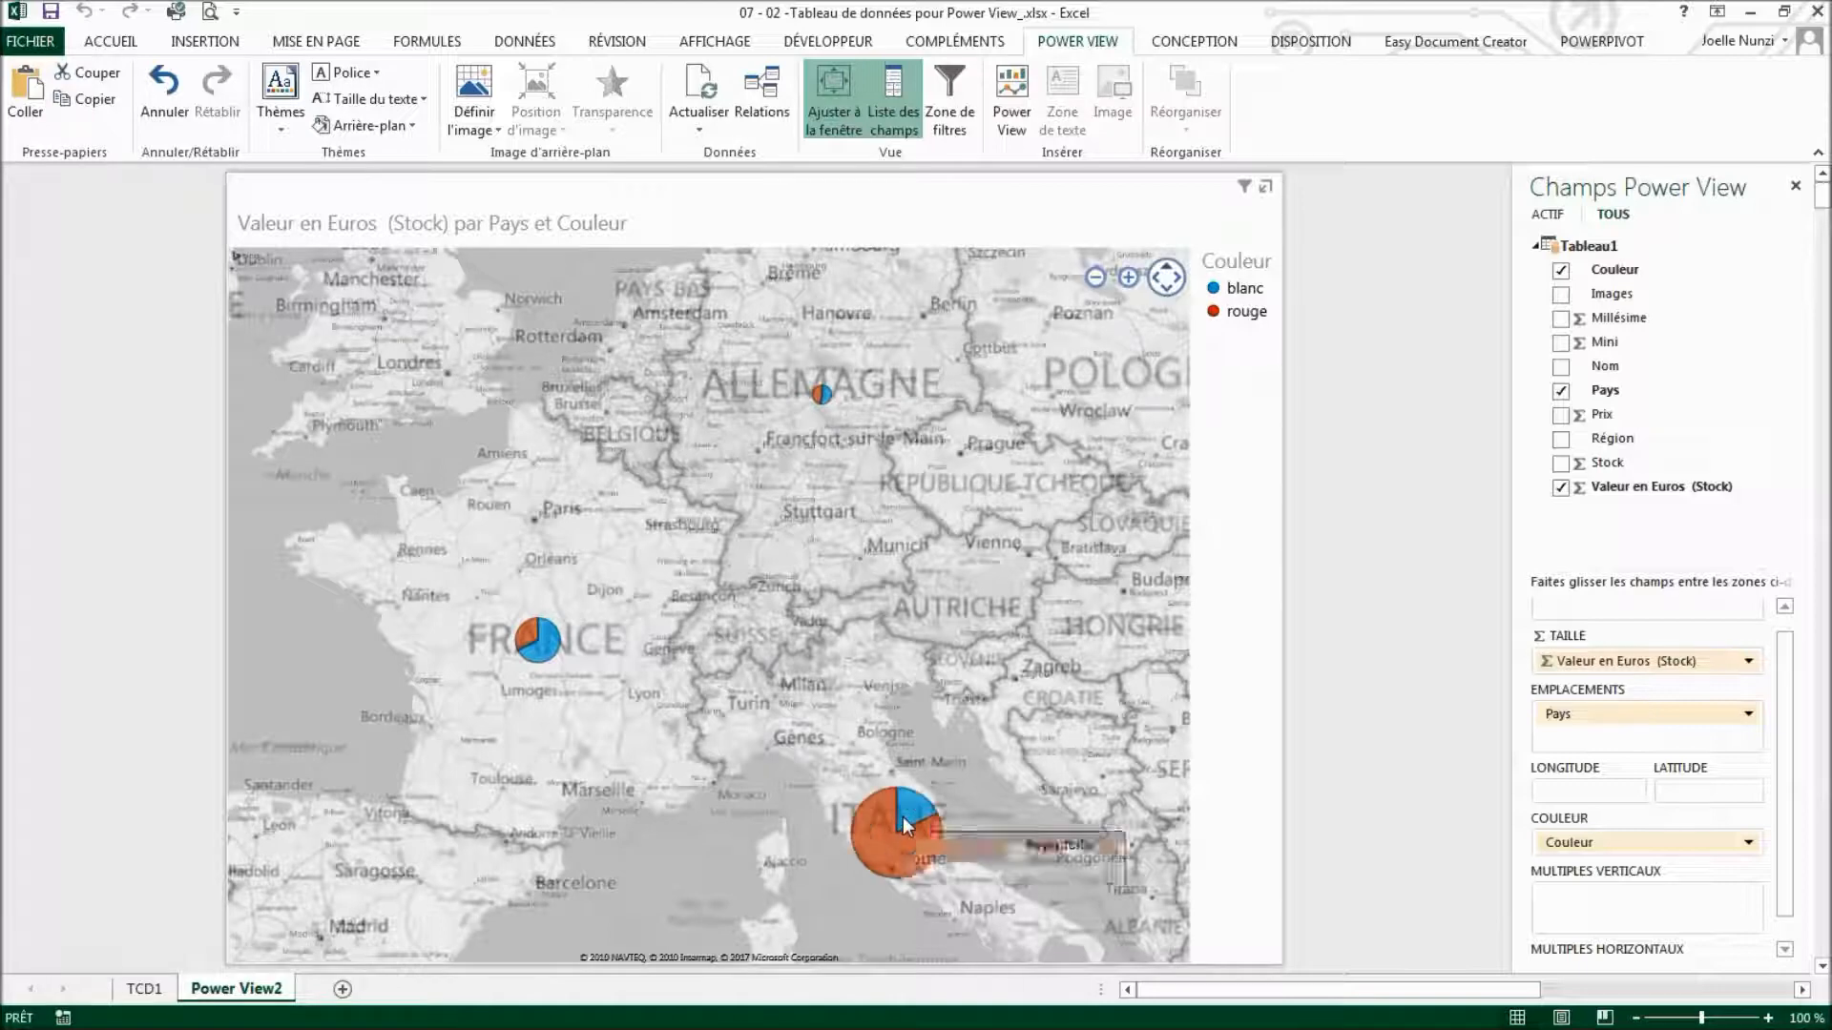
mouse_move(895, 856)
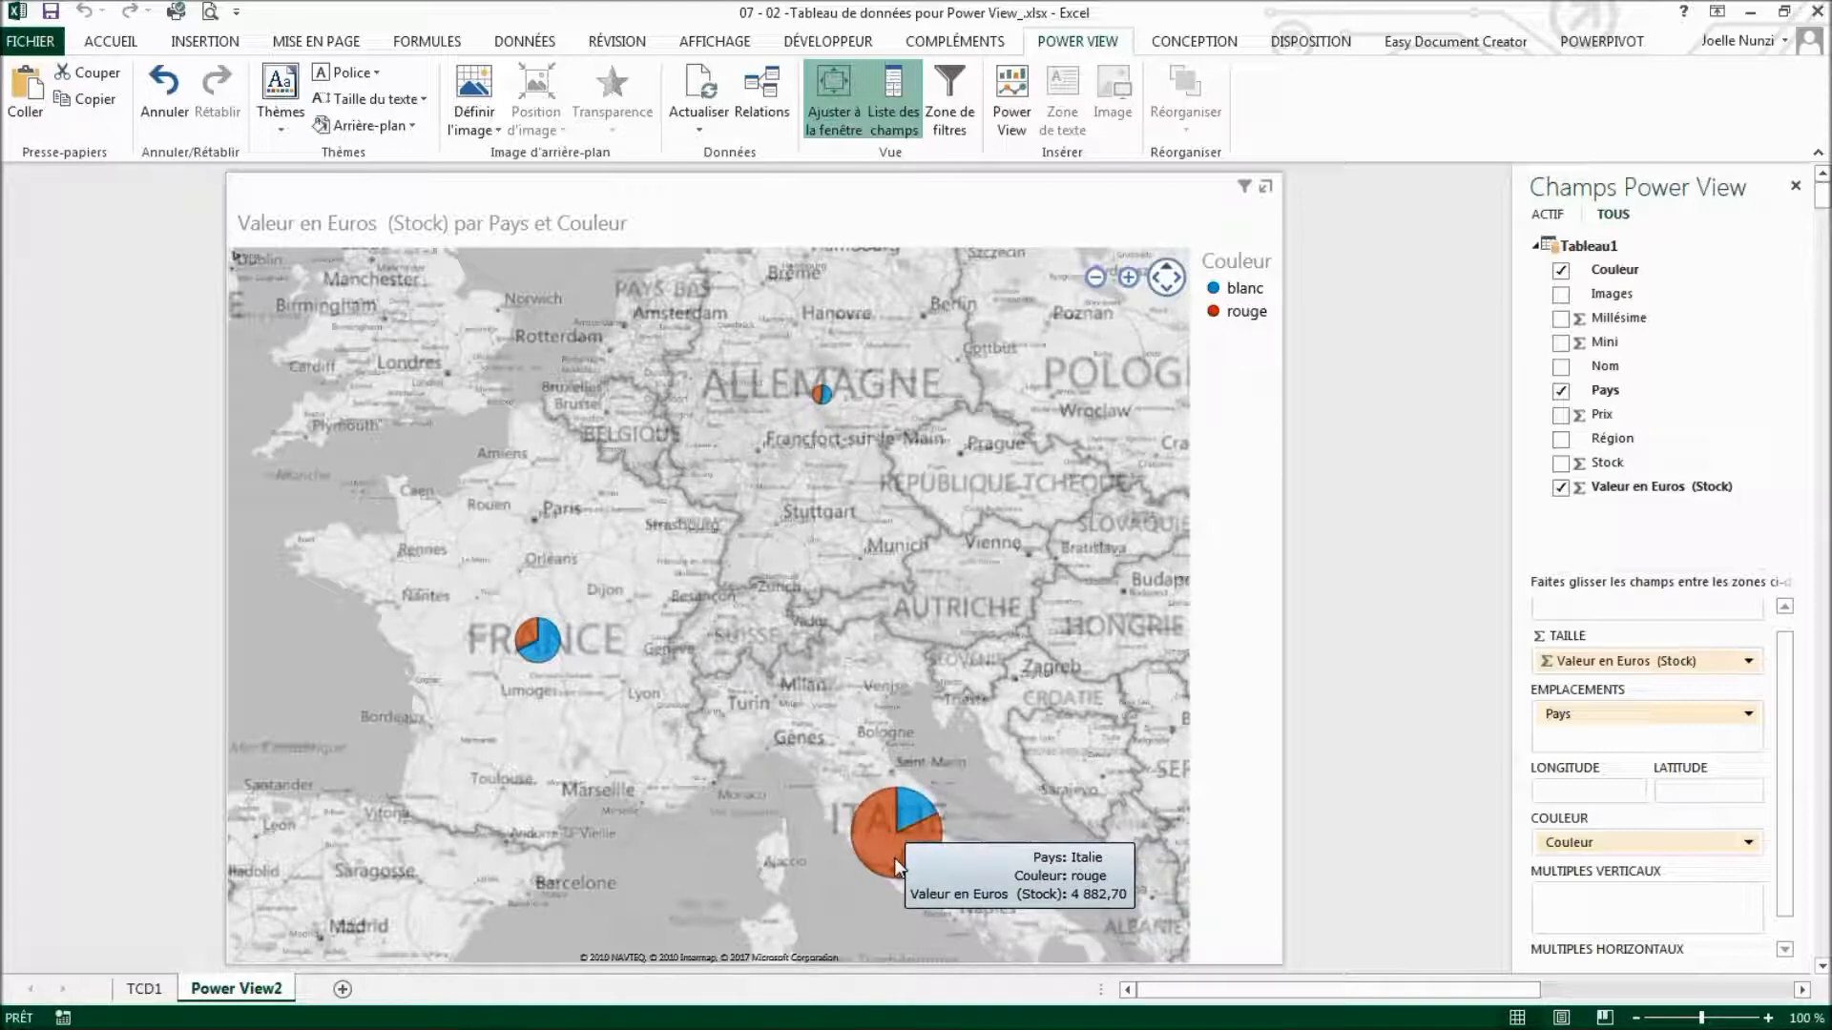
click(1267, 188)
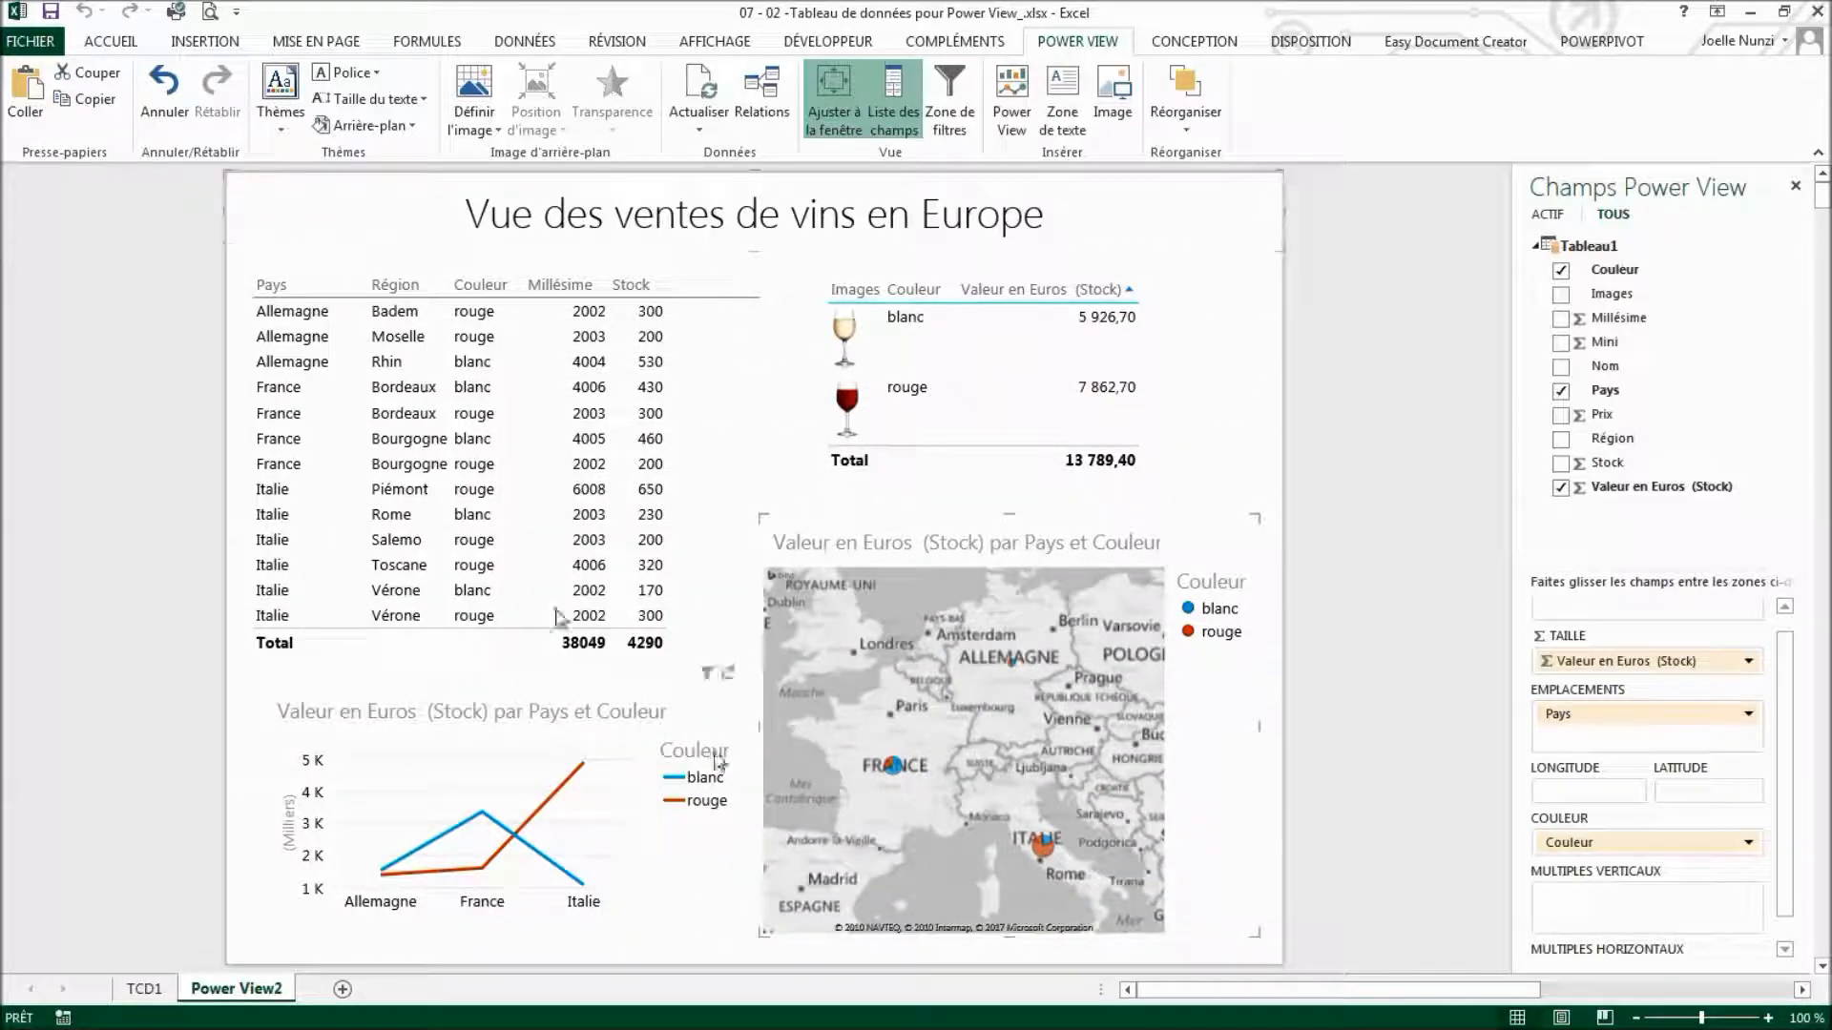
Expand the line chart to fill the report and restore it, and hide and redisplay the Power View field list.
click(728, 675)
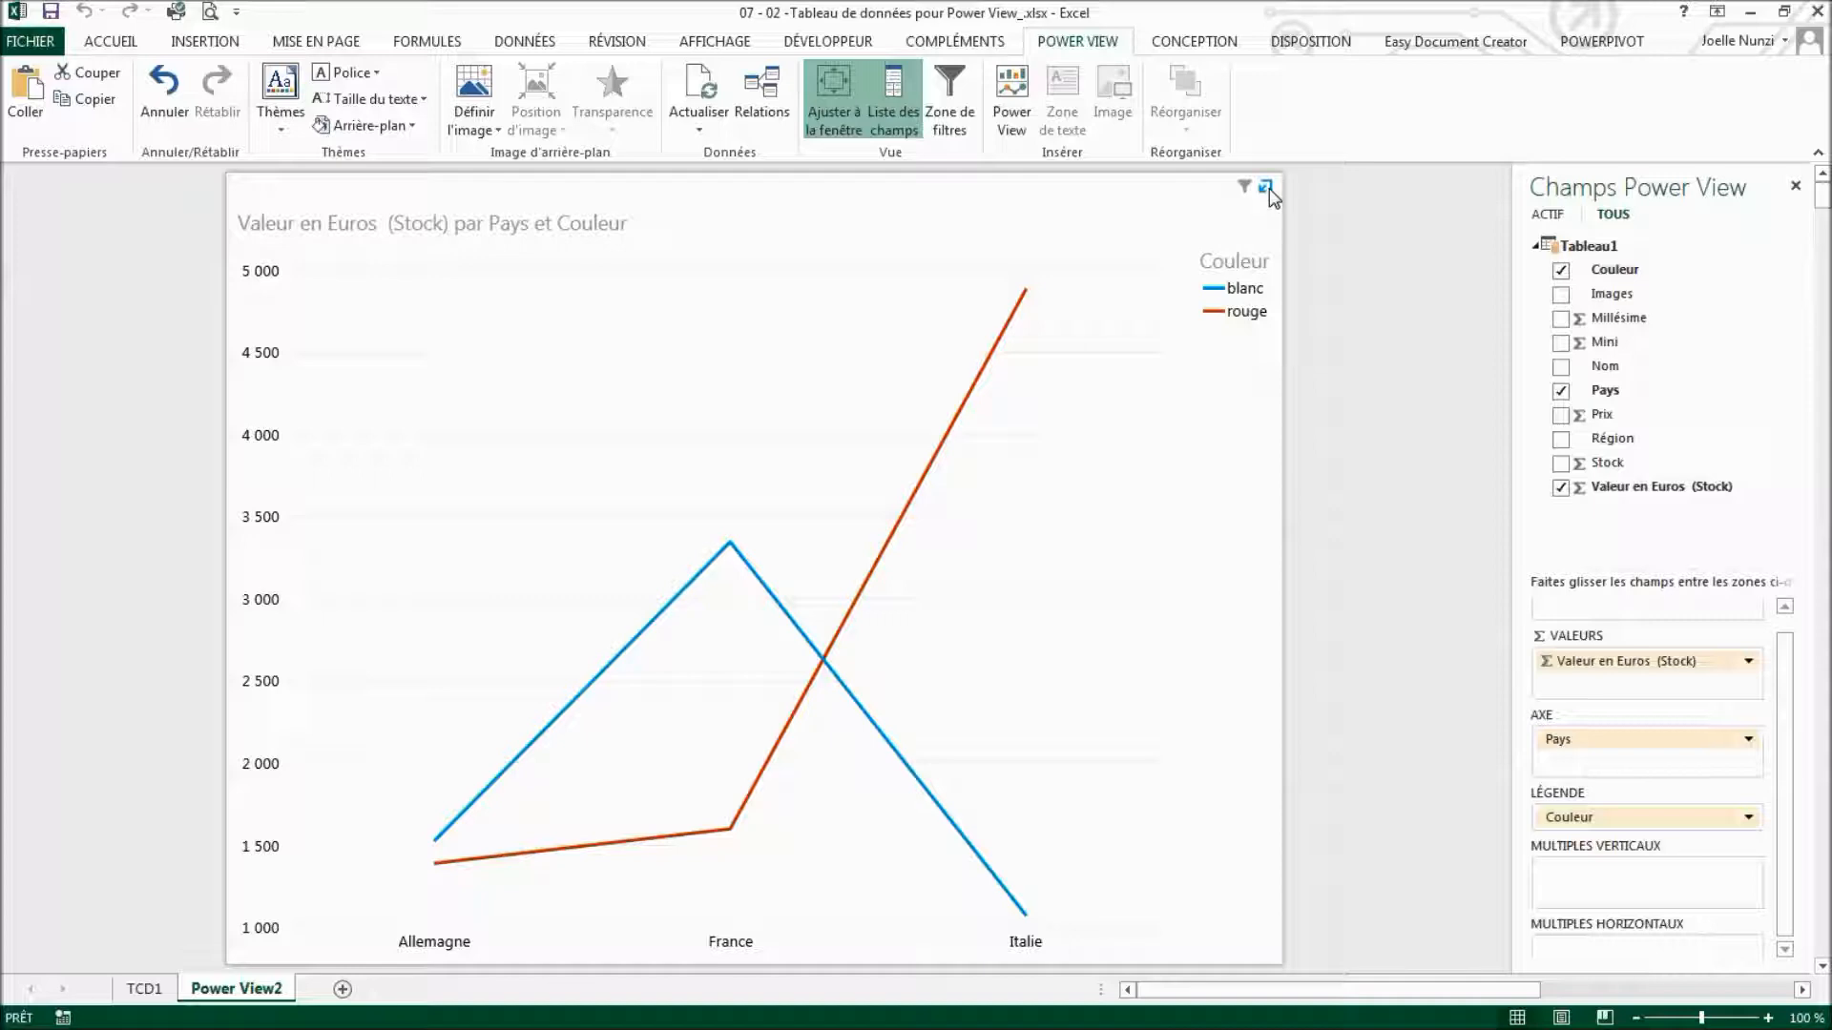
click(1266, 187)
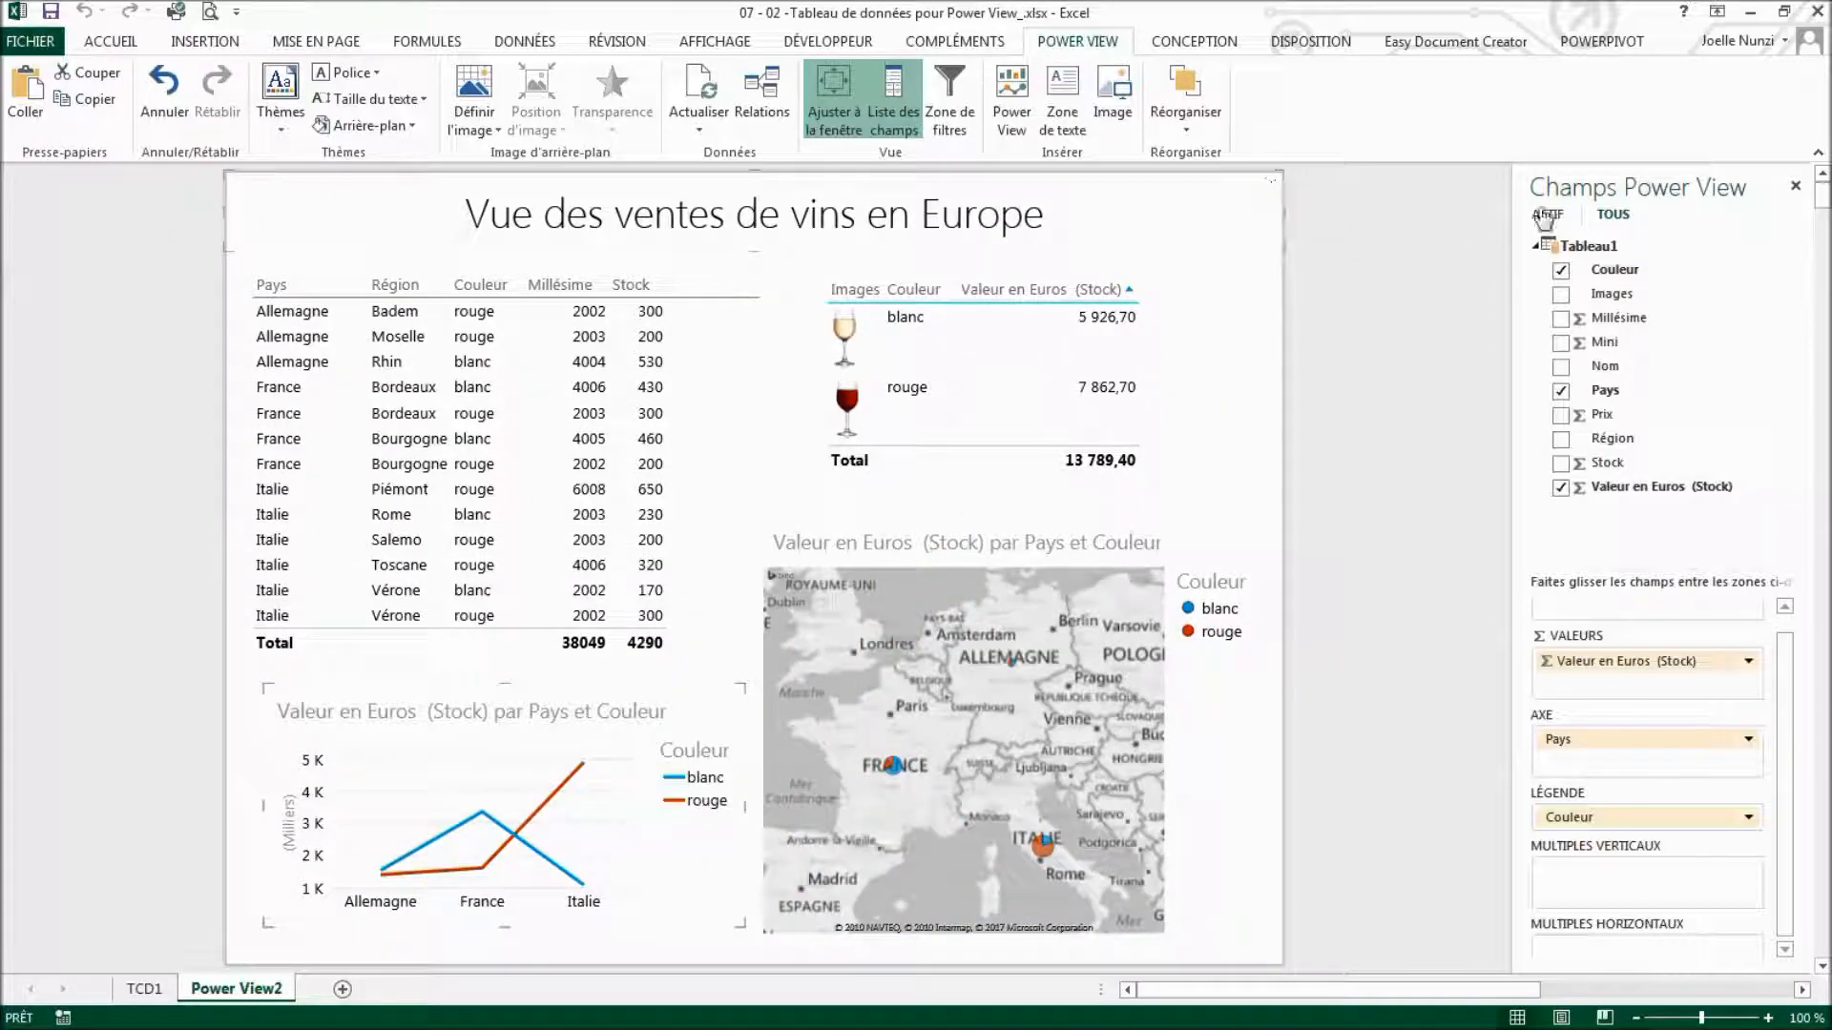
click(1796, 187)
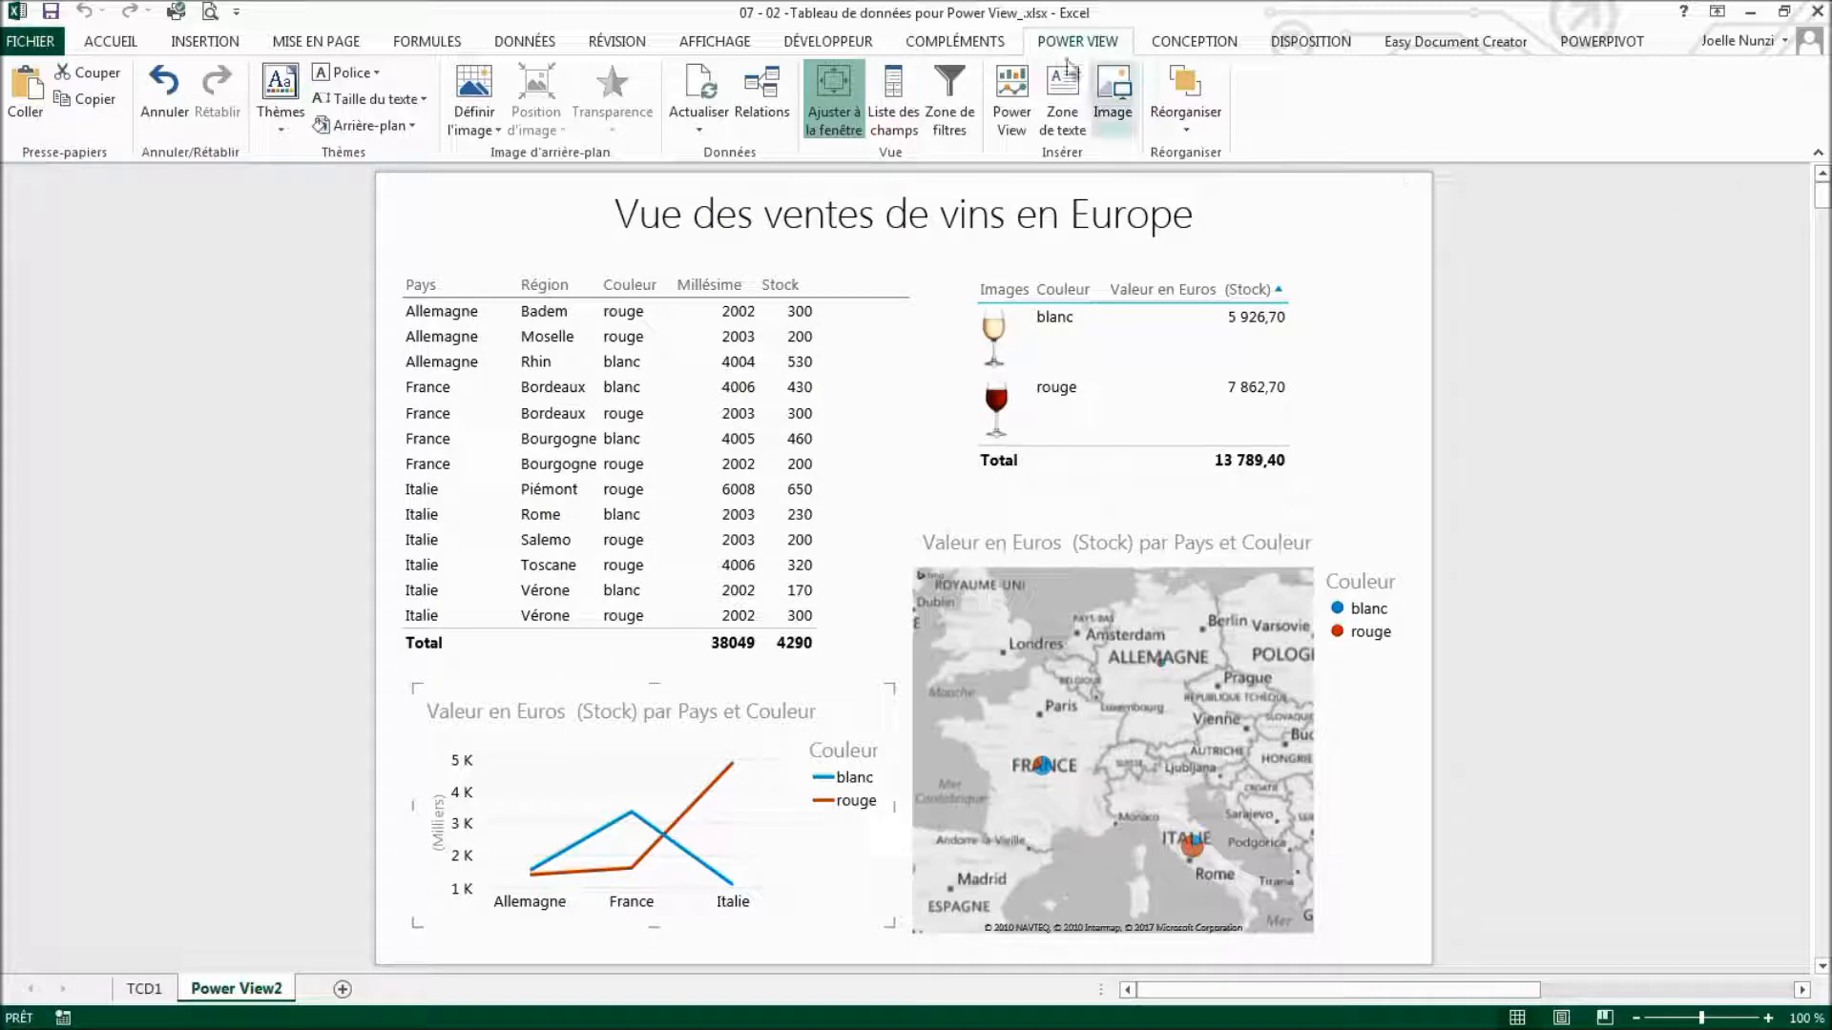
click(887, 88)
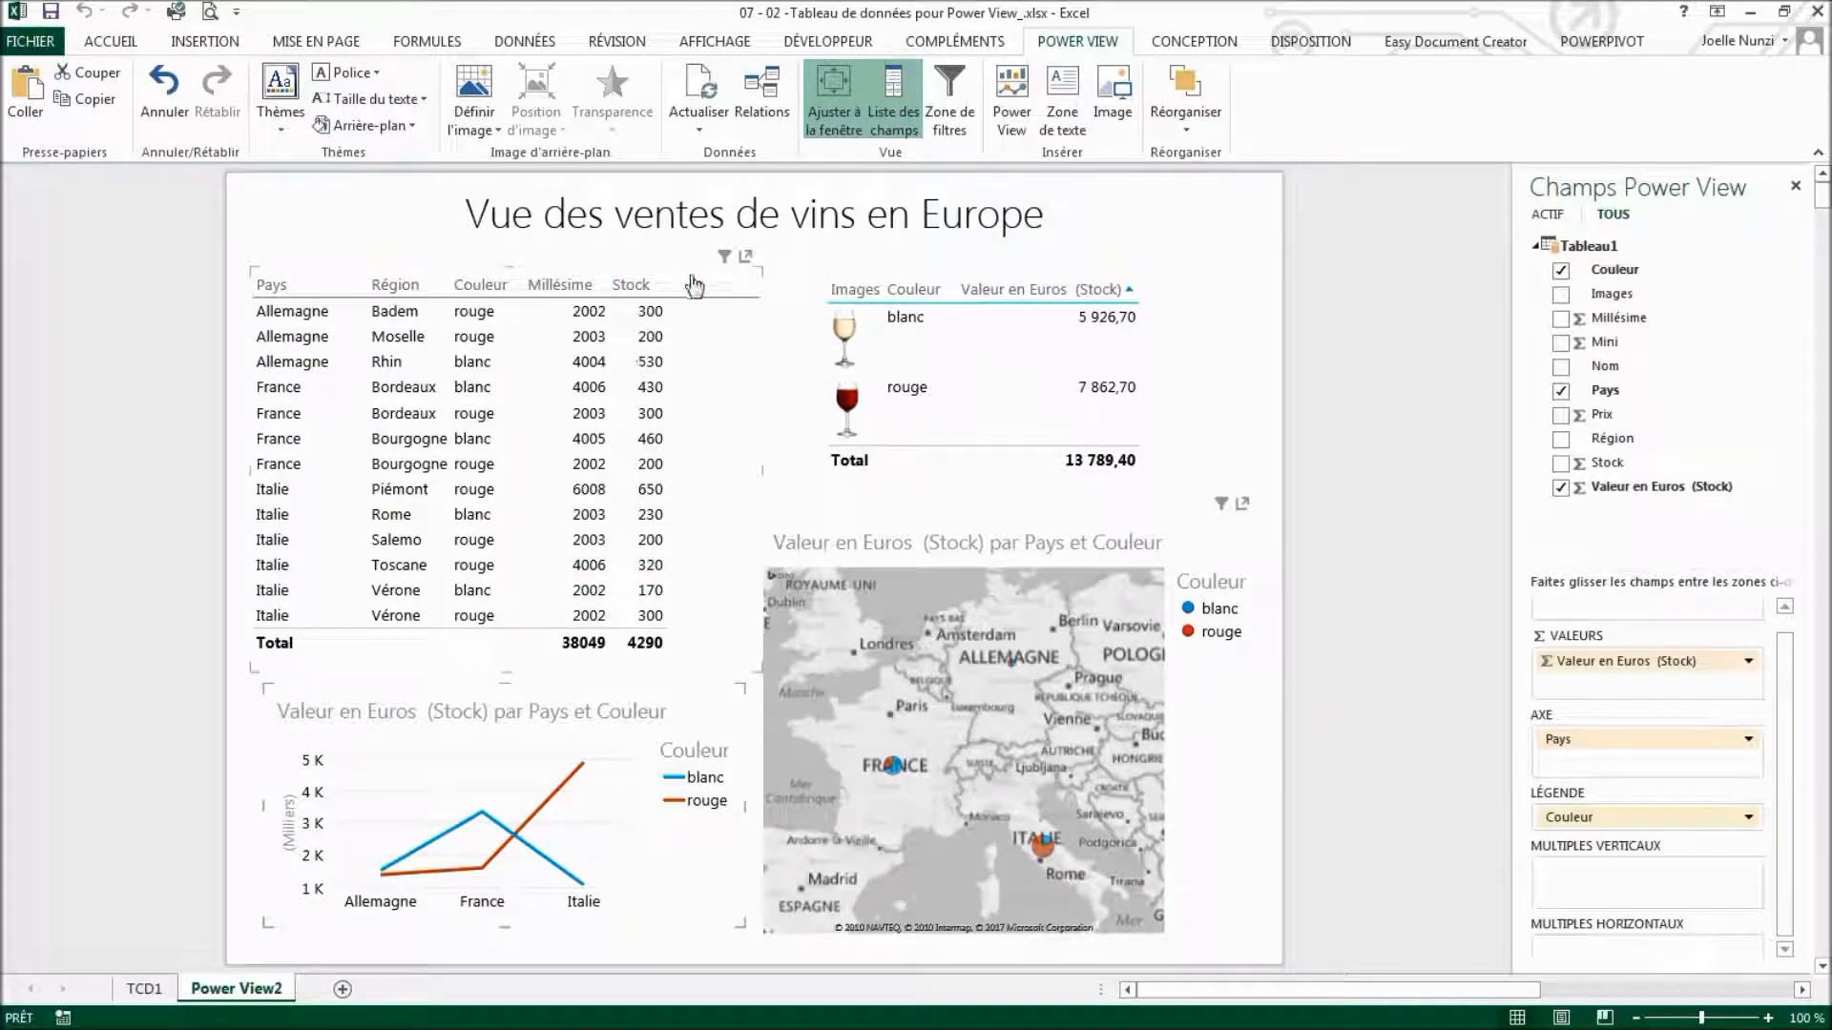
Filter the wine stock table on Pays, first to Allemagne alone and with France and Italie added, and close the filters area.
click(725, 258)
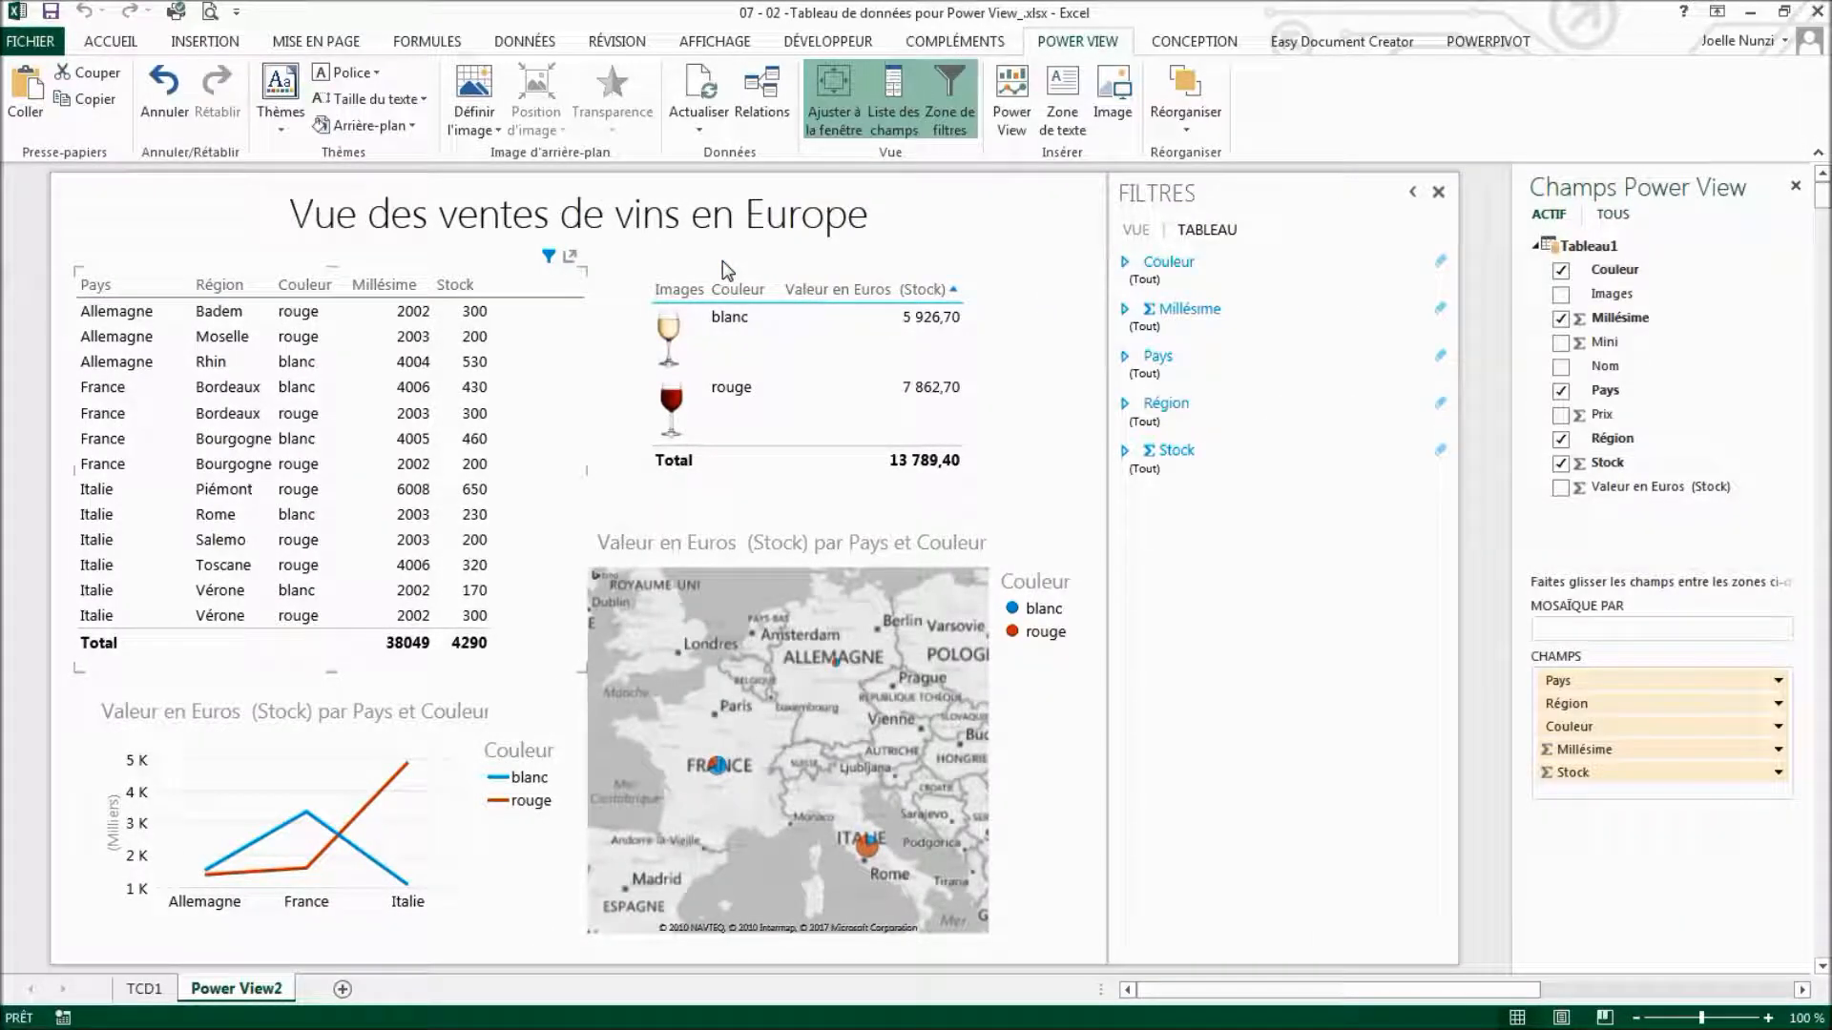
click(1125, 358)
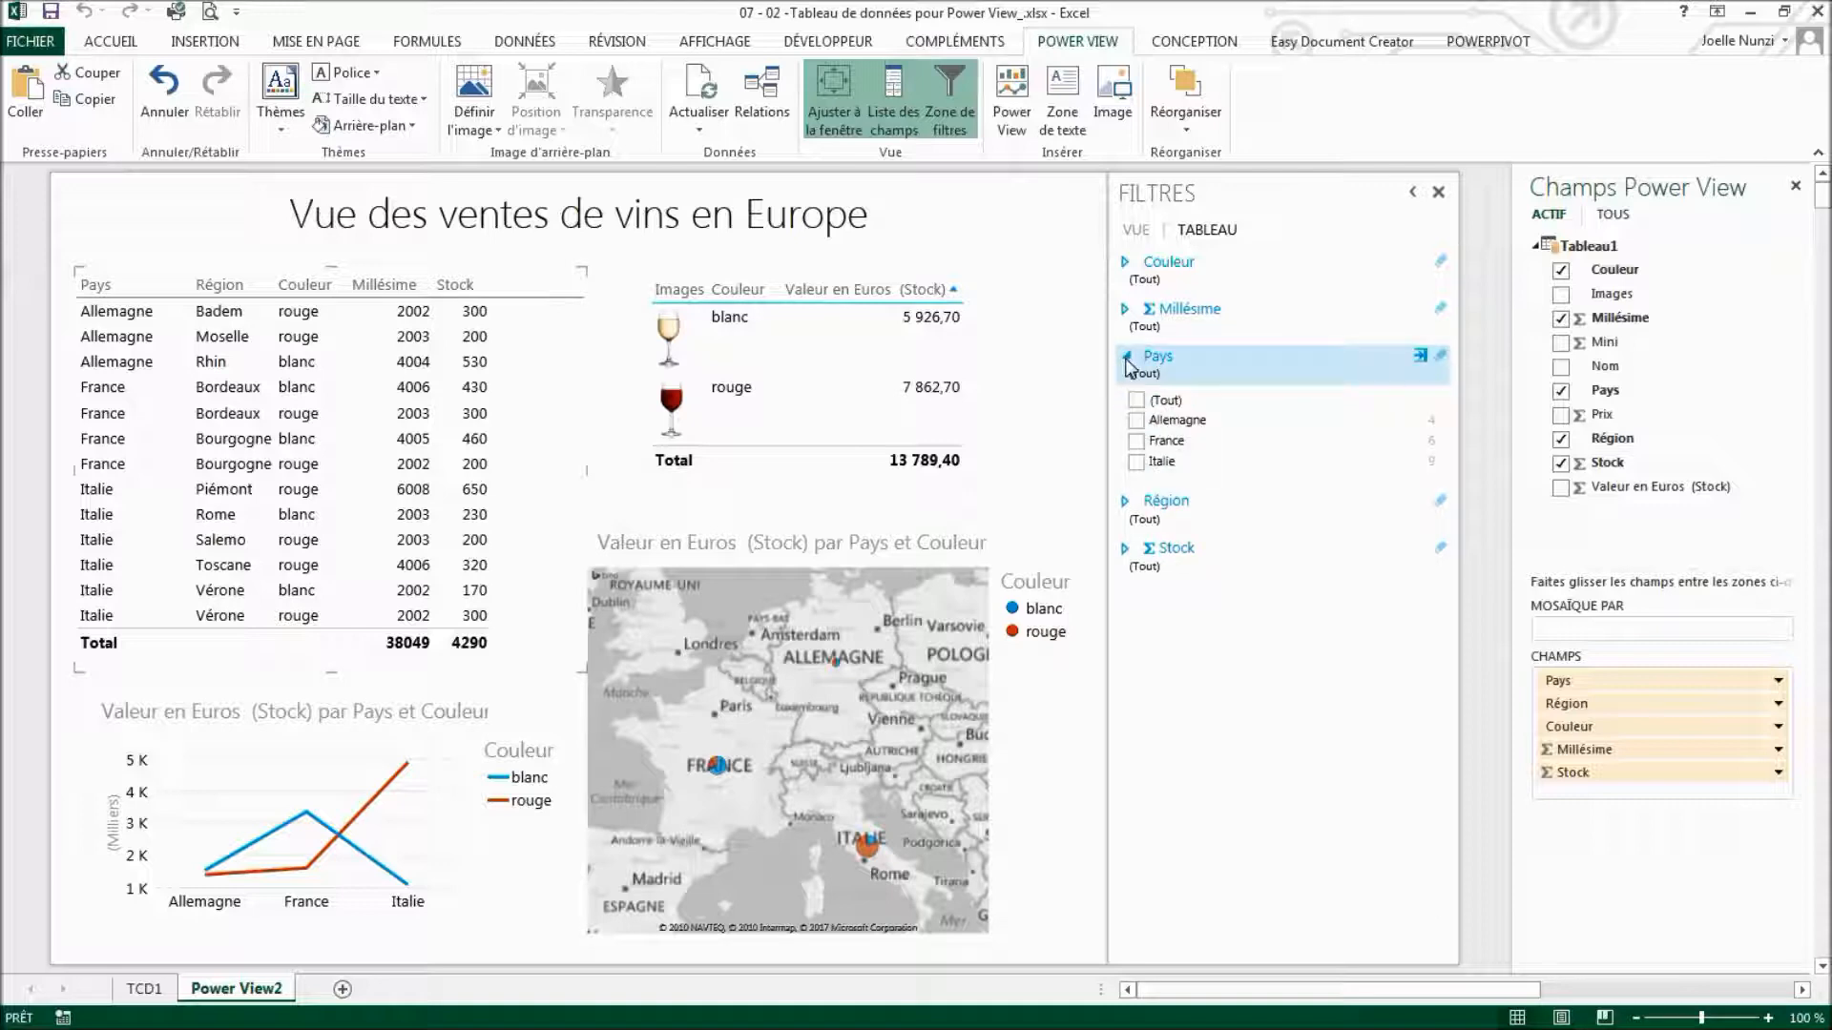
click(1136, 421)
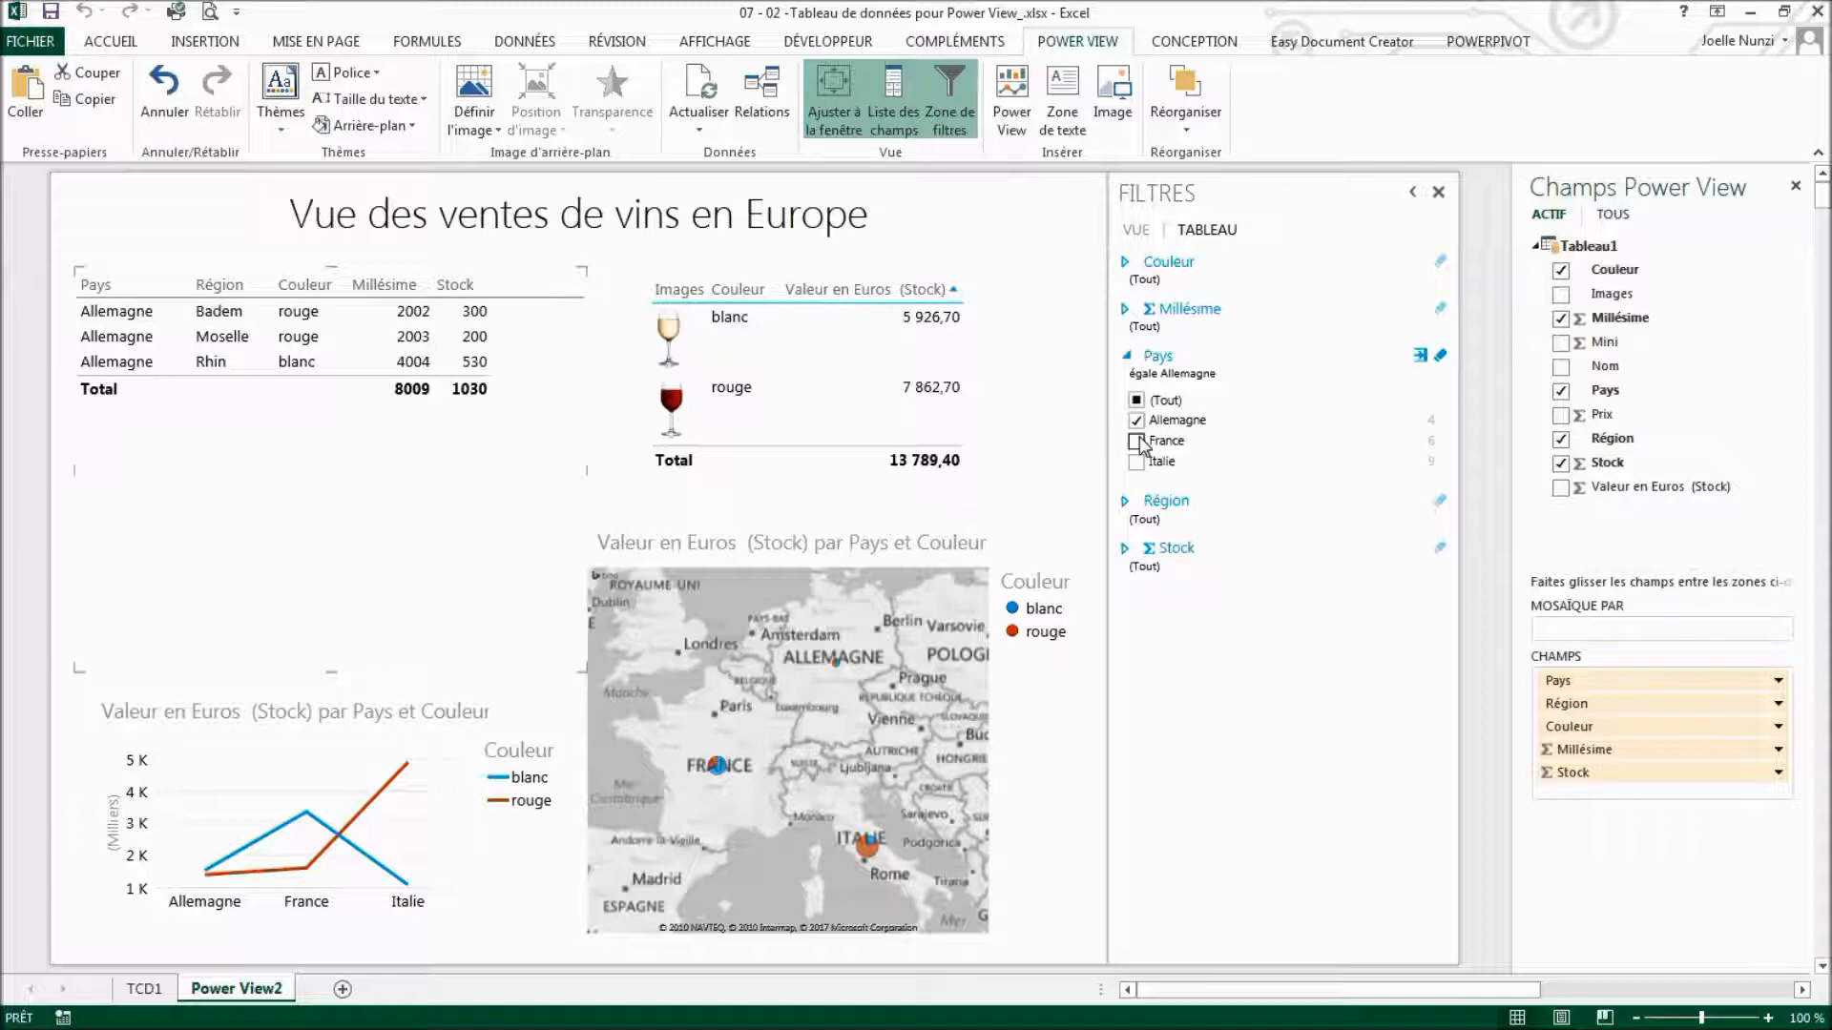
click(1137, 441)
click(1137, 463)
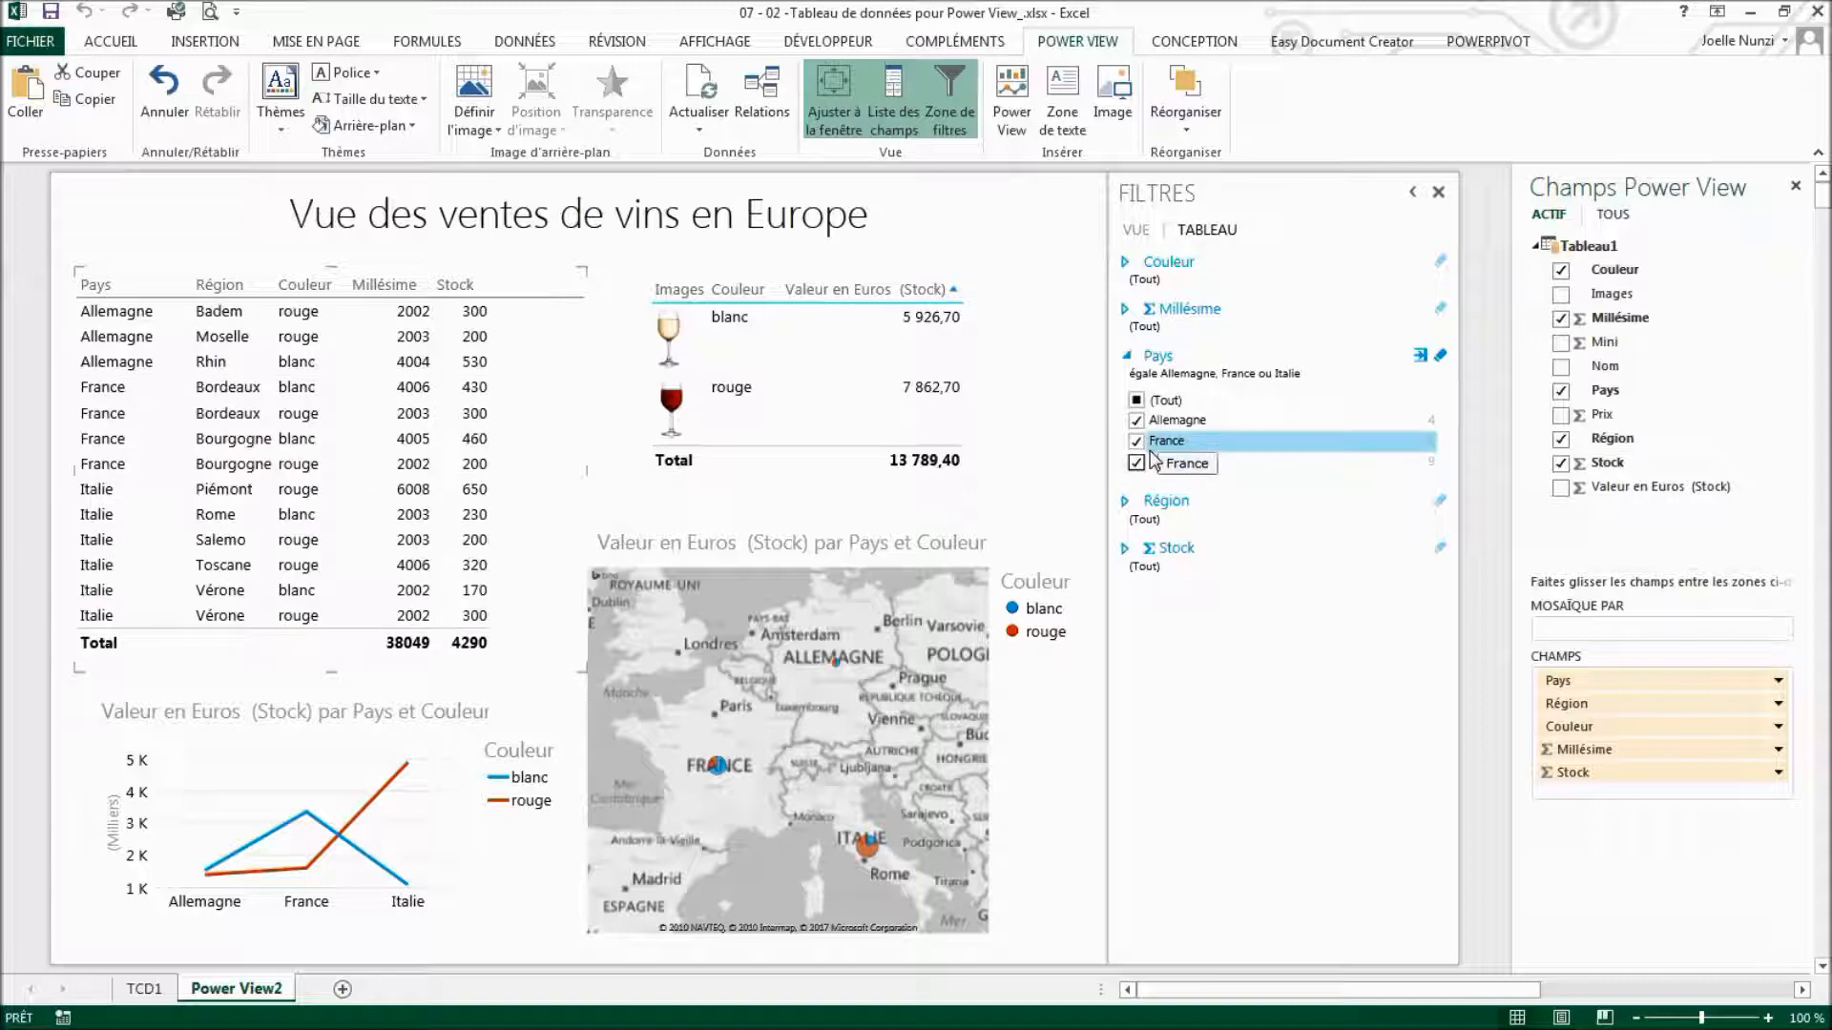
click(1438, 192)
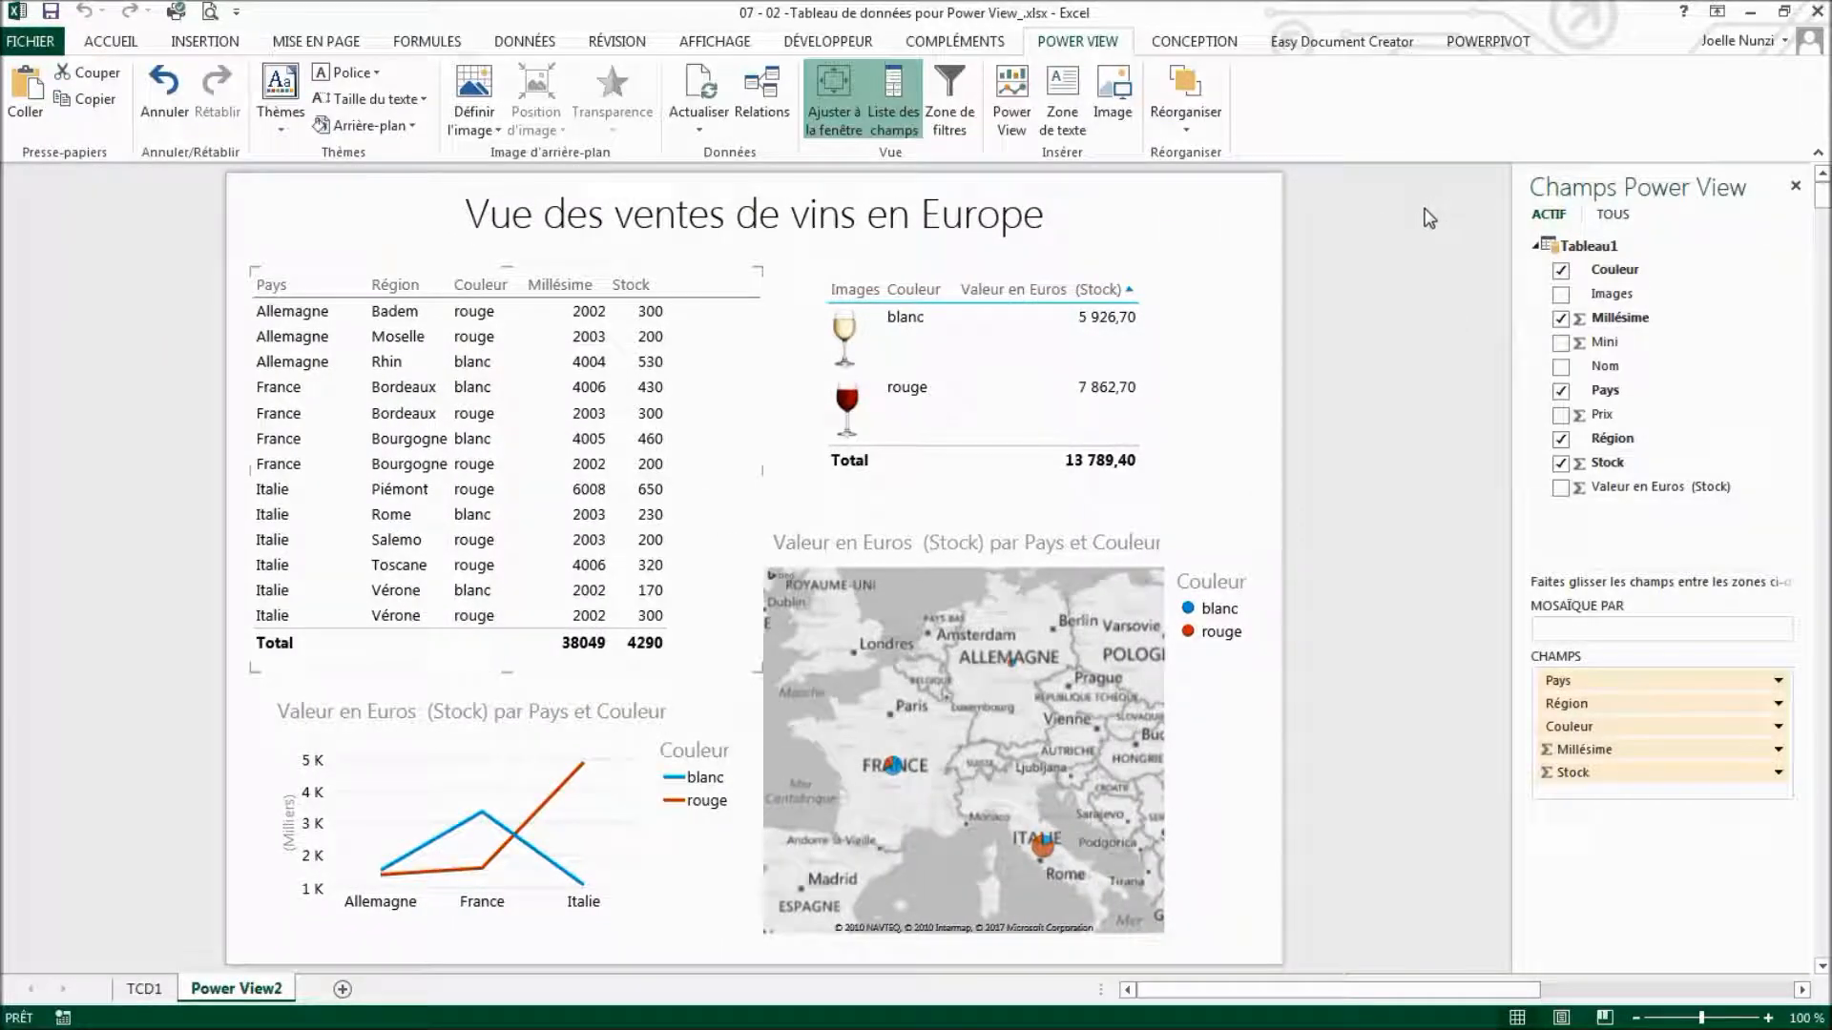